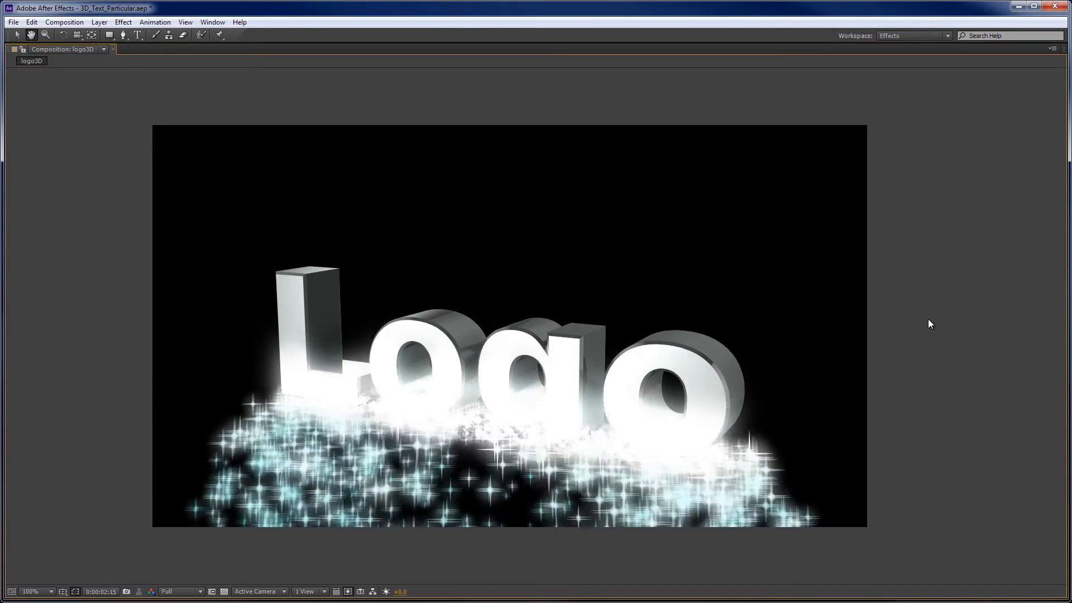
# - Restore the maximized composition frame to its normal size and preview the logo3D EXR sequence as footage
pyautogui.click(1053, 49)
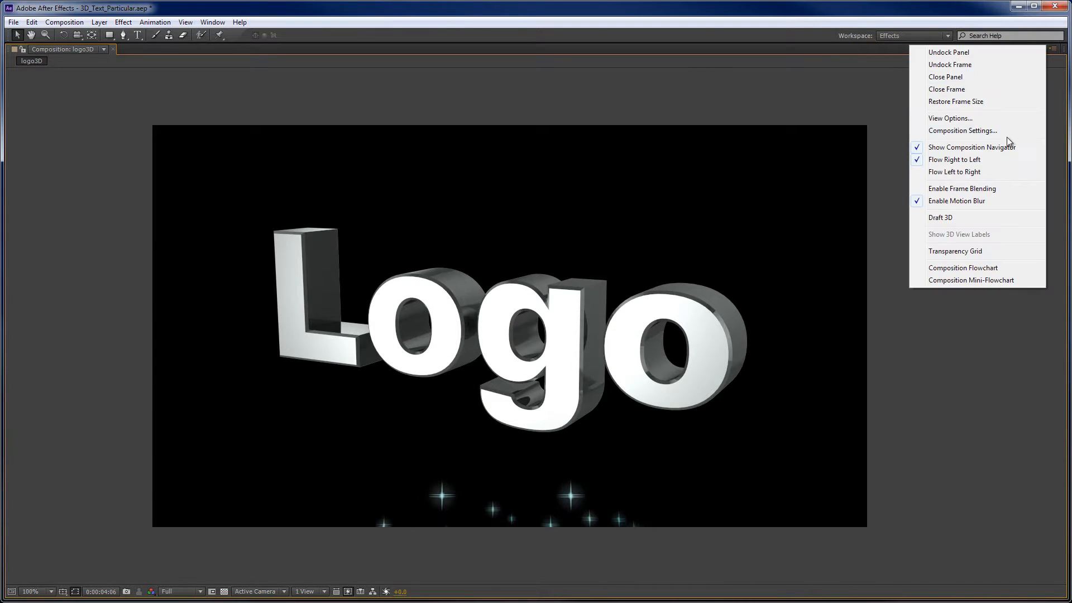
pyautogui.click(993, 102)
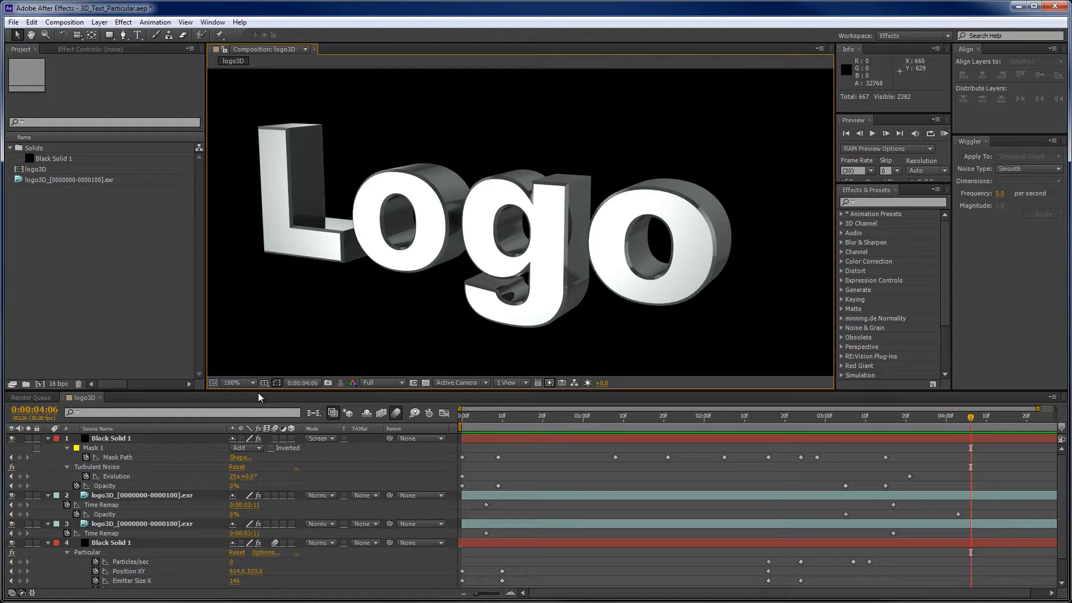
pyautogui.click(61, 179)
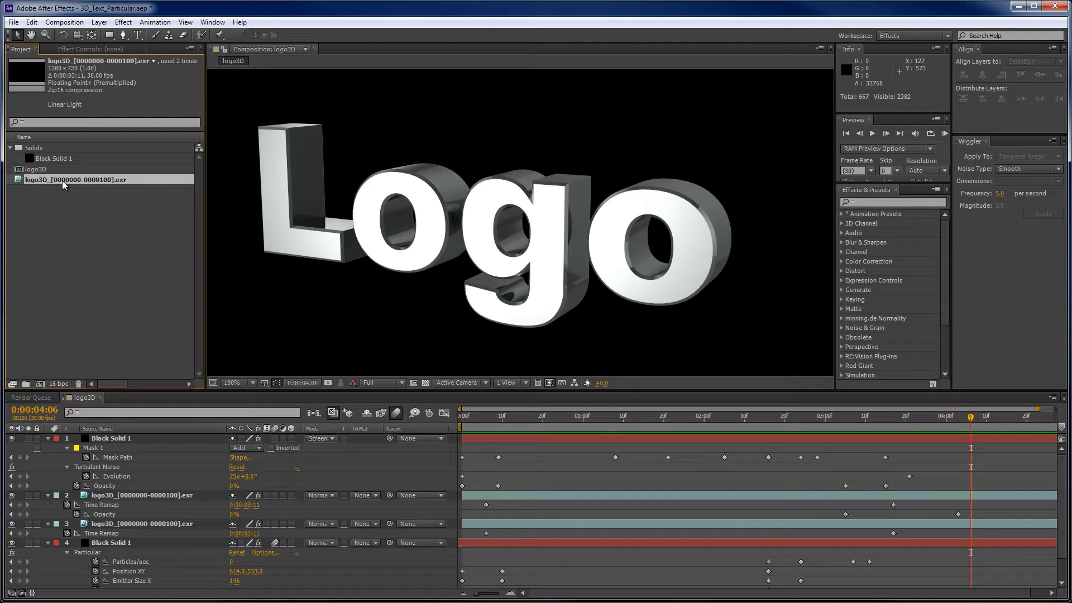
pyautogui.doubleClick(72, 182)
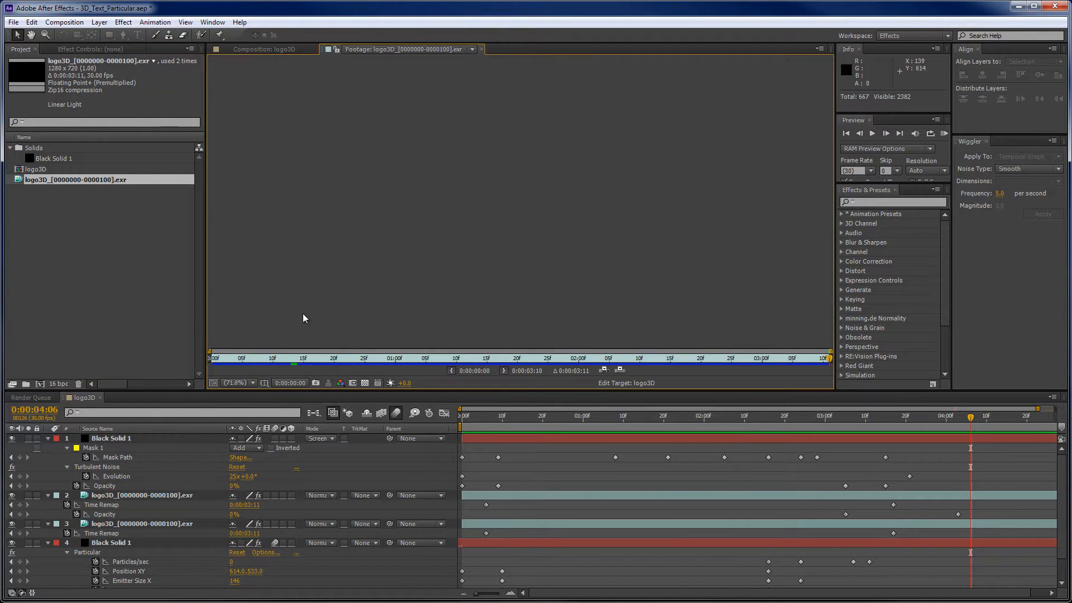
pyautogui.moveTo(222, 362); pyautogui.dragTo(553, 358)
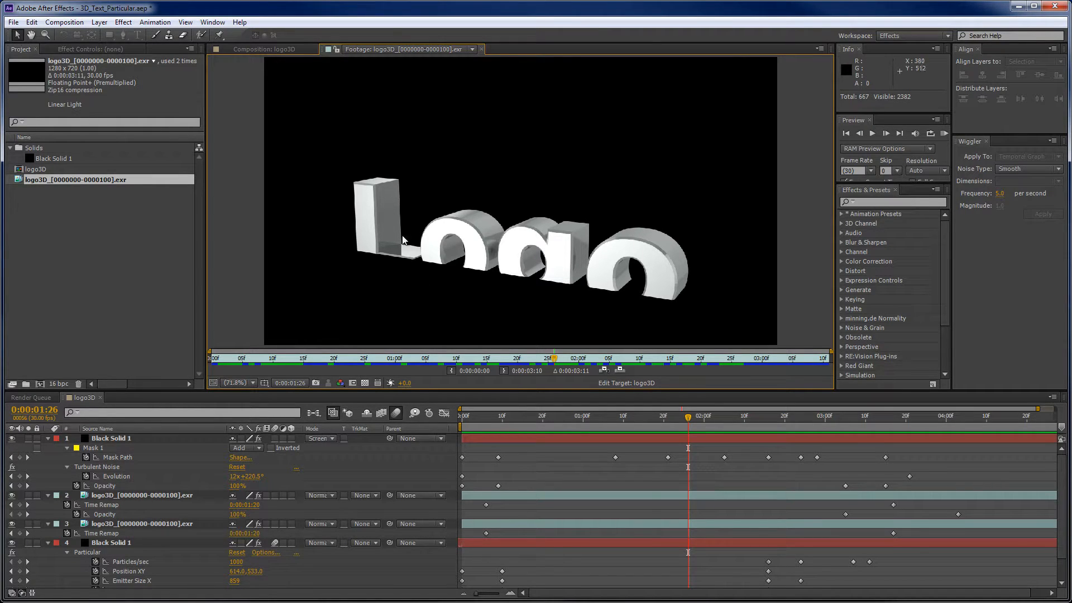
# - Create a new composition from the logo3D EXR sequence and close the finished logo3D composition's timeline
pyautogui.click(63, 184)
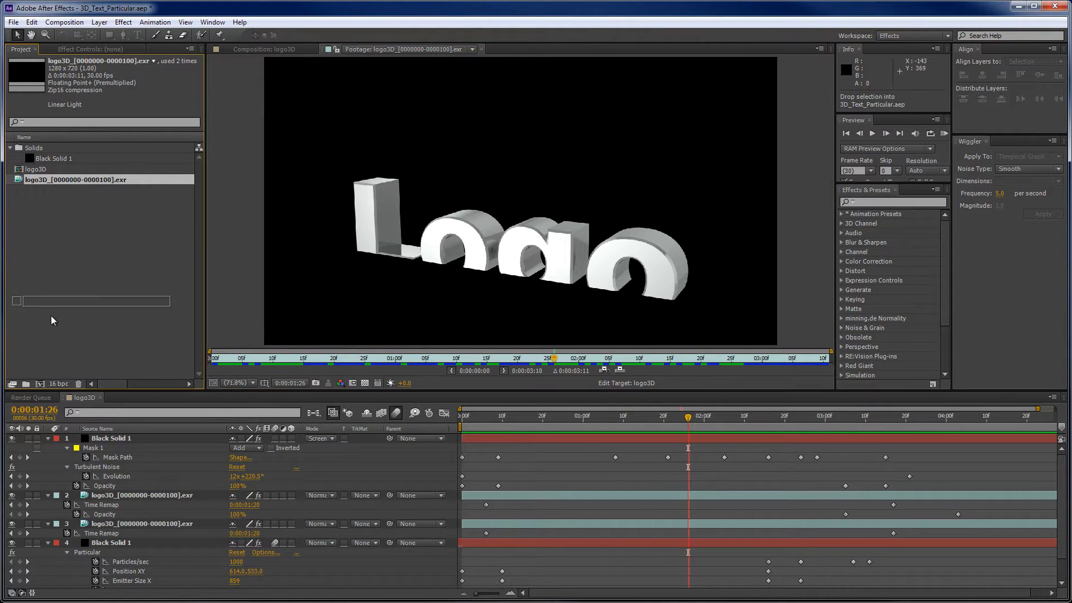
pyautogui.moveTo(41, 389); pyautogui.dragTo(40, 385)
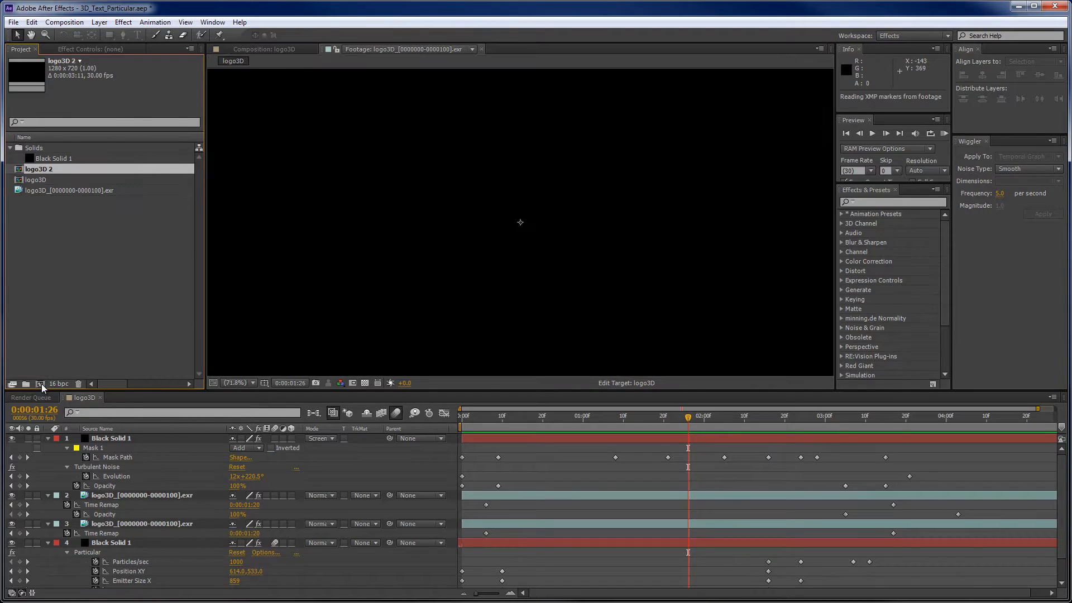
pyautogui.click(101, 398)
pyautogui.click(103, 398)
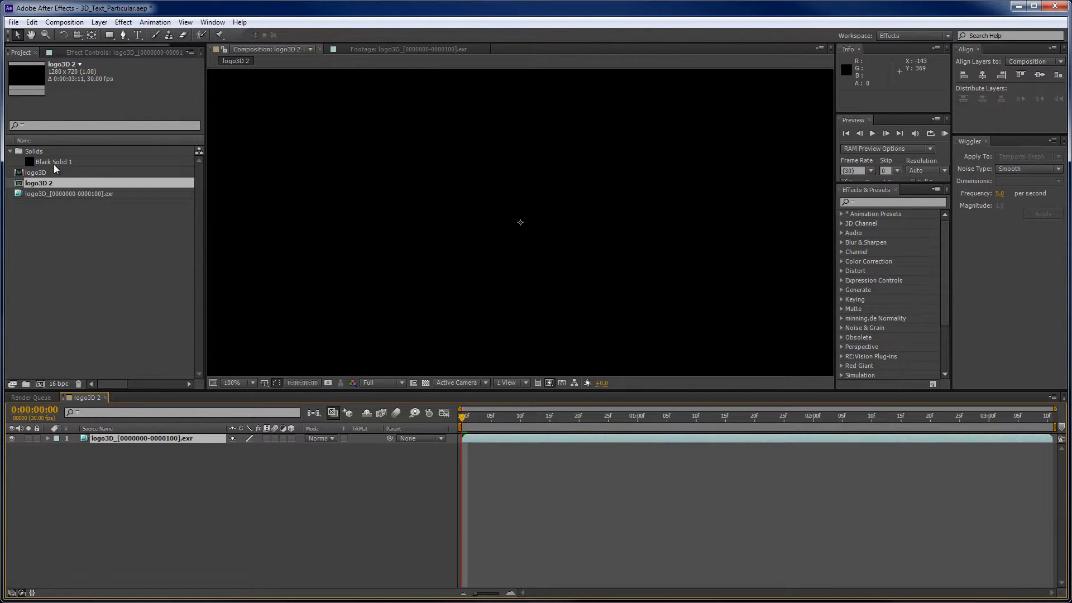
# - Rename the new composition as 3DLogoComp
pyautogui.click(37, 184)
pyautogui.press('Return')
pyautogui.write('3DLogo')
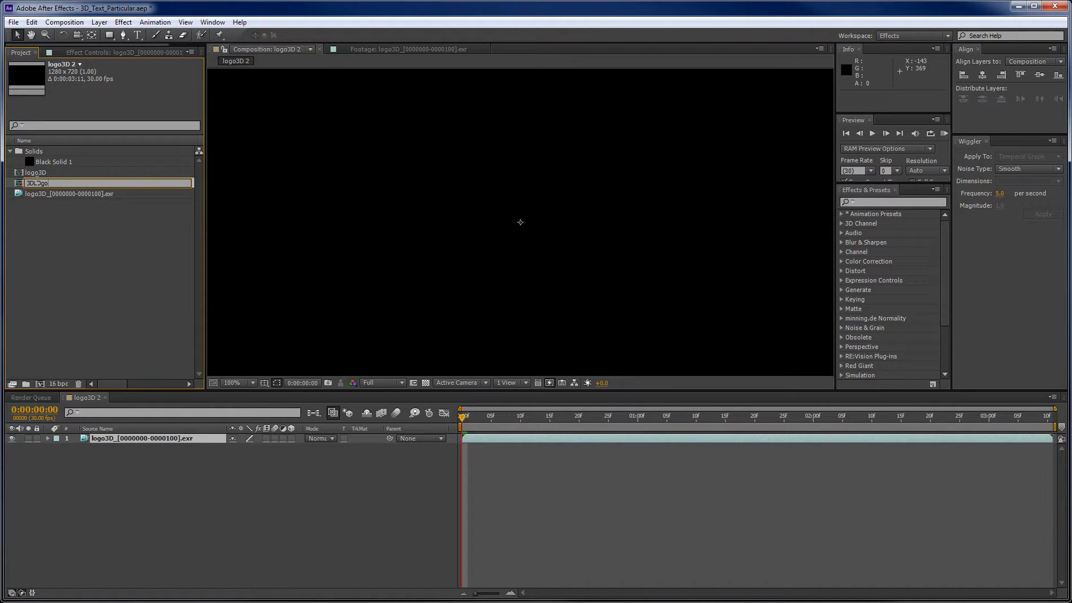
pyautogui.write('Comp')
pyautogui.press('Return')
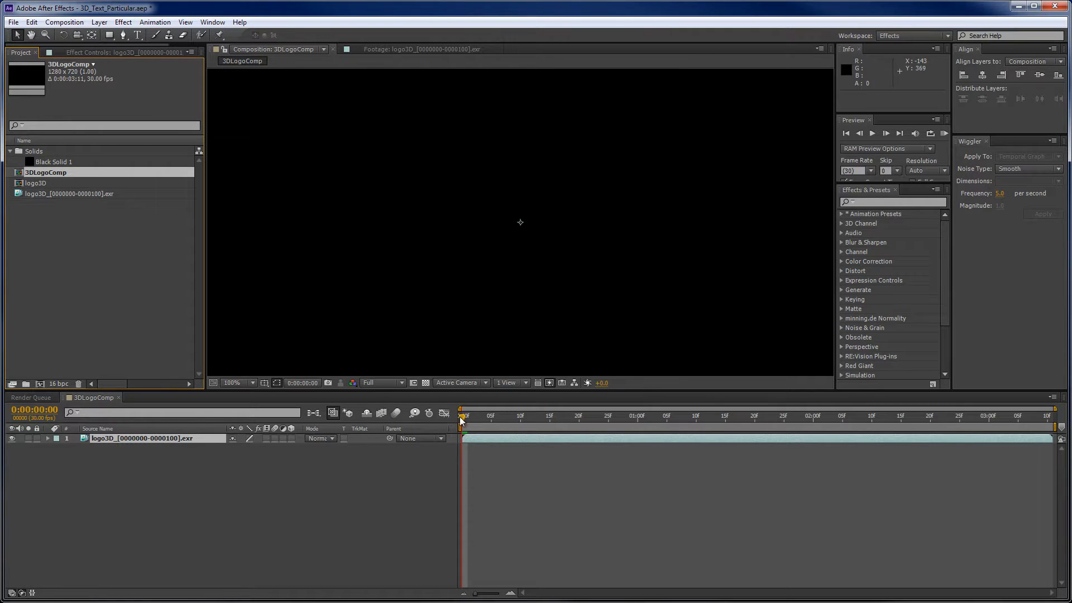
# - Check the logo's growth in the composition and set the composition's duration to 0:00:05:01
pyautogui.moveTo(462, 420); pyautogui.dragTo(717, 416)
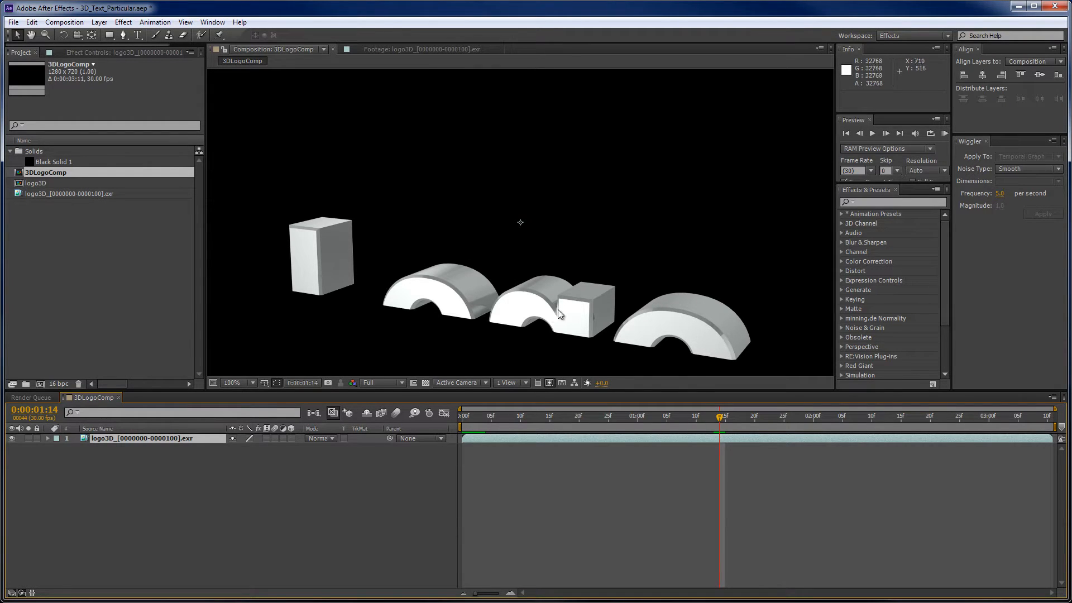
pyautogui.click(64, 22)
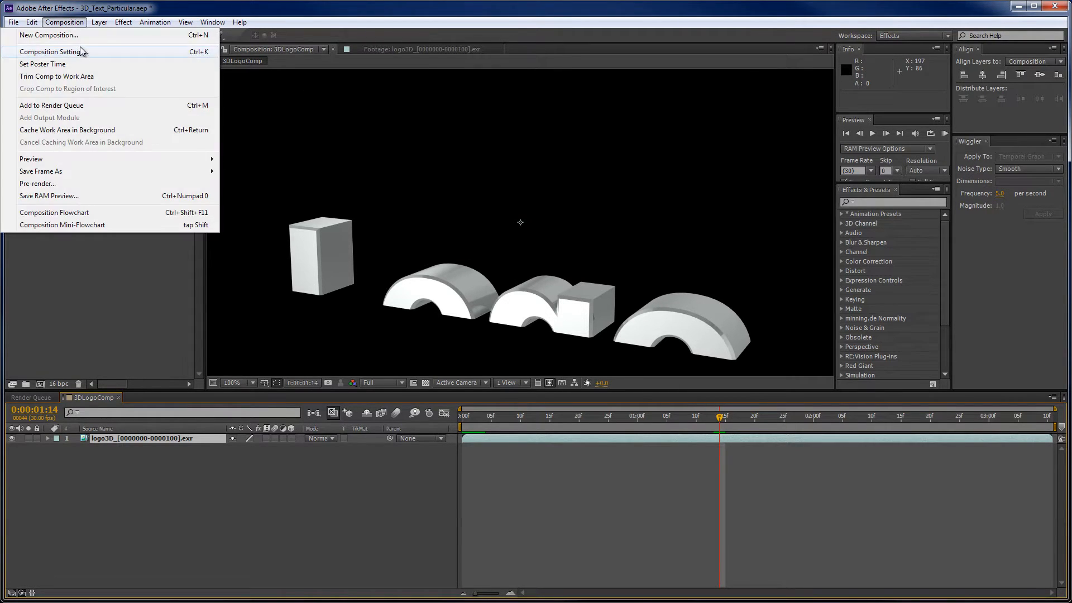
pyautogui.click(81, 52)
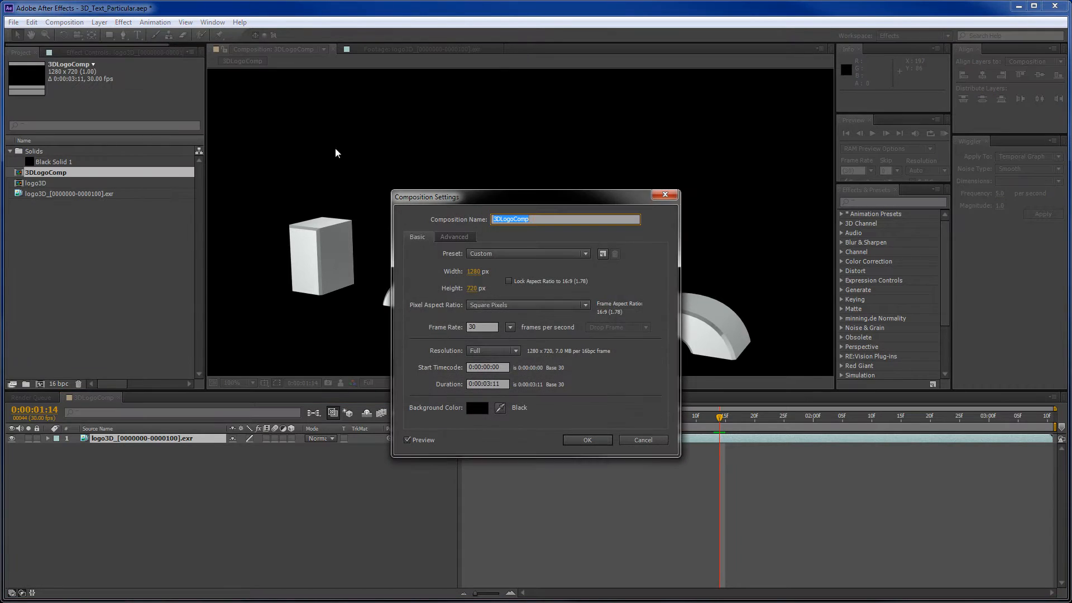
pyautogui.click(488, 384)
pyautogui.write('511')
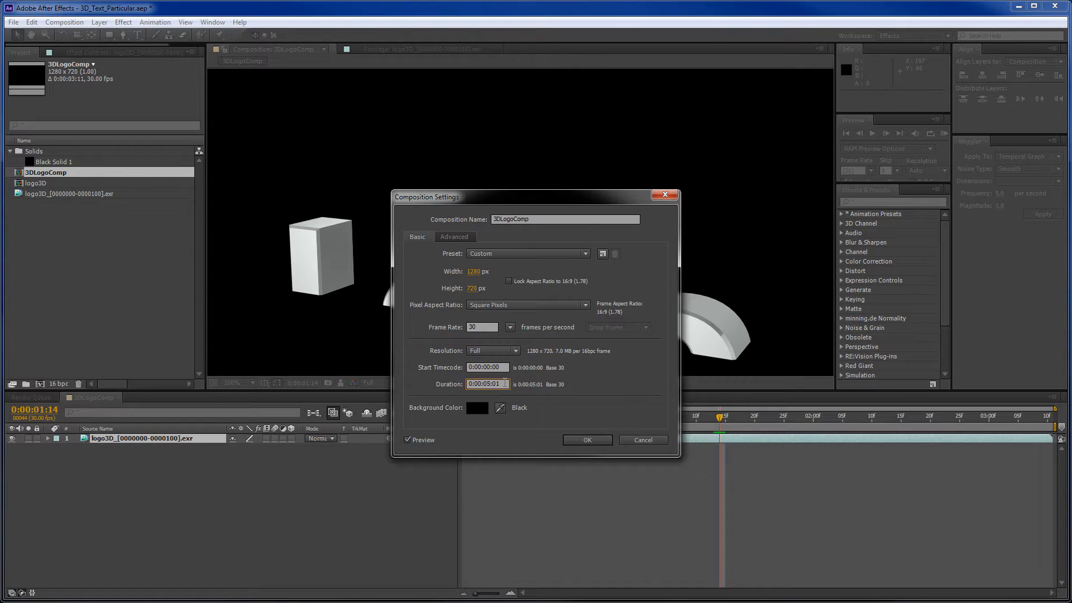
pyautogui.click(588, 440)
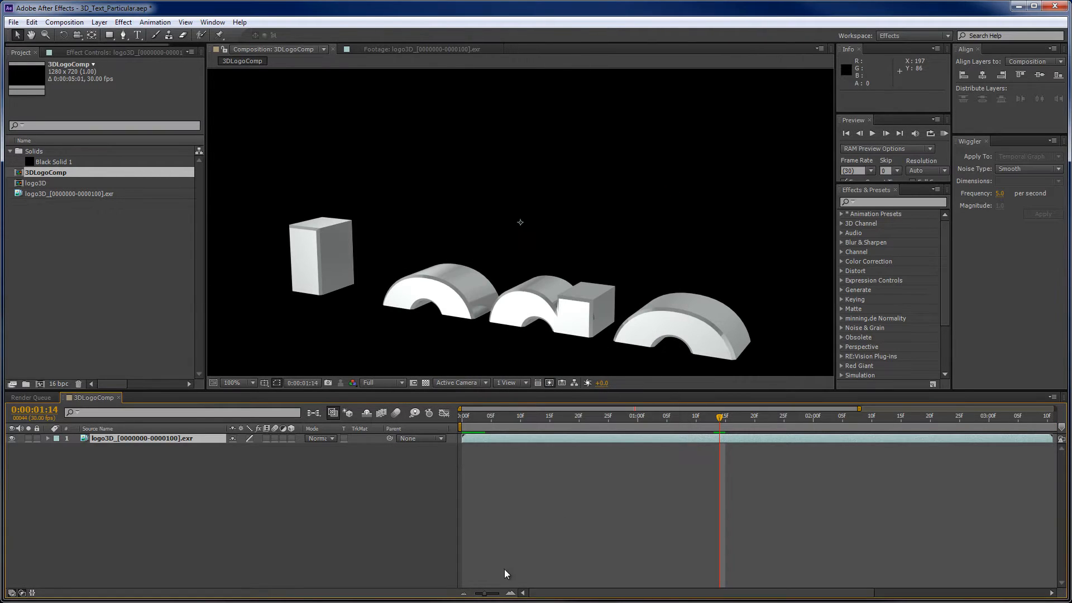
# - Shift the logo sequence layer 20 frames later in the timeline and move the current time to 0:00:02:16
pyautogui.moveTo(487, 594); pyautogui.dragTo(478, 593)
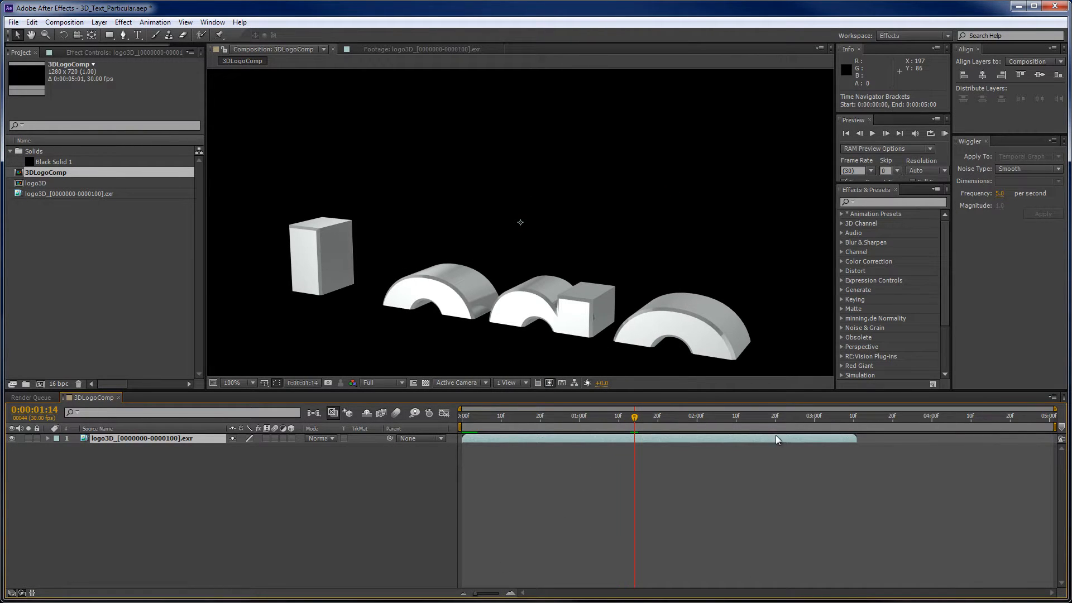
pyautogui.moveTo(776, 440); pyautogui.dragTo(854, 439)
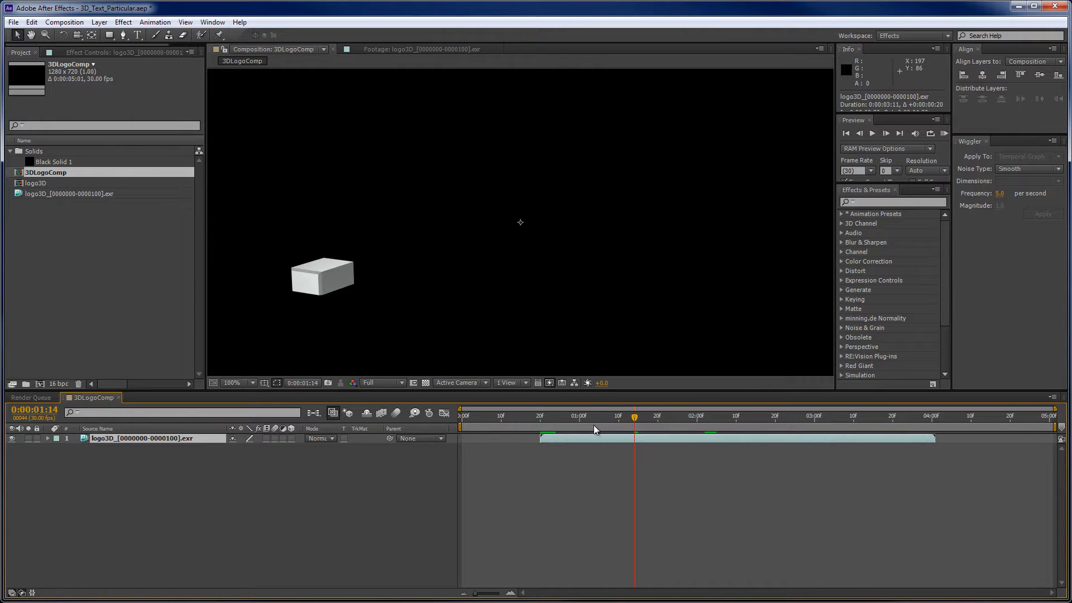
pyautogui.moveTo(636, 419); pyautogui.dragTo(759, 419)
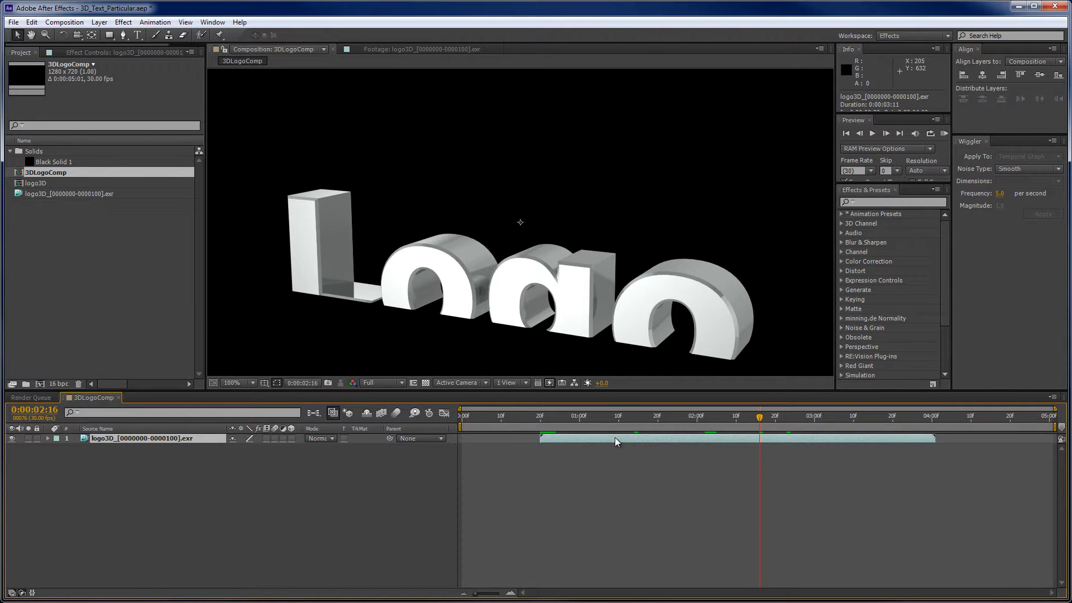
# - Apply the Exposure effect to the logo sequence layer and set its Gamma Correction to 0.5
pyautogui.click(103, 53)
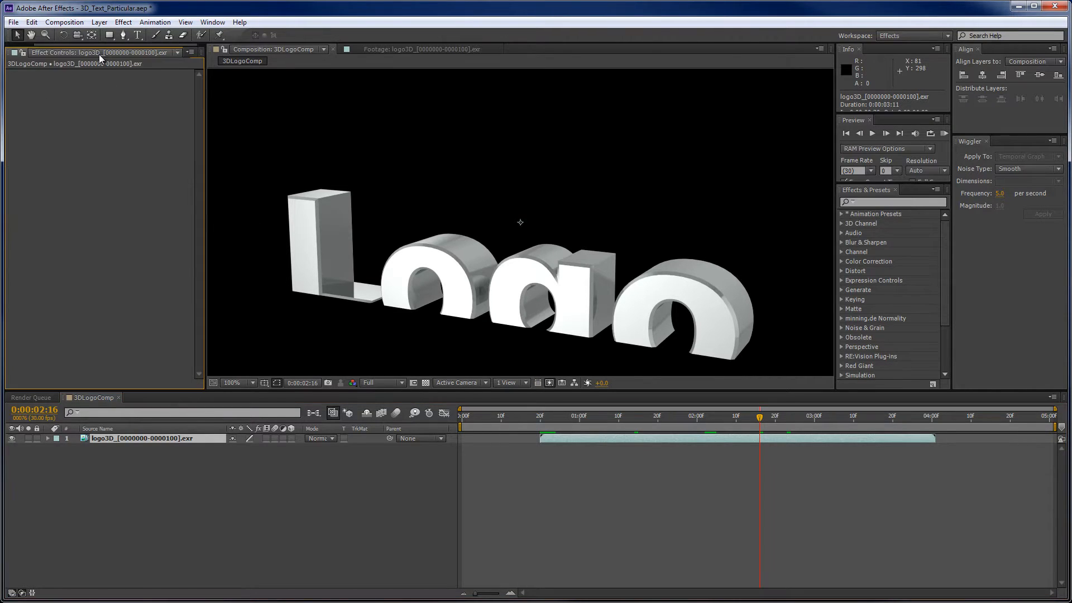
pyautogui.rightClick(89, 224)
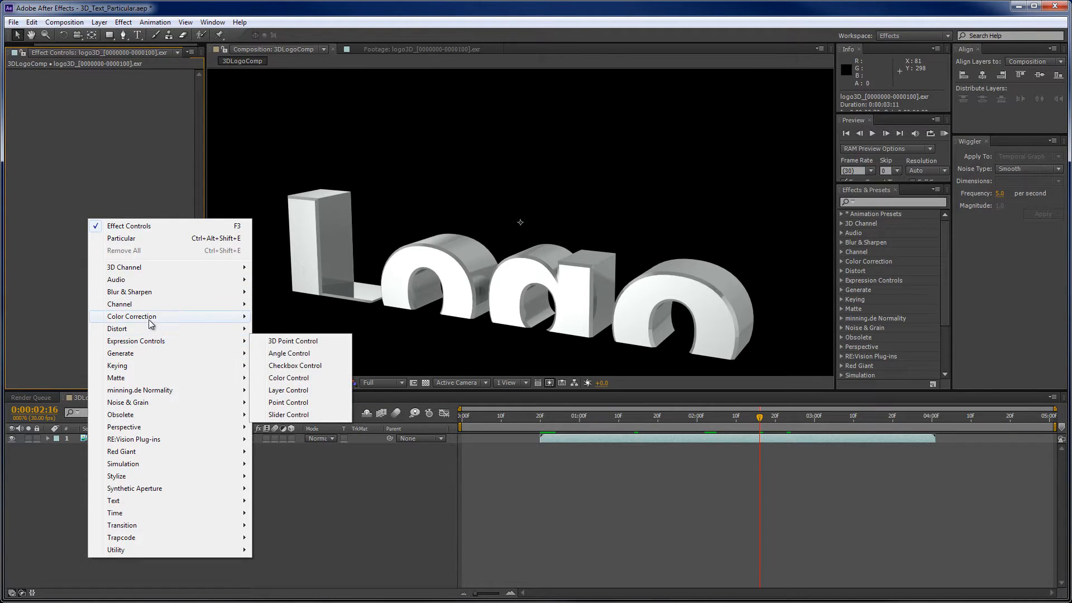
pyautogui.moveTo(152, 316)
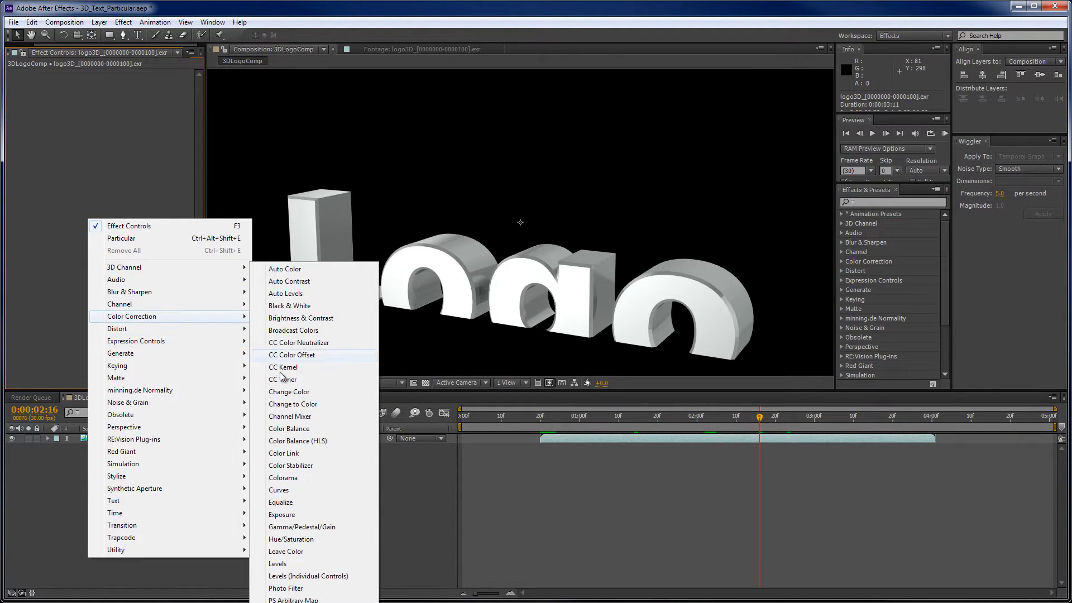
pyautogui.click(291, 517)
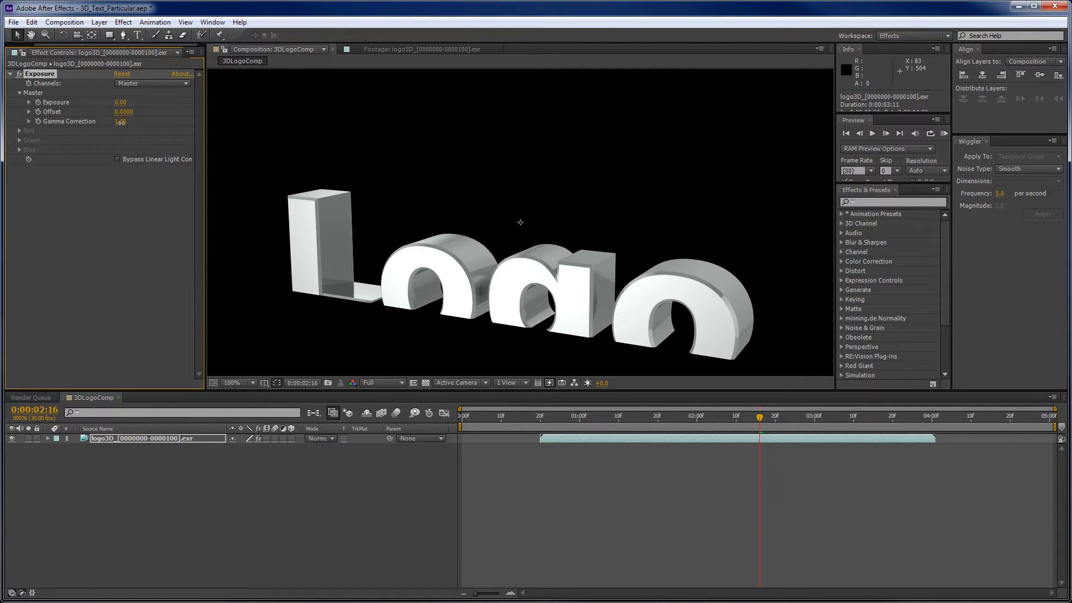
pyautogui.click(120, 122)
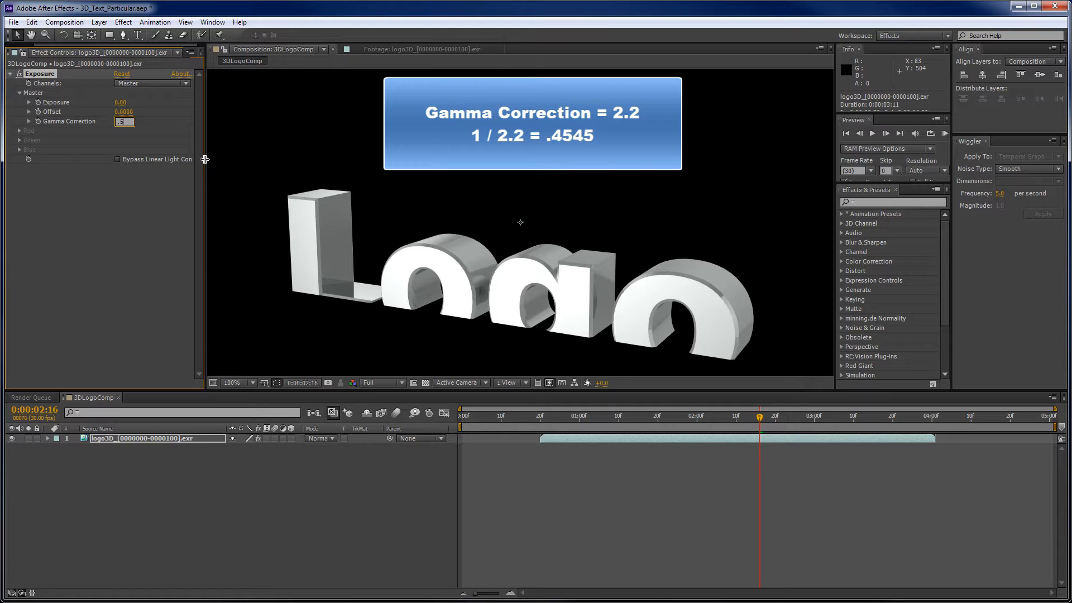
pyautogui.press('Return')
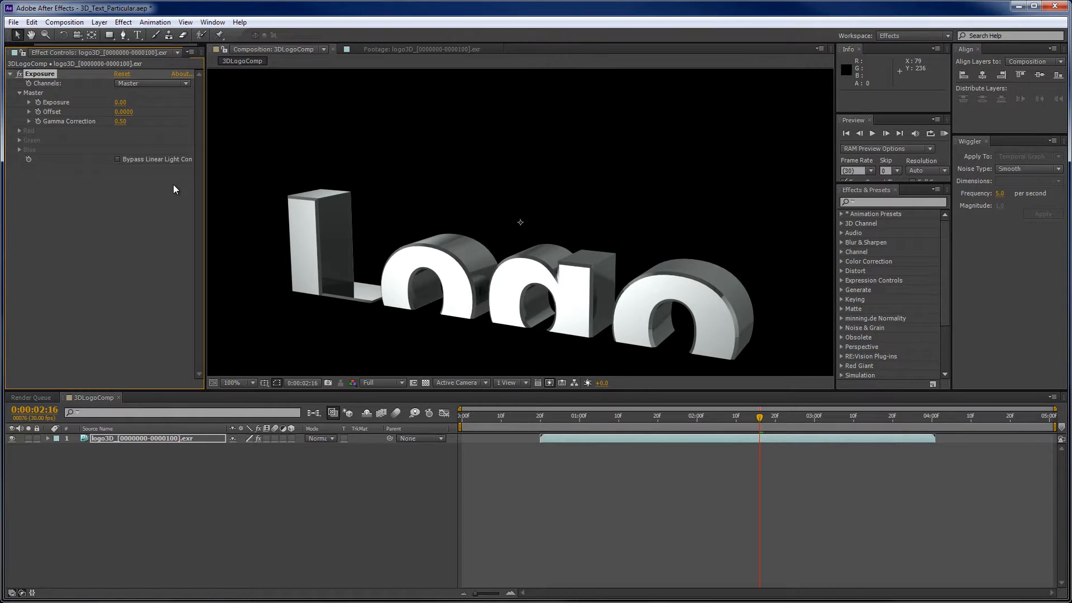
# - Examine the gamma-corrected logo's growth over time, with the whole composition fitted in the viewer
pyautogui.click(568, 419)
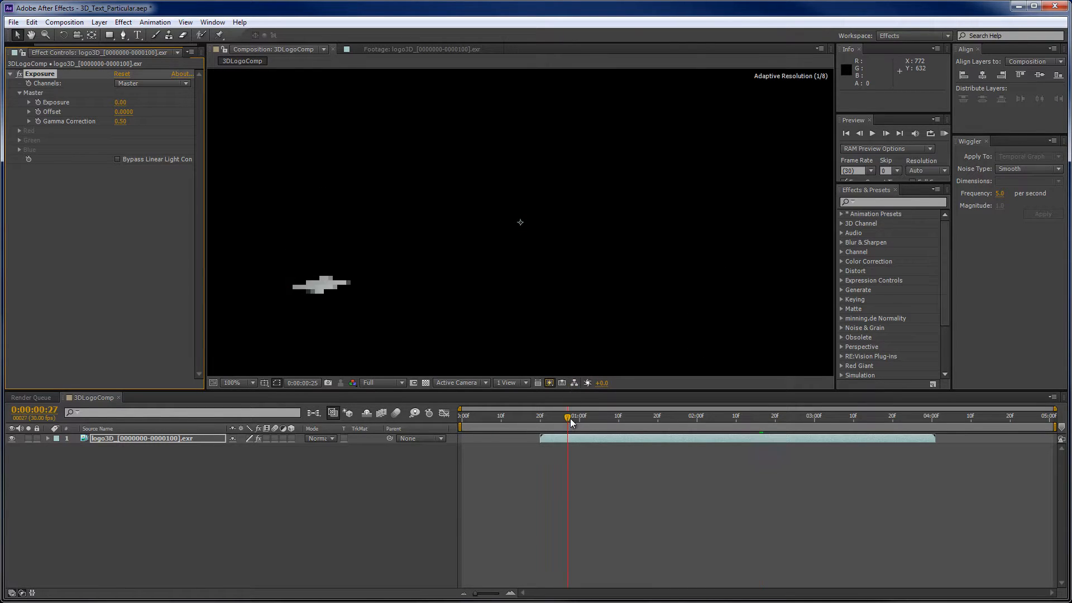
pyautogui.moveTo(570, 419); pyautogui.dragTo(775, 415)
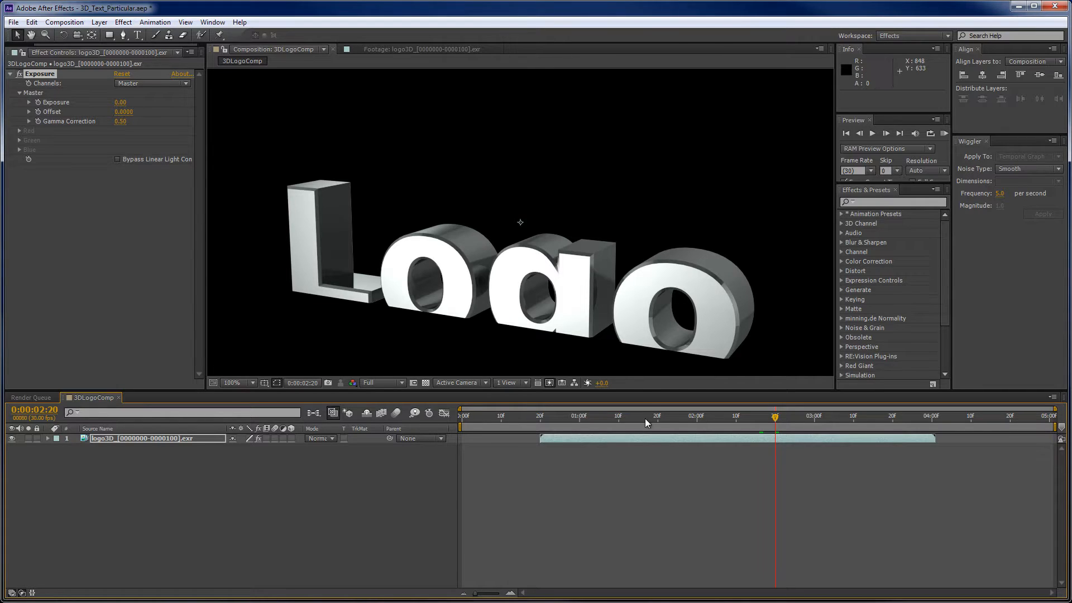
pyautogui.moveTo(652, 416); pyautogui.dragTo(728, 416)
pyautogui.moveTo(767, 407); pyautogui.dragTo(885, 404)
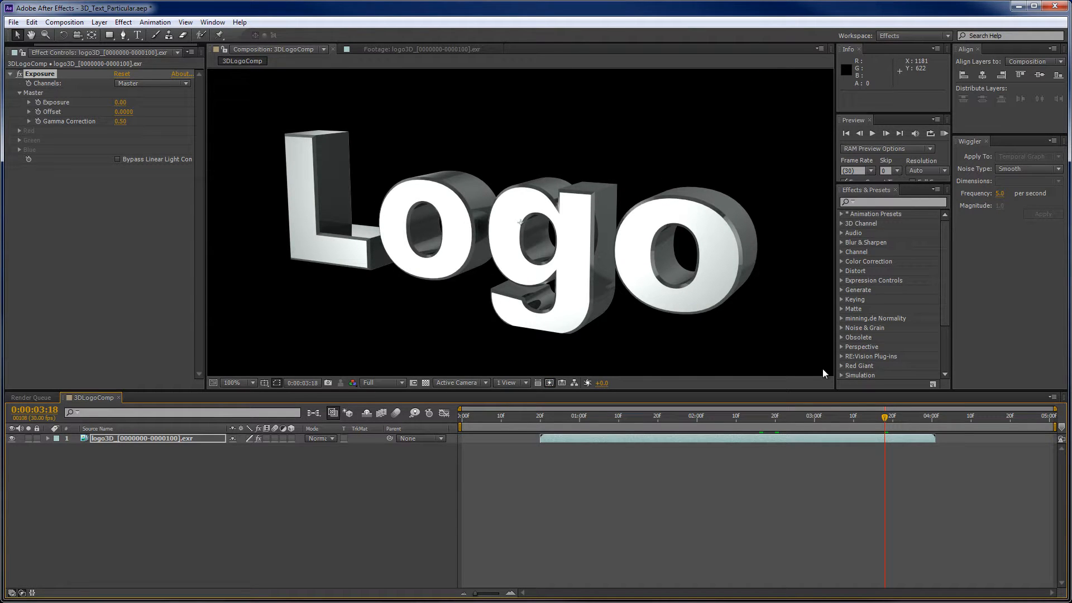
pyautogui.moveTo(832, 420); pyautogui.dragTo(760, 421)
pyautogui.scroll(-2, 474, 284)
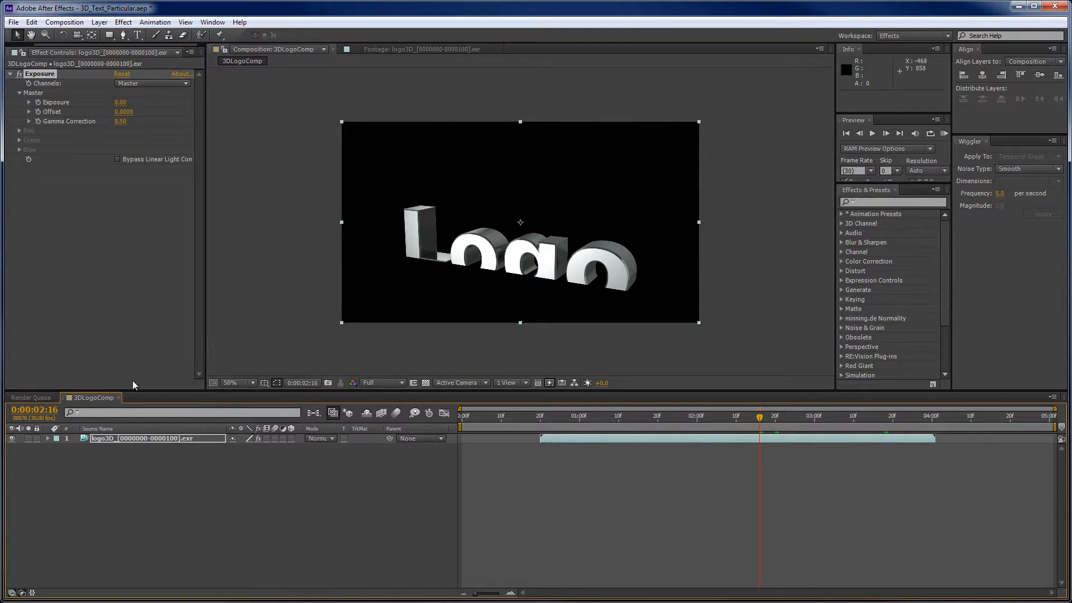
pyautogui.click(252, 383)
pyautogui.click(249, 408)
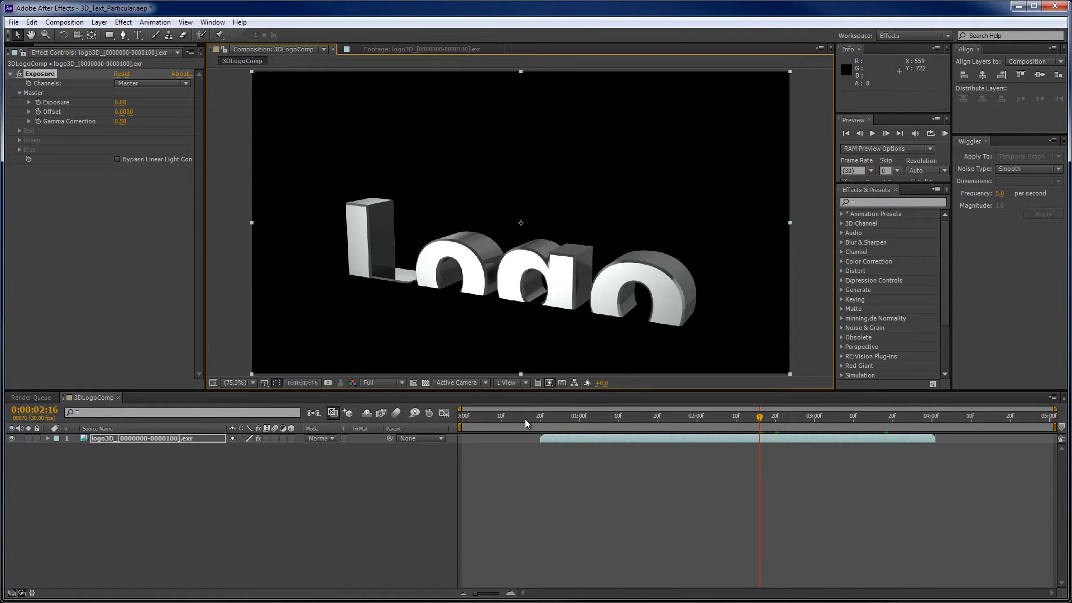
pyautogui.moveTo(525, 418); pyautogui.dragTo(802, 417)
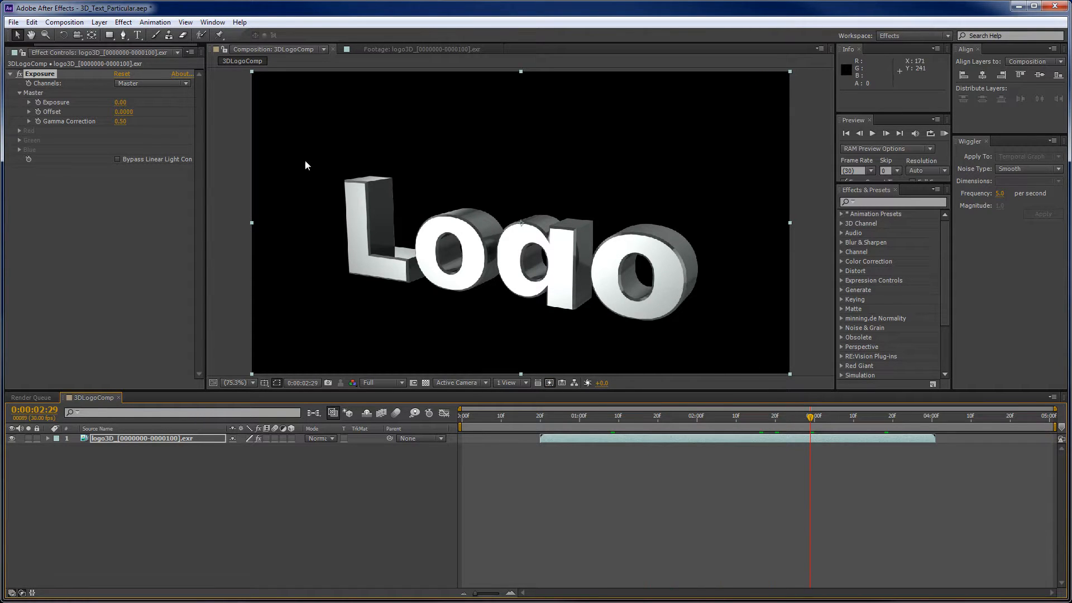
# - Add a new black solid layer of 1280 x 720 px above the logo sequence
pyautogui.click(166, 439)
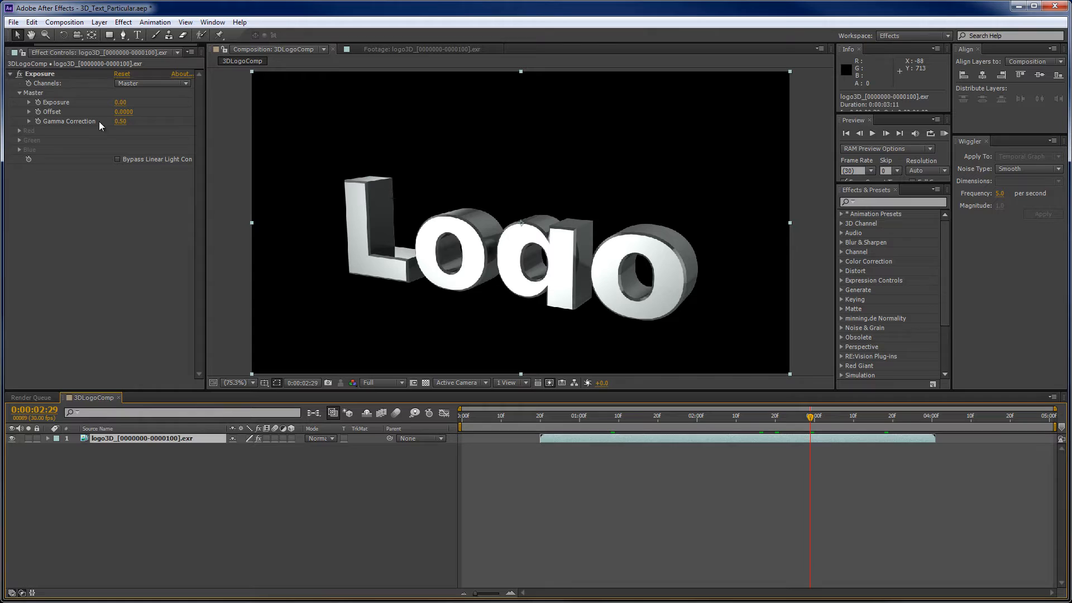
pyautogui.click(98, 24)
pyautogui.moveTo(100, 35)
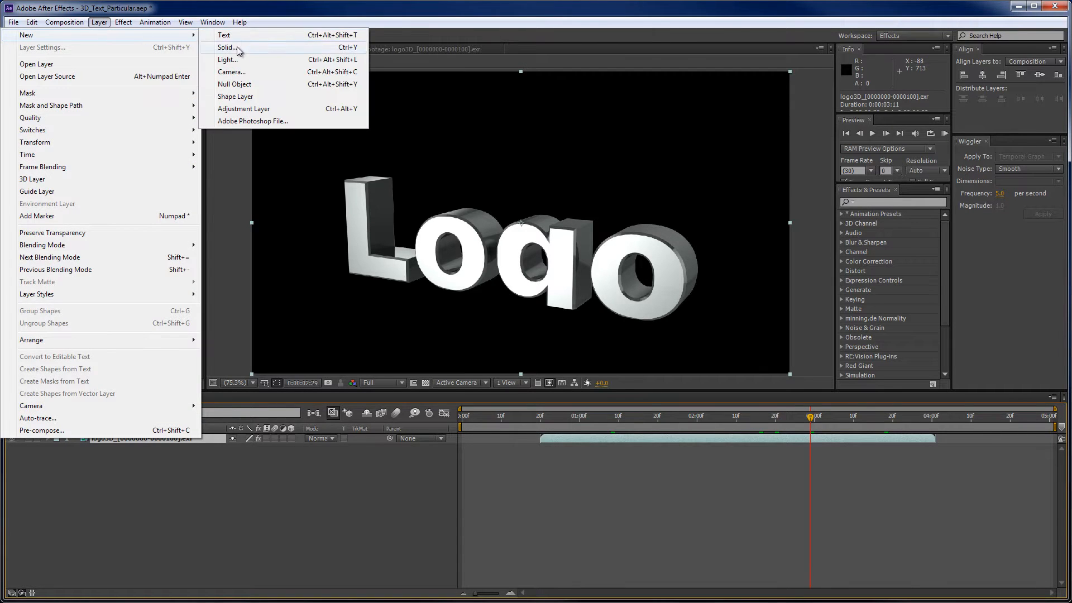
pyautogui.click(239, 49)
pyautogui.click(529, 396)
pyautogui.moveTo(485, 330); pyautogui.dragTo(464, 492)
pyautogui.click(677, 329)
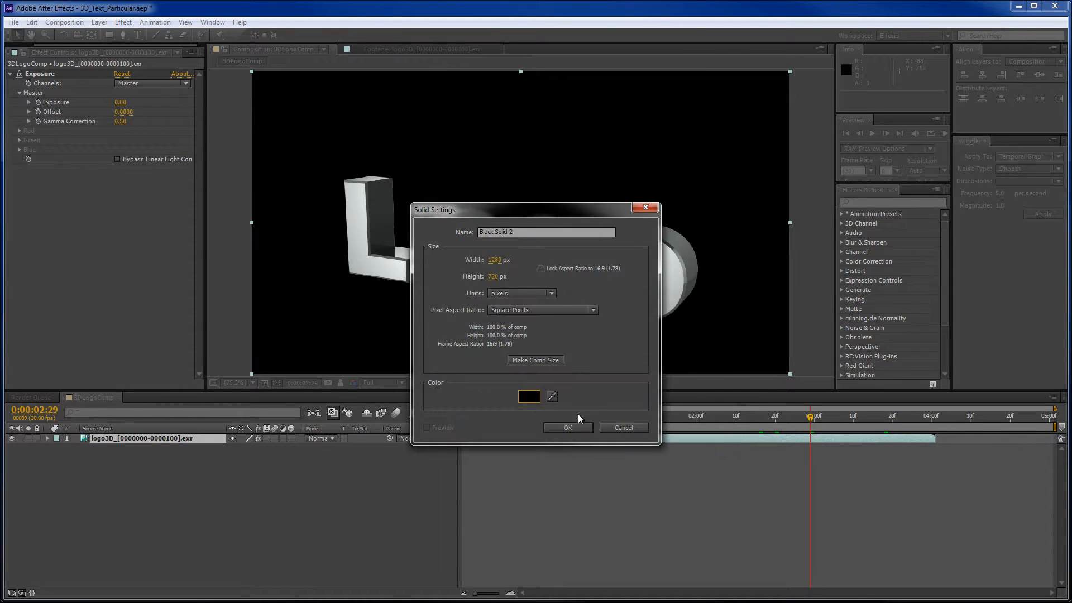
pyautogui.click(581, 433)
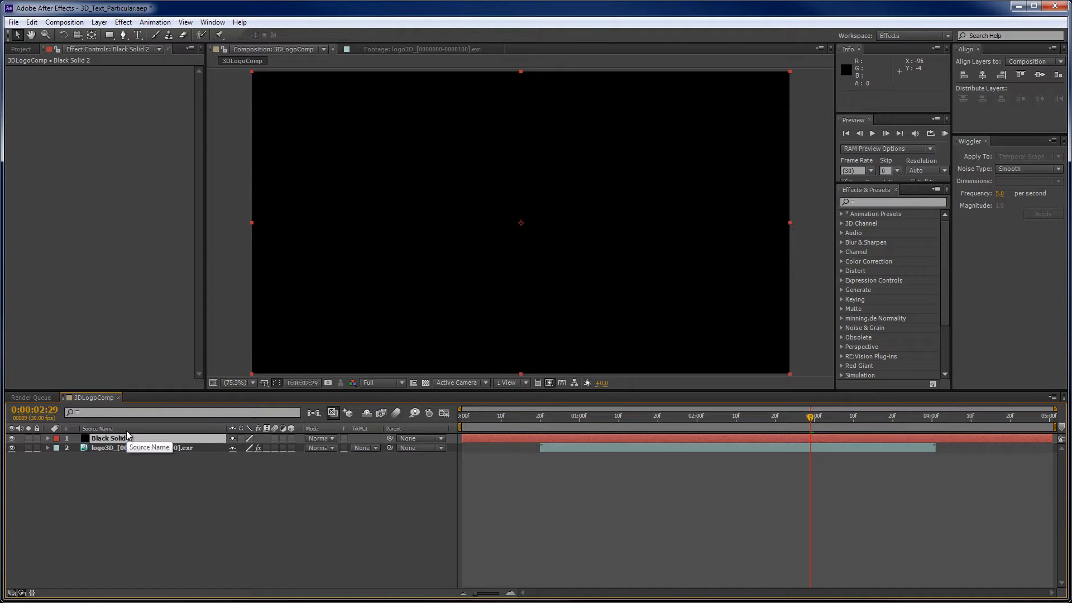
# - Apply the Turbulent Noise effect to the black solid layer
pyautogui.click(122, 23)
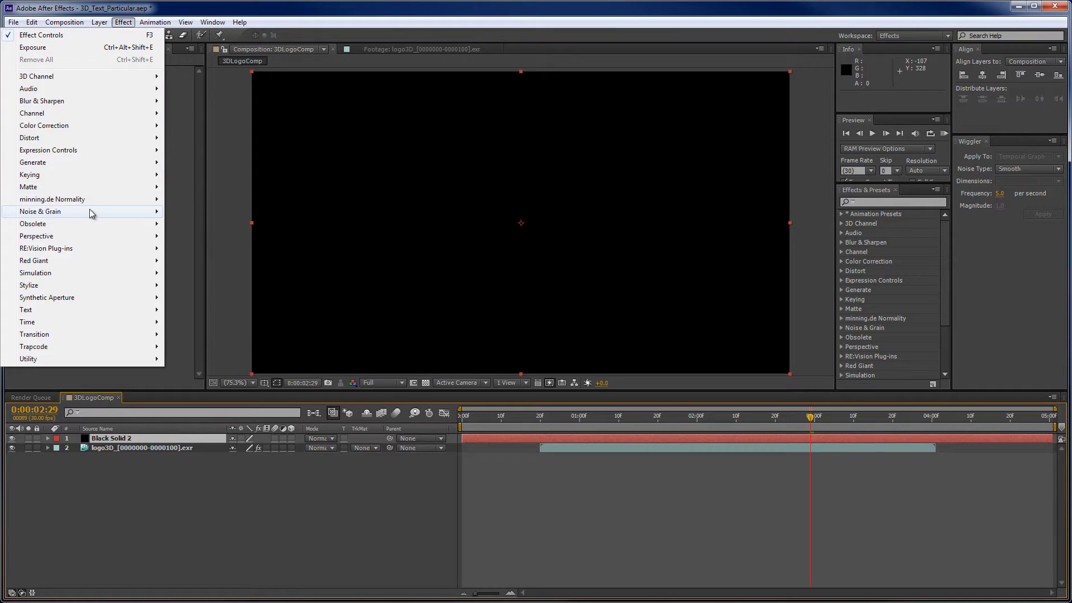
pyautogui.moveTo(87, 212)
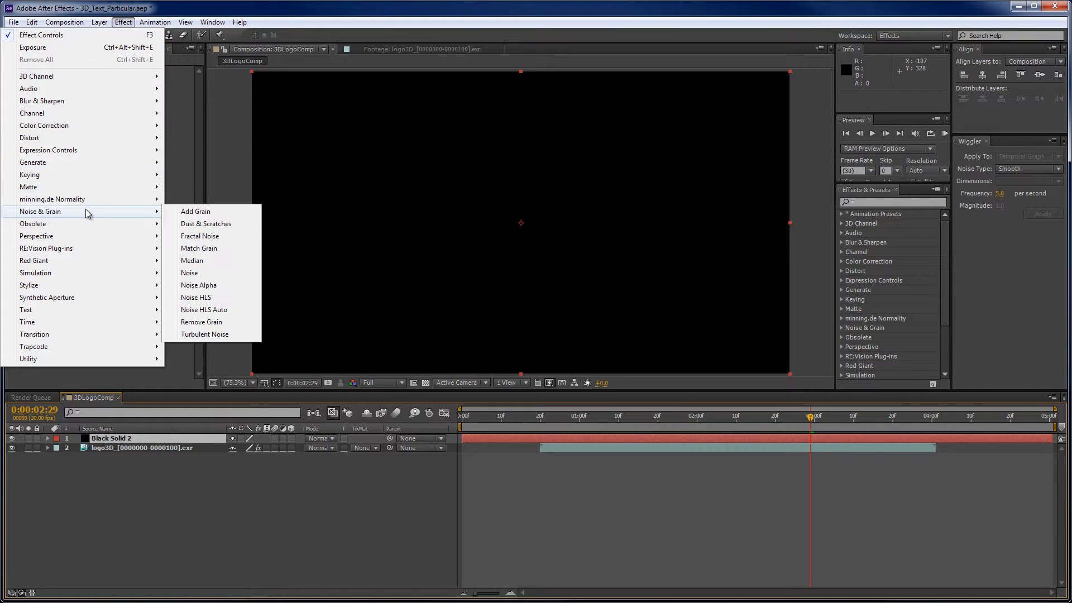
pyautogui.click(205, 335)
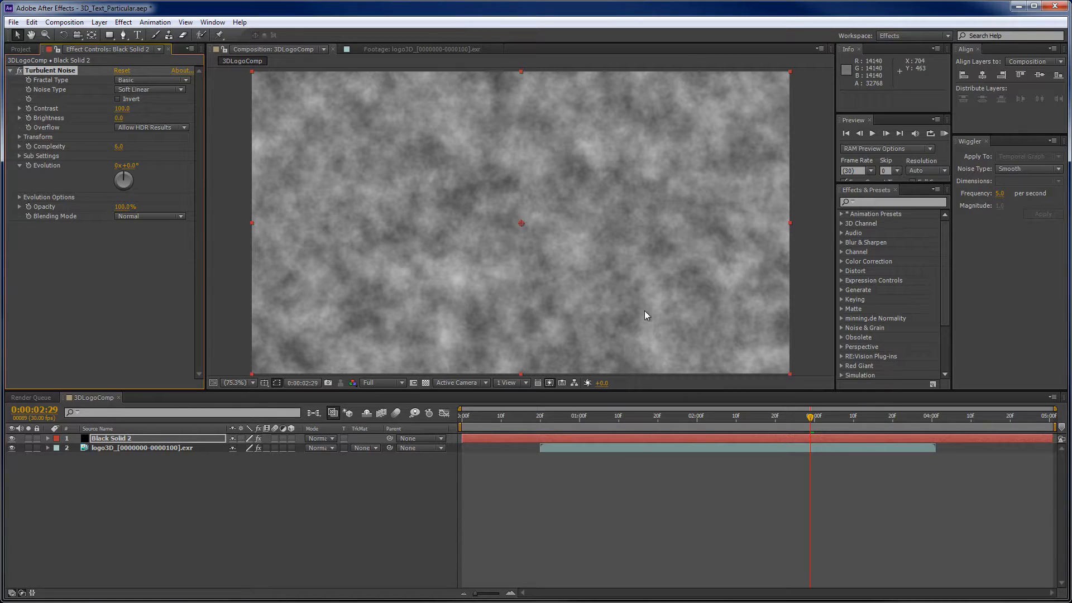
# - Draw a closed, elongated mask with rounded ends on the black solid using the Pen tool, spanning the lower part of the logo
pyautogui.click(124, 35)
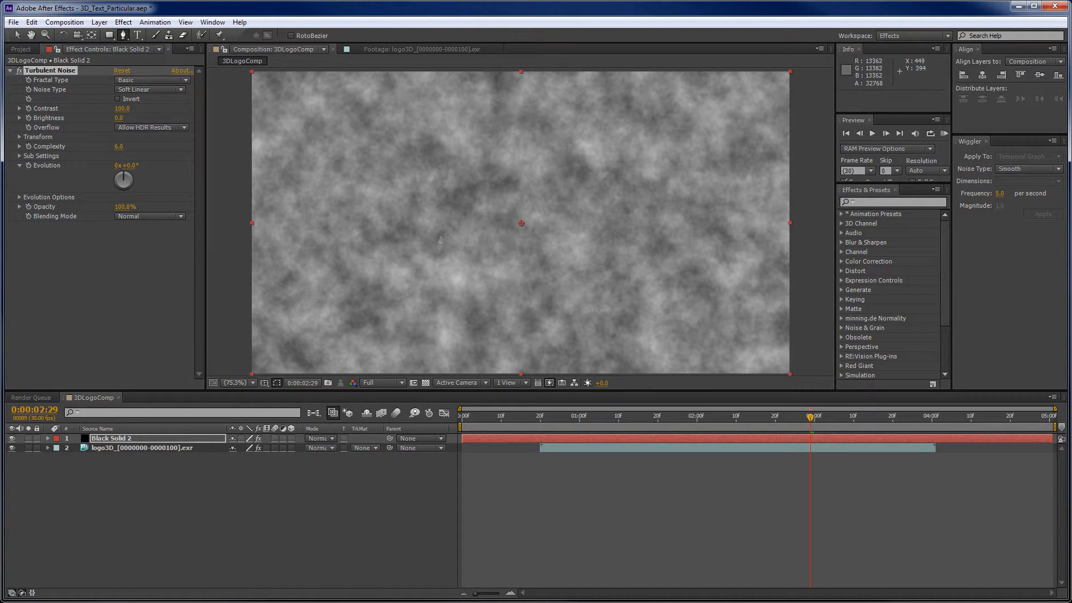
pyautogui.moveTo(416, 259); pyautogui.dragTo(439, 290)
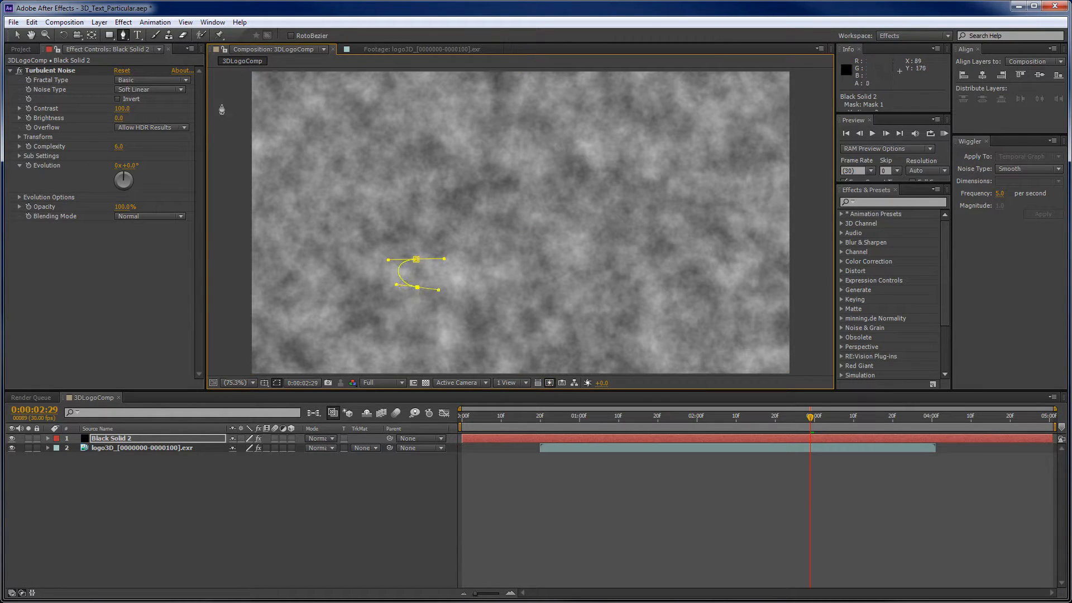
pyautogui.moveTo(524, 290); pyautogui.dragTo(552, 288)
pyautogui.click(630, 288)
pyautogui.moveTo(617, 255); pyautogui.dragTo(500, 256)
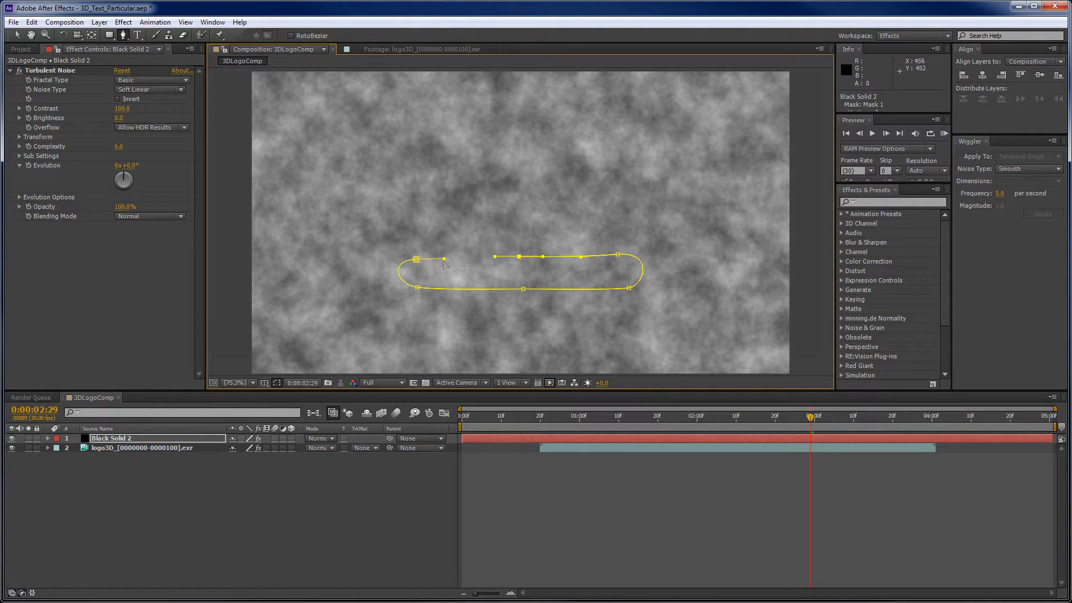
pyautogui.moveTo(416, 259); pyautogui.dragTo(396, 284)
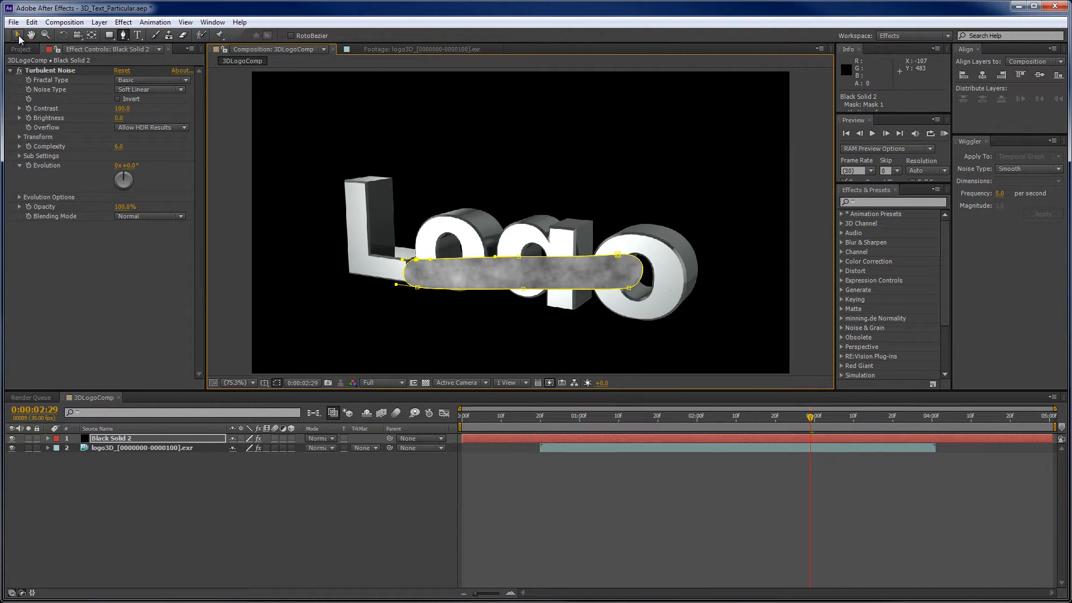
# - Reshape the mask by moving its vertices so the strip slopes along the logo's base from the L to the final o
pyautogui.click(18, 35)
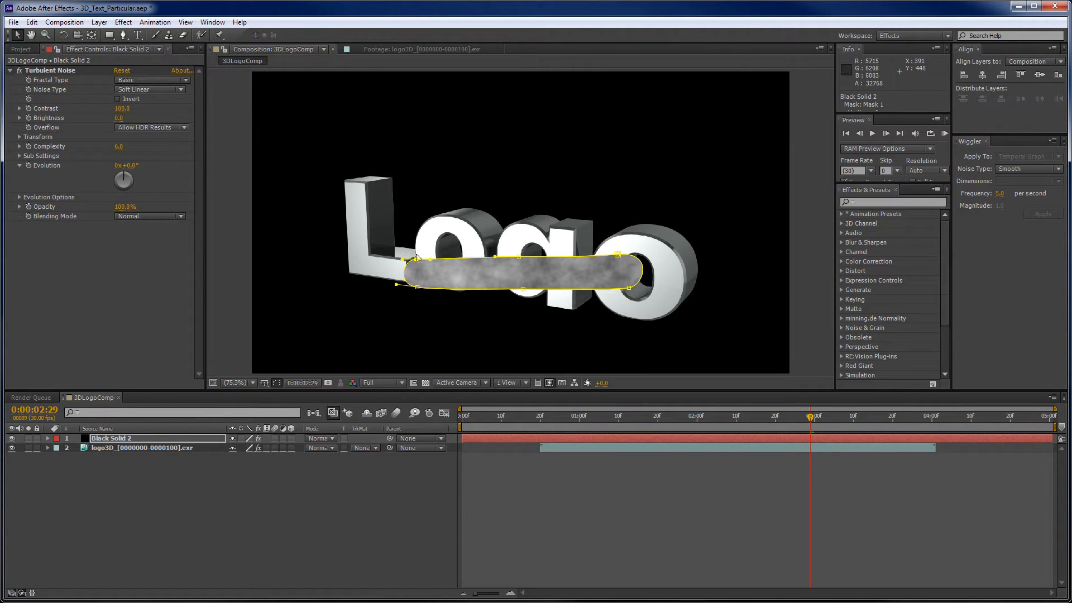
pyautogui.moveTo(417, 259); pyautogui.dragTo(393, 248)
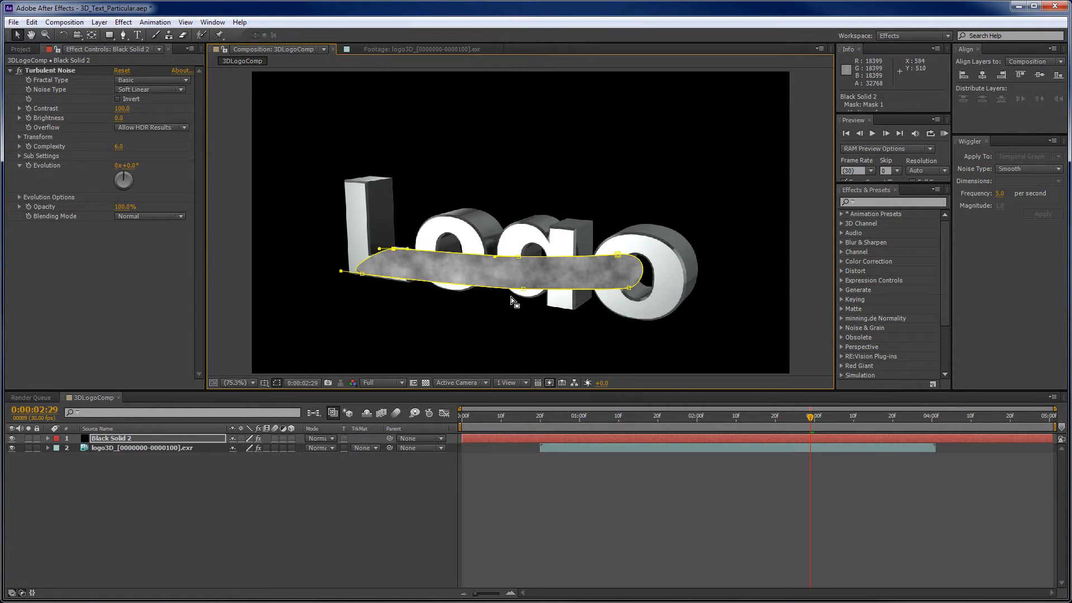
pyautogui.moveTo(523, 289); pyautogui.dragTo(486, 296)
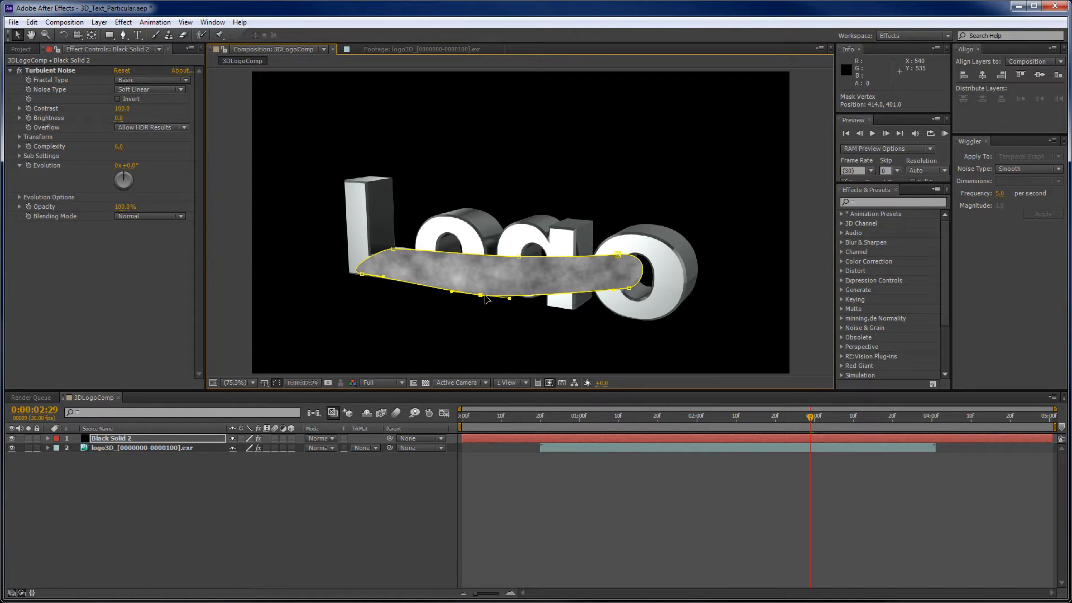
pyautogui.moveTo(519, 257); pyautogui.dragTo(506, 263)
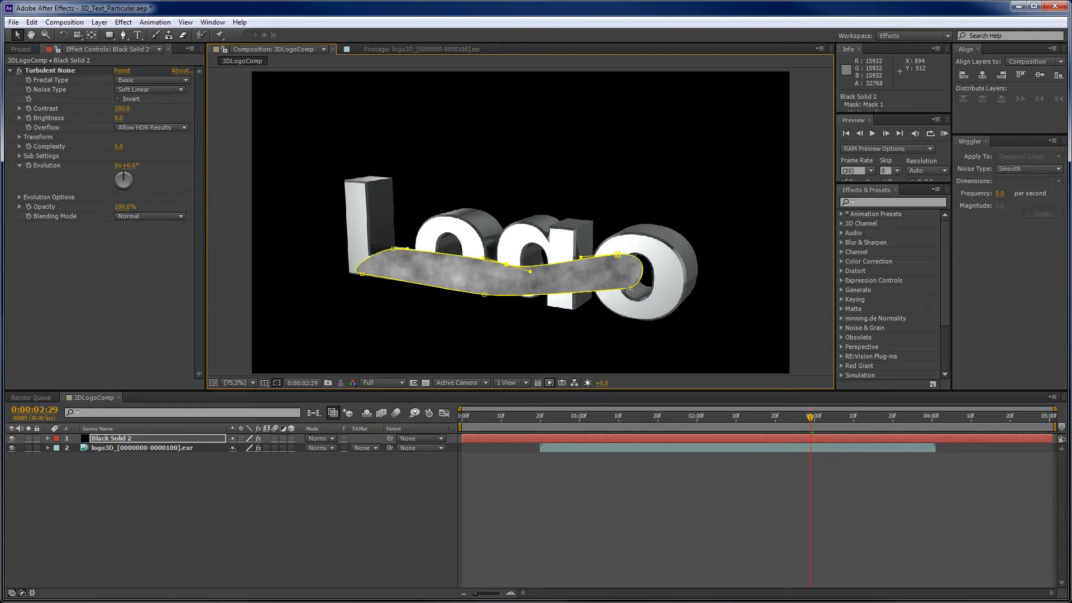
pyautogui.moveTo(630, 288); pyautogui.dragTo(665, 323)
pyautogui.moveTo(618, 254); pyautogui.dragTo(654, 321)
pyautogui.moveTo(394, 249); pyautogui.dragTo(398, 252)
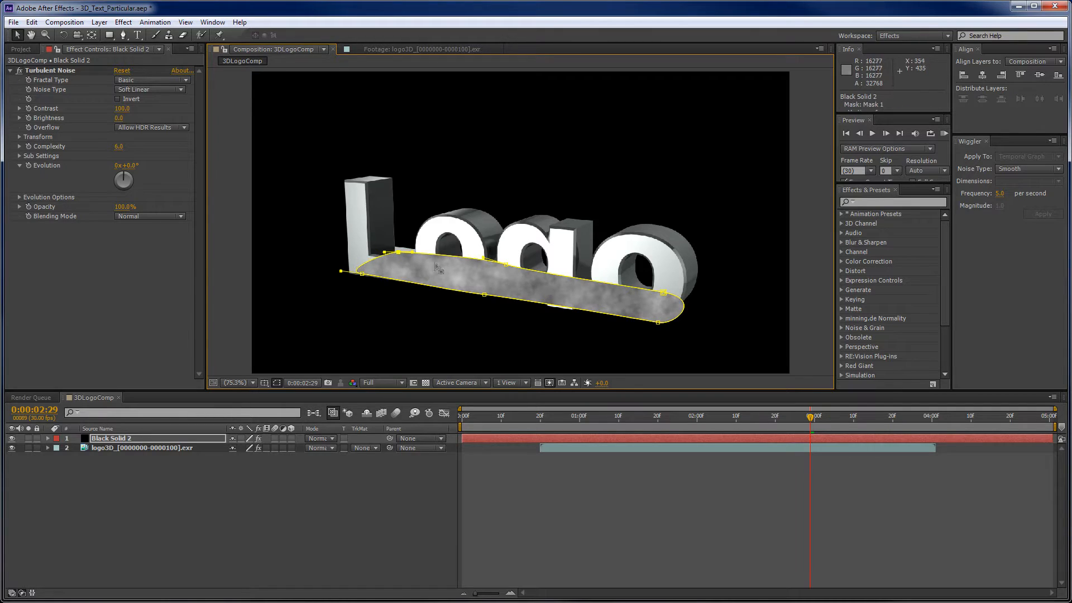
pyautogui.moveTo(506, 265)
pyautogui.mouseDown()
pyautogui.moveTo(537, 270)
pyautogui.moveTo(515, 270)
pyautogui.mouseUp()
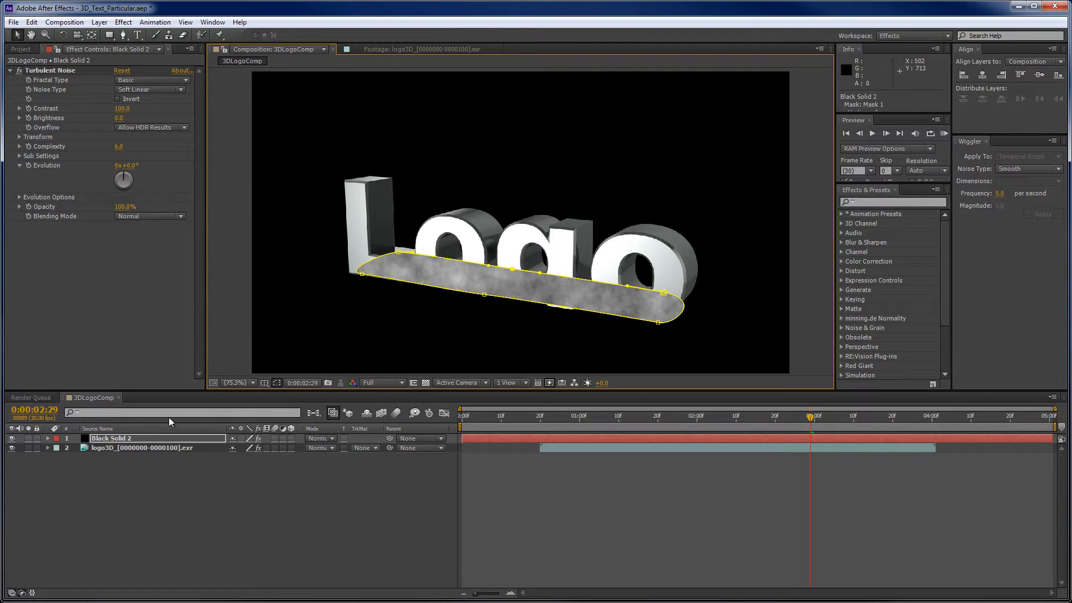
# - Reveal the solid's mask path, select it whole, and nudge the mask slightly toward the outer side of the logo's L
pyautogui.click(95, 440)
pyautogui.press('m')
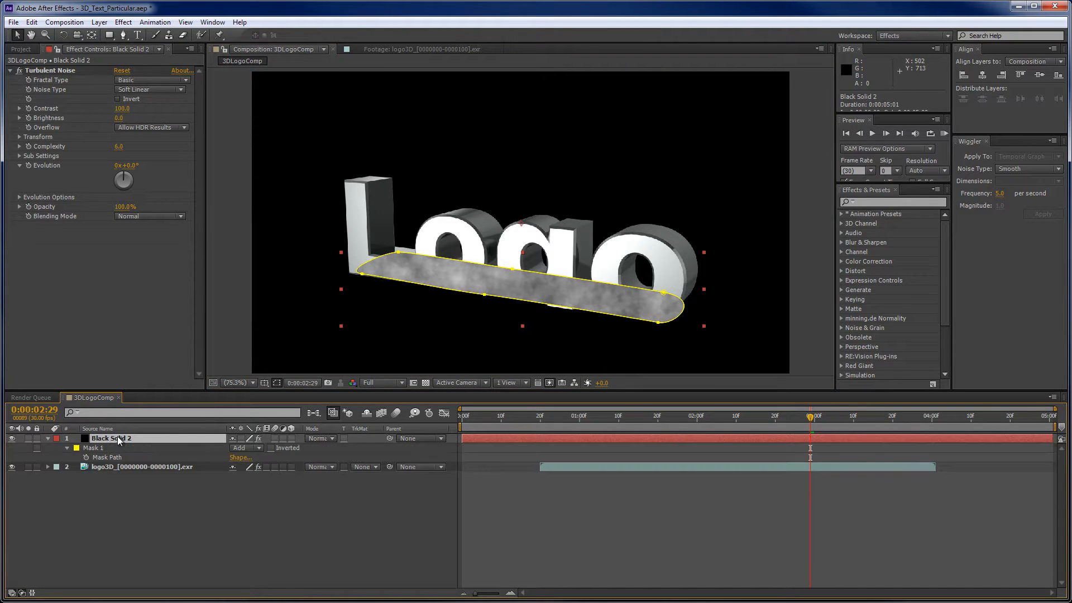
pyautogui.click(107, 458)
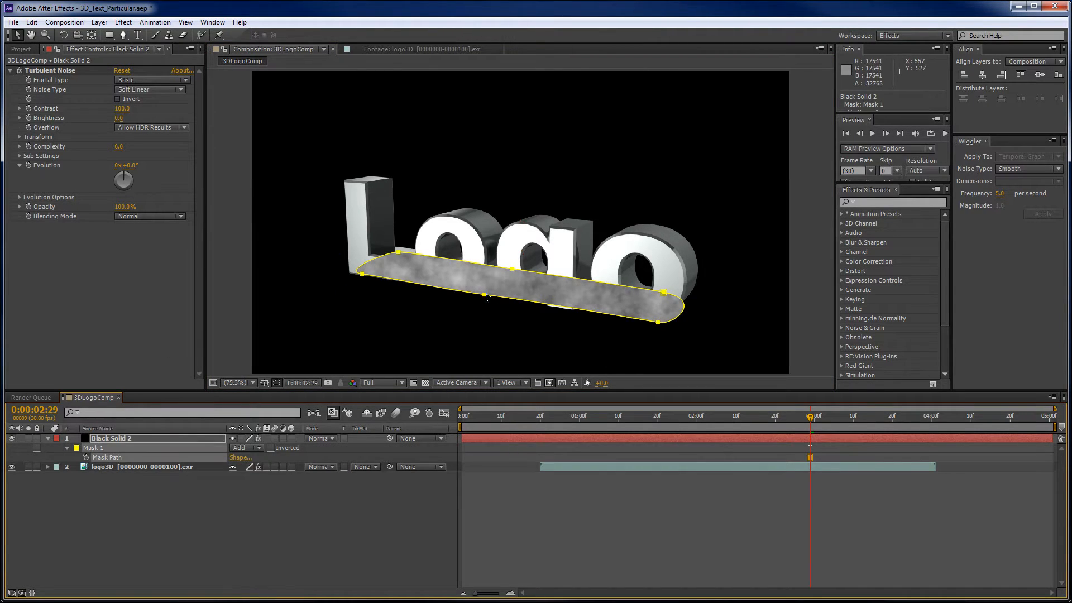
pyautogui.moveTo(484, 295)
pyautogui.mouseDown()
pyautogui.moveTo(479, 304)
pyautogui.moveTo(479, 294)
pyautogui.mouseUp()
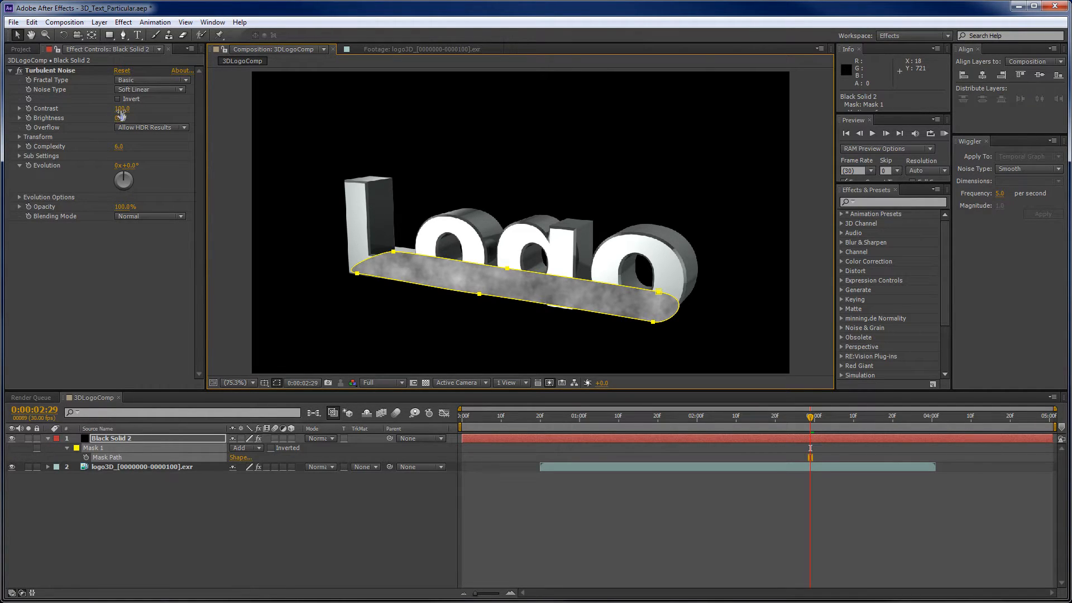
# - Set the Turbulent Noise Contrast to 482 and its transform Scale to 17
pyautogui.moveTo(122, 108); pyautogui.dragTo(346, 121)
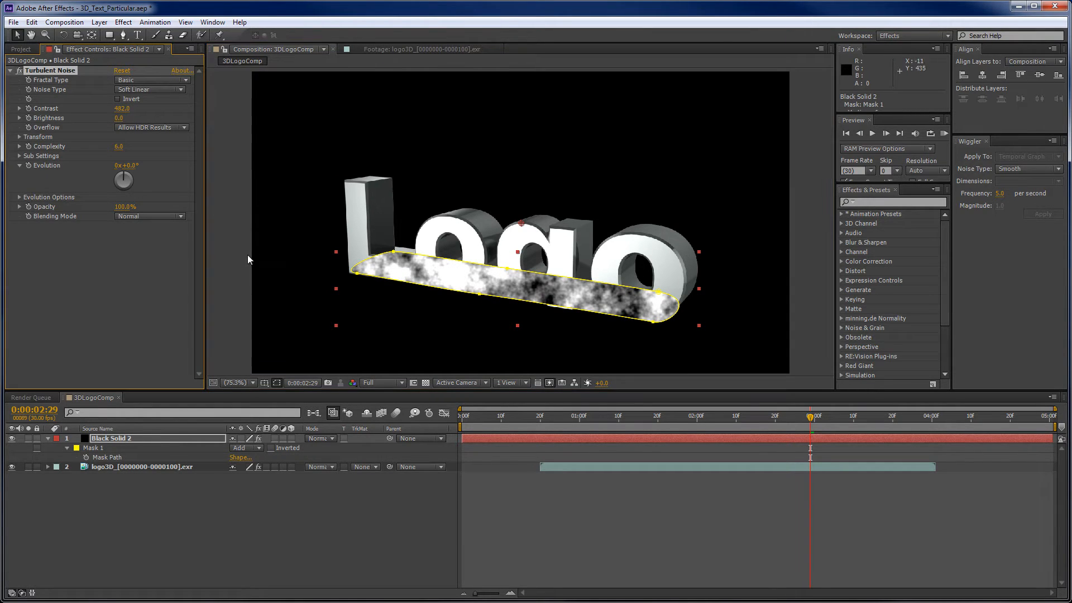
pyautogui.click(20, 137)
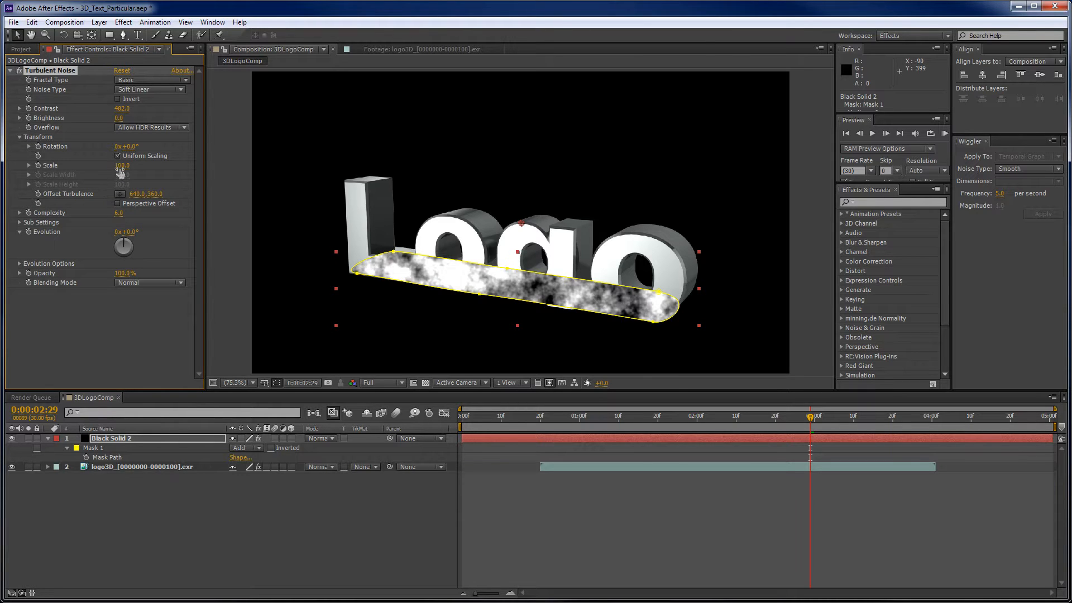
pyautogui.moveTo(122, 166); pyautogui.dragTo(79, 173)
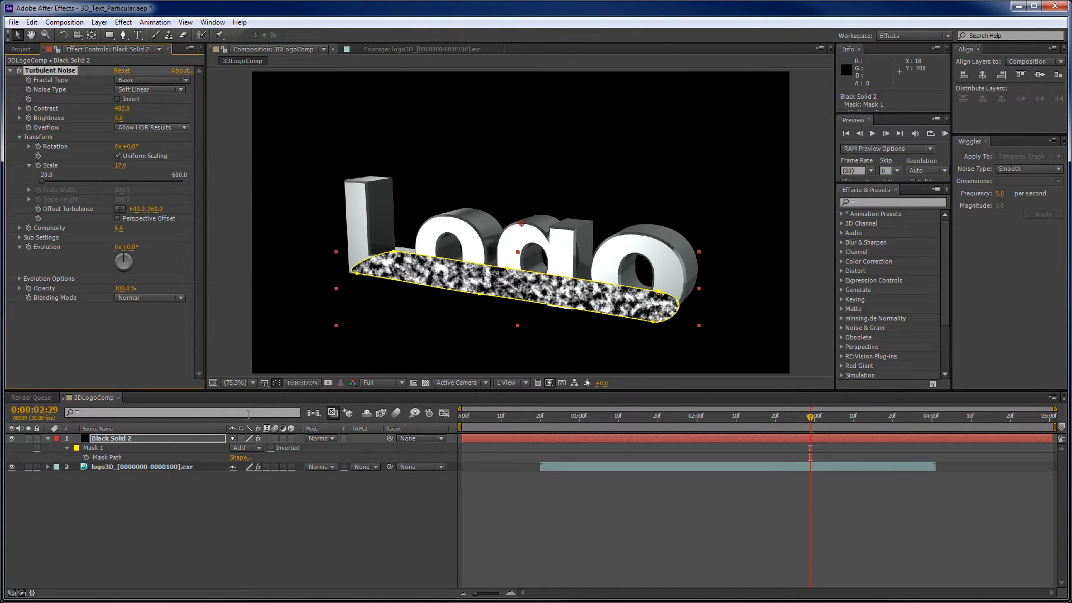
# - At 0:00:02:08, extend both ends of the mask outward past the logo's first and last letters
pyautogui.moveTo(483, 416); pyautogui.dragTo(802, 383)
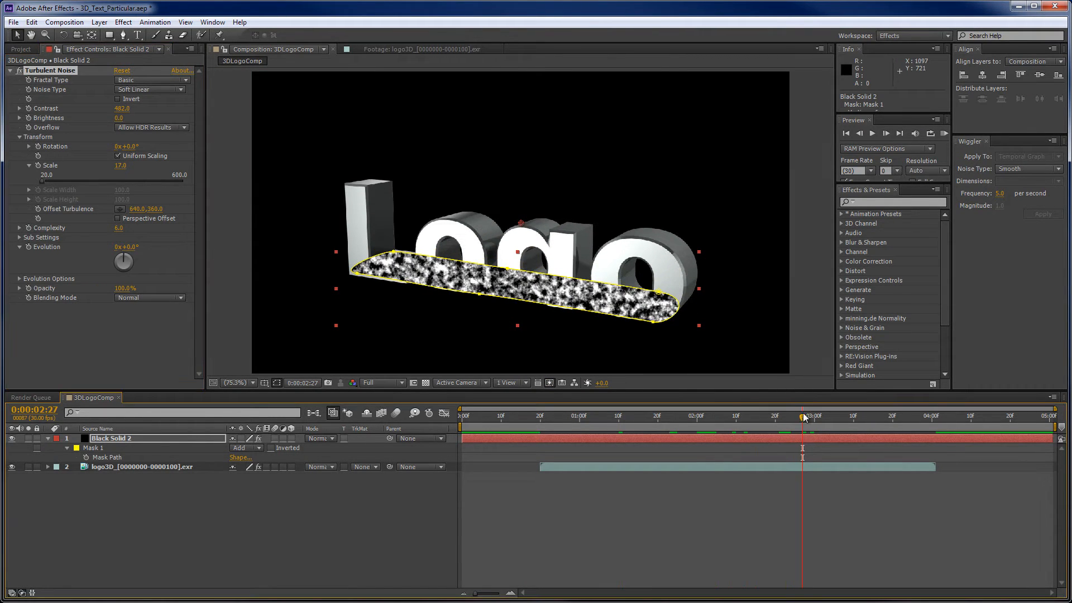
pyautogui.moveTo(715, 431)
pyautogui.mouseDown()
pyautogui.moveTo(681, 427)
pyautogui.moveTo(728, 420)
pyautogui.mouseUp()
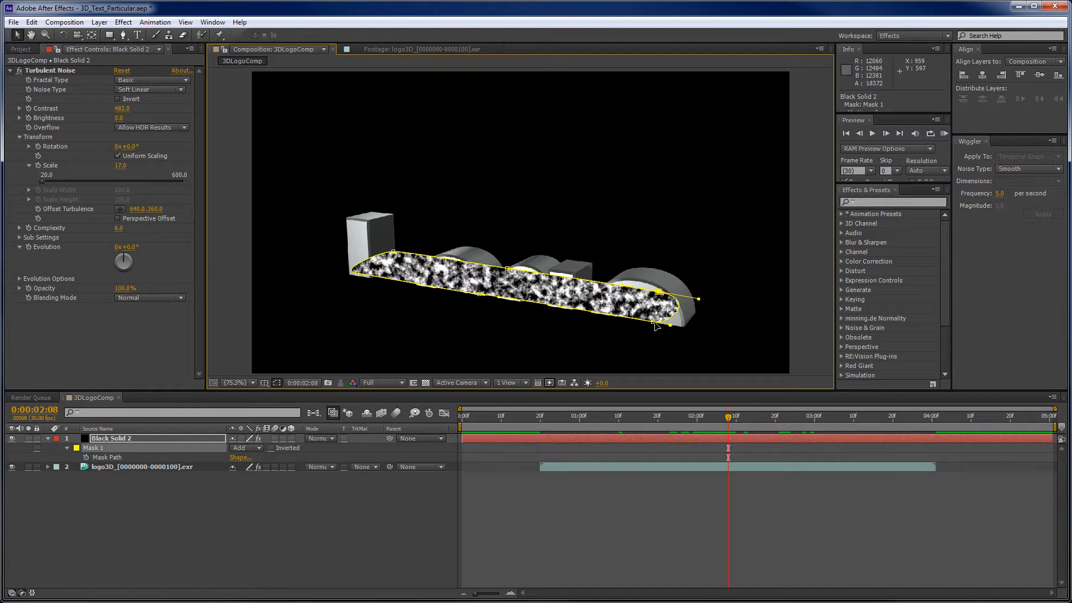
pyautogui.moveTo(655, 324); pyautogui.dragTo(686, 332)
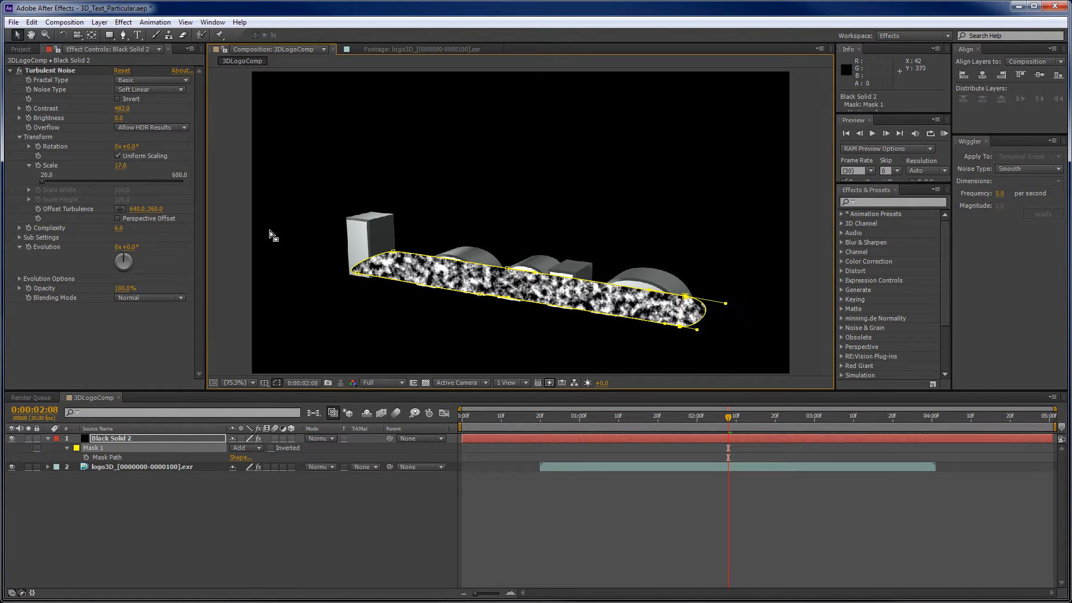
pyautogui.click(393, 251)
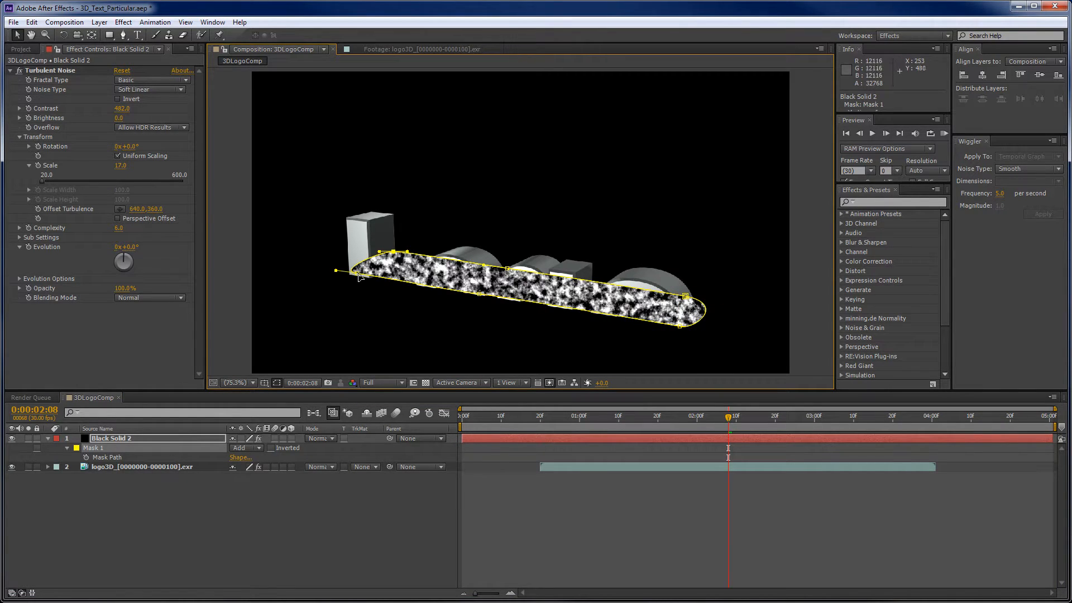
pyautogui.keyDown('shift'); pyautogui.click(357, 272); pyautogui.keyUp('shift')
pyautogui.hotkey('ctrl', 't')
pyautogui.press('Escape')
pyautogui.moveTo(393, 251); pyautogui.dragTo(349, 245)
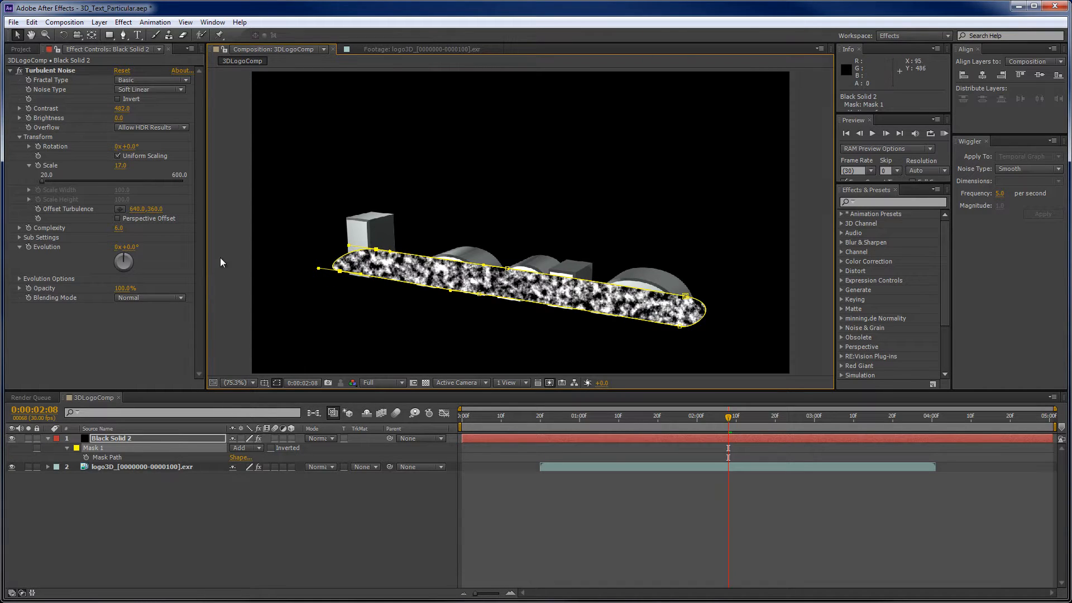
# - Keyframe the Turbulent Noise Evolution from 0 revolutions at 0:00:00:00 to 10 revolutions at 0:00:05:00
pyautogui.click(47, 247)
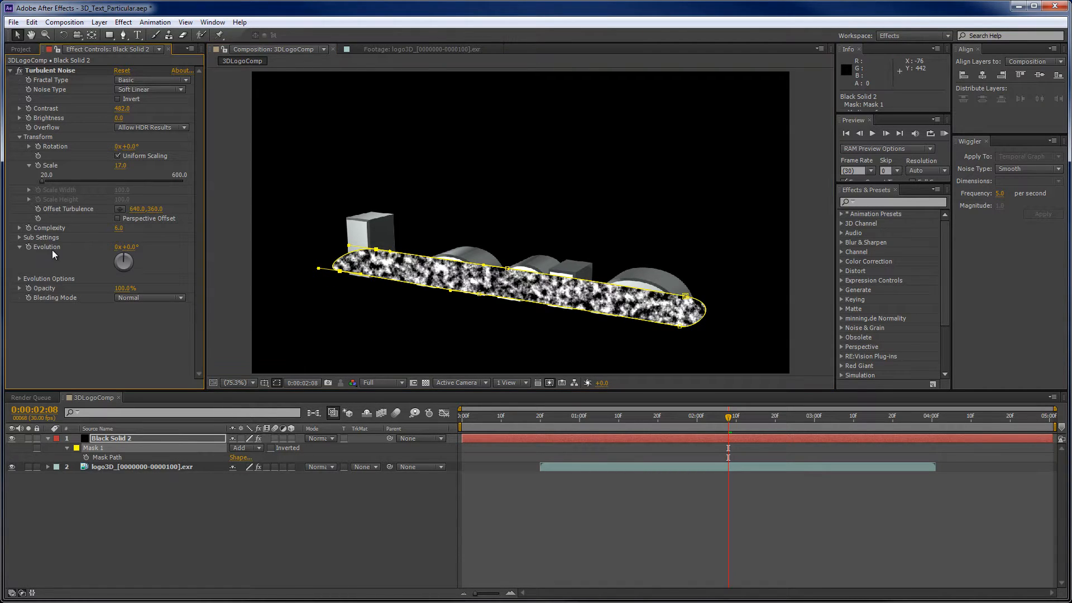
pyautogui.click(548, 423)
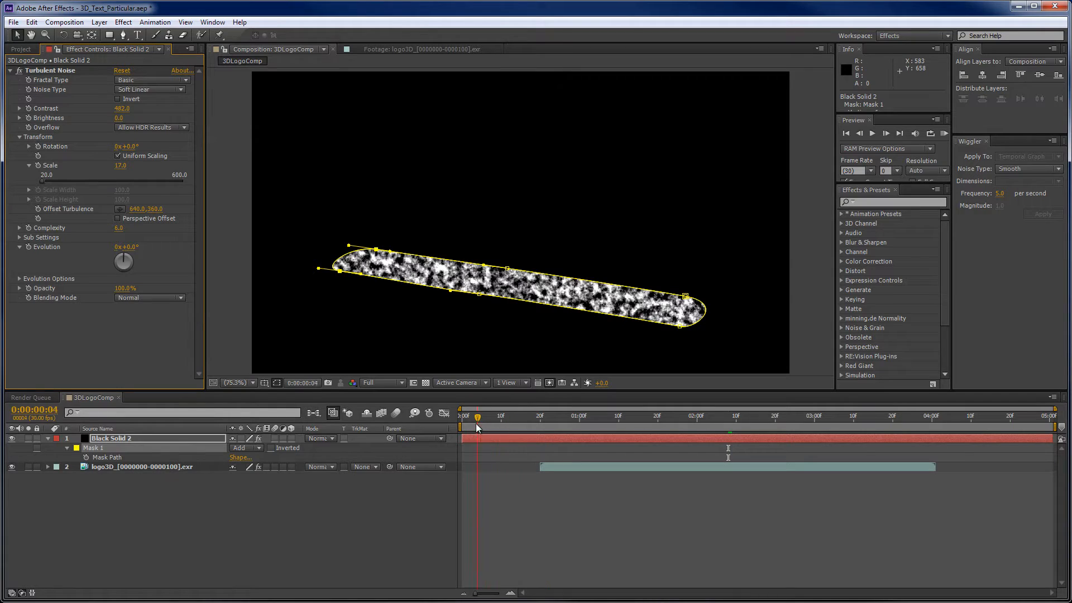
pyautogui.moveTo(476, 423)
pyautogui.mouseDown()
pyautogui.moveTo(736, 414)
pyautogui.moveTo(461, 428)
pyautogui.mouseUp()
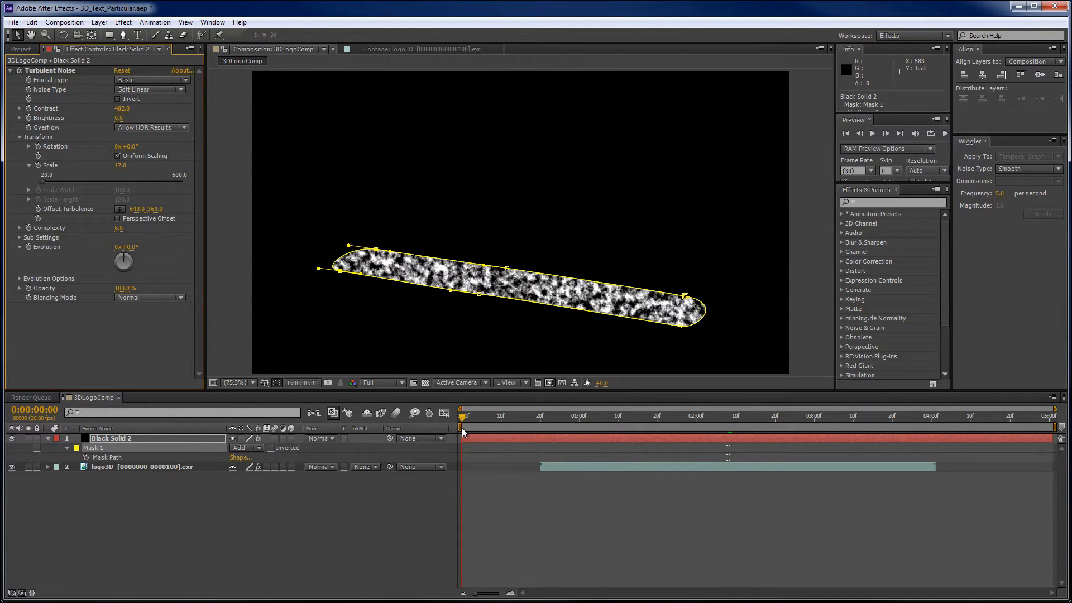
pyautogui.click(29, 246)
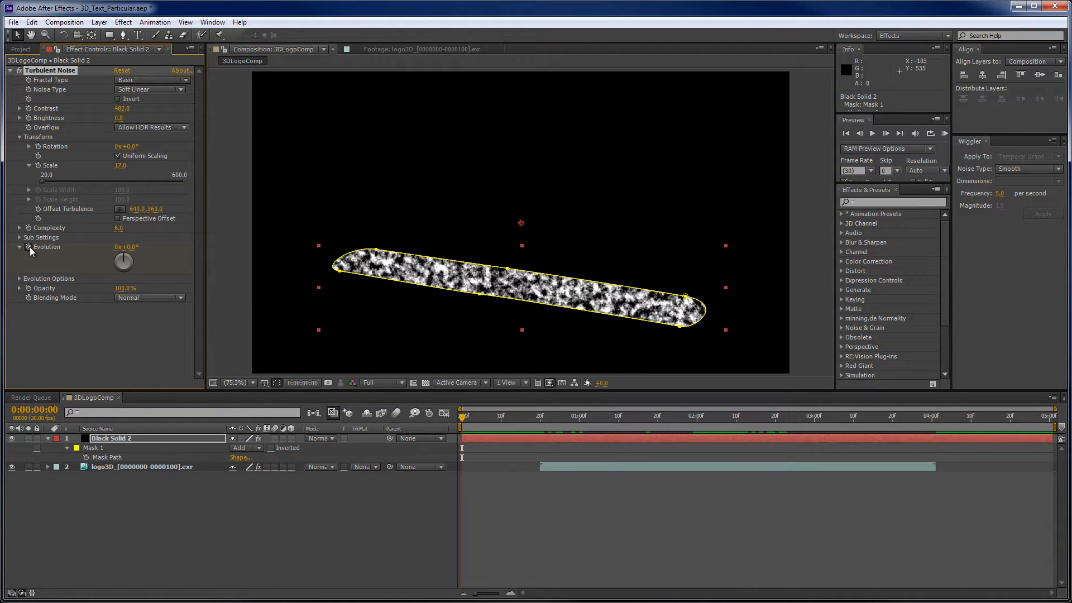
pyautogui.moveTo(458, 419); pyautogui.dragTo(1059, 416)
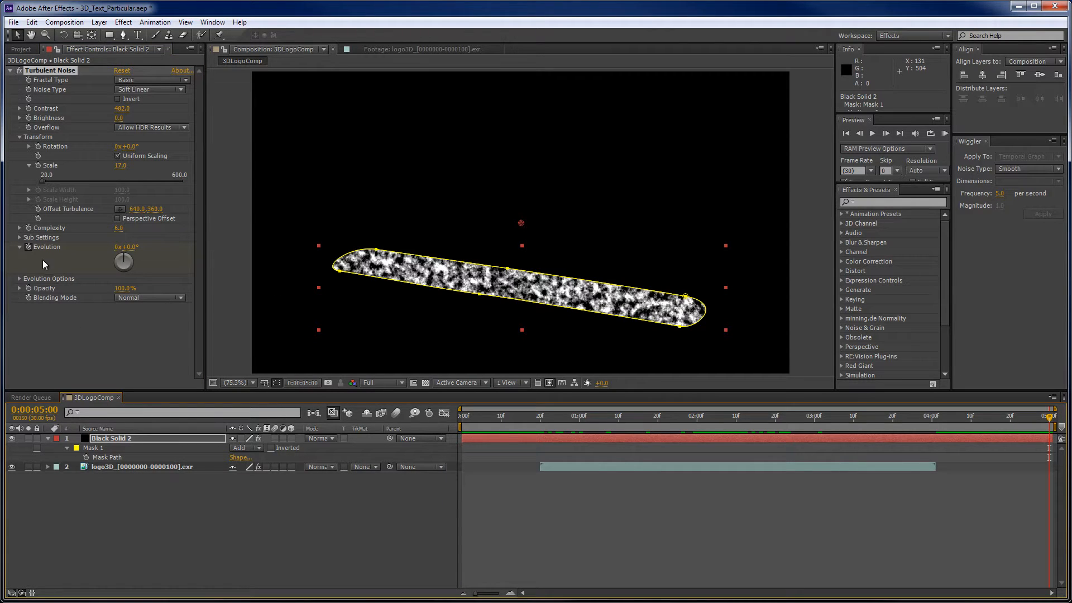
pyautogui.click(118, 248)
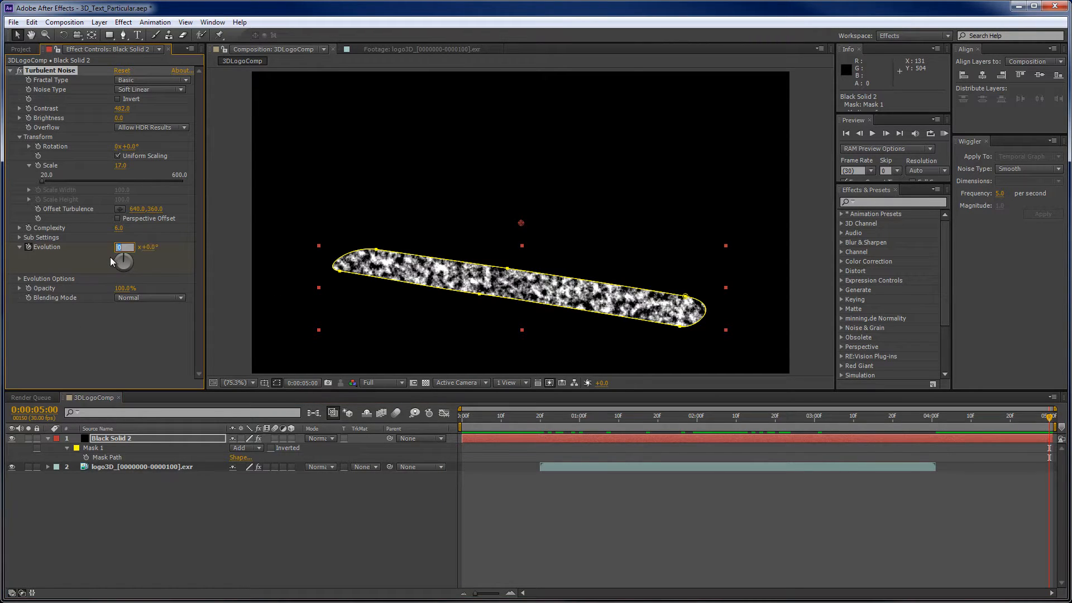
pyautogui.write('10')
pyautogui.press('Return')
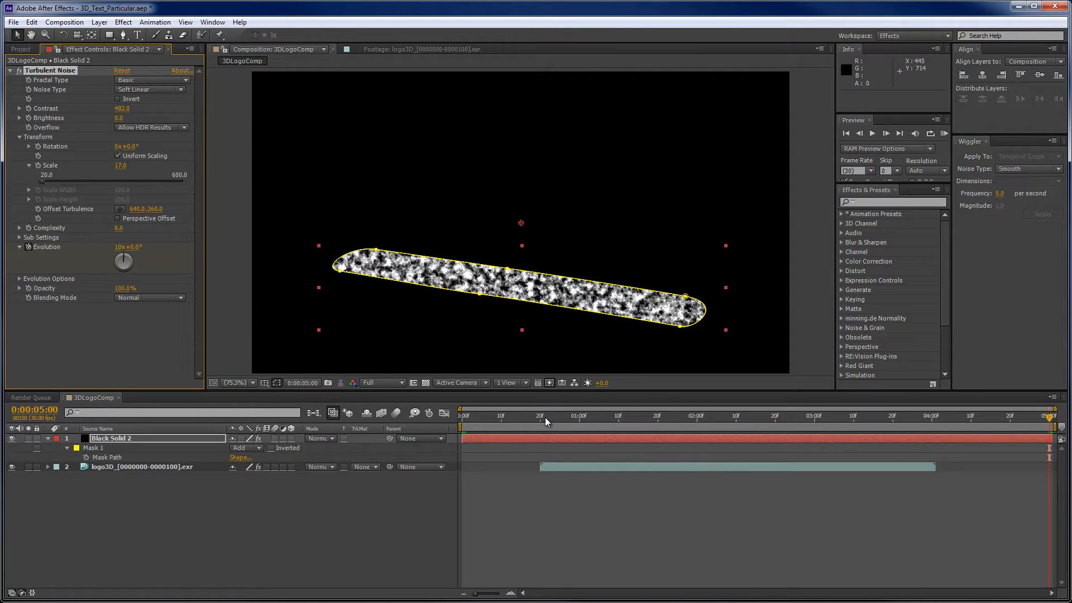
# - Raise the Evolution keyframe at 0:00:05:00 to 25 revolutions and check the noise motion up to 0:00:02:04
pyautogui.moveTo(545, 417); pyautogui.dragTo(705, 417)
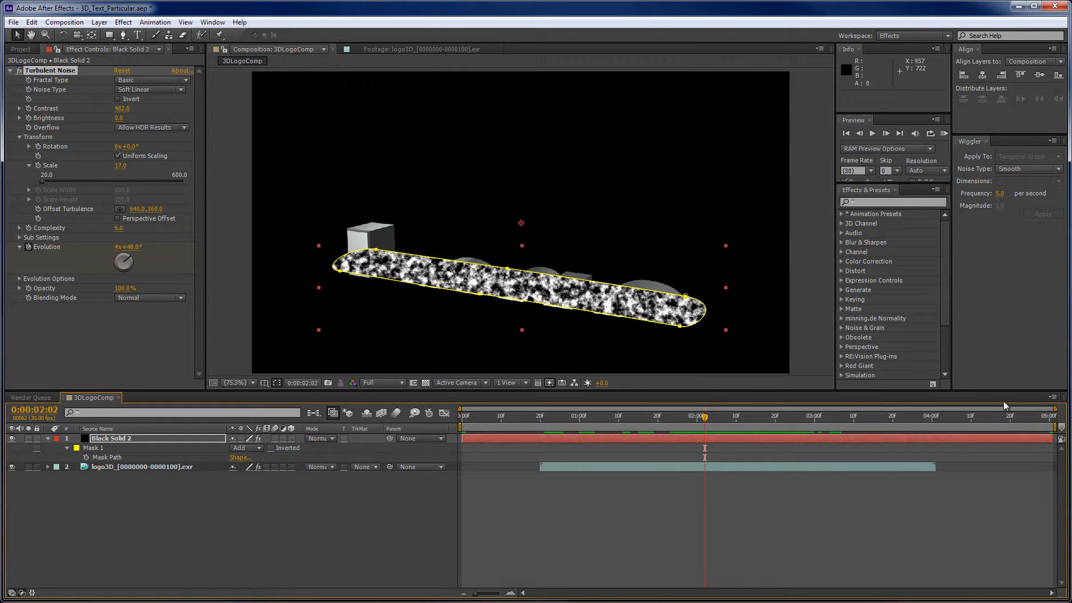
pyautogui.moveTo(1022, 415); pyautogui.dragTo(1051, 418)
pyautogui.press('u')
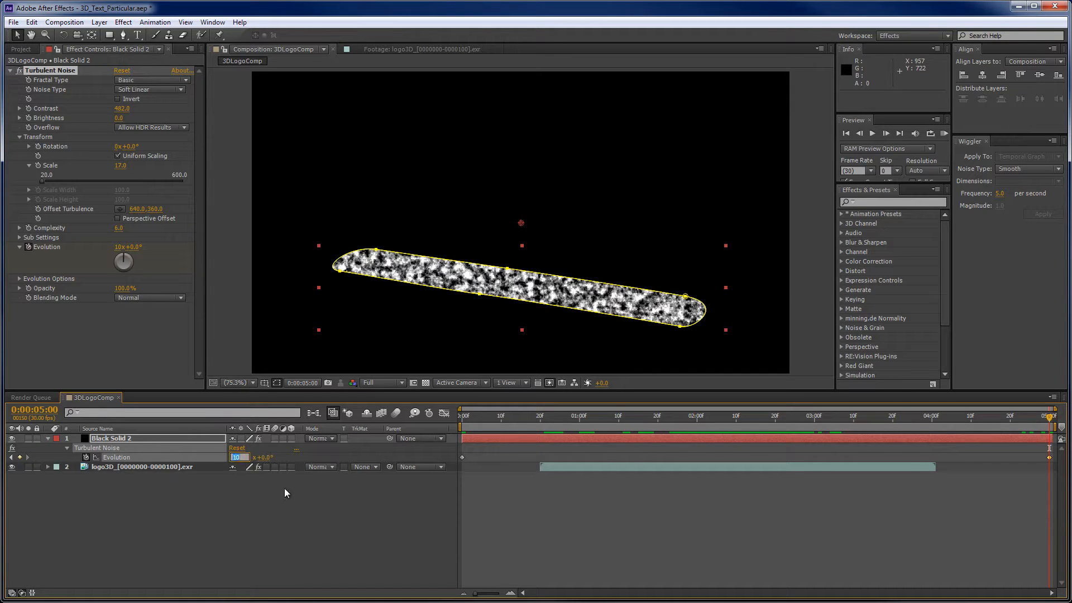
pyautogui.write('25')
pyautogui.press('Return')
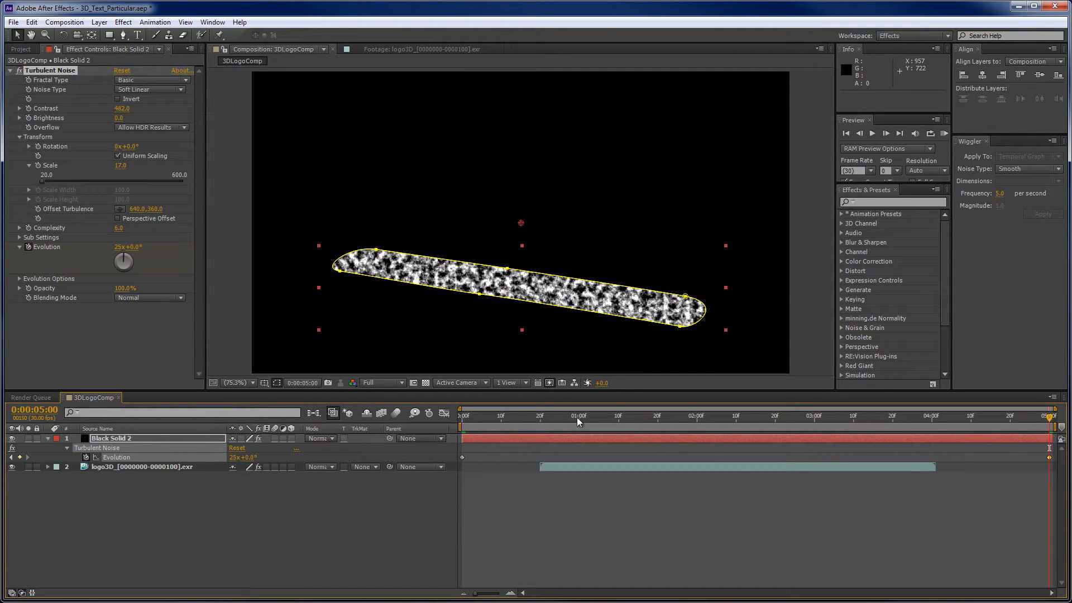
pyautogui.moveTo(580, 416); pyautogui.dragTo(713, 414)
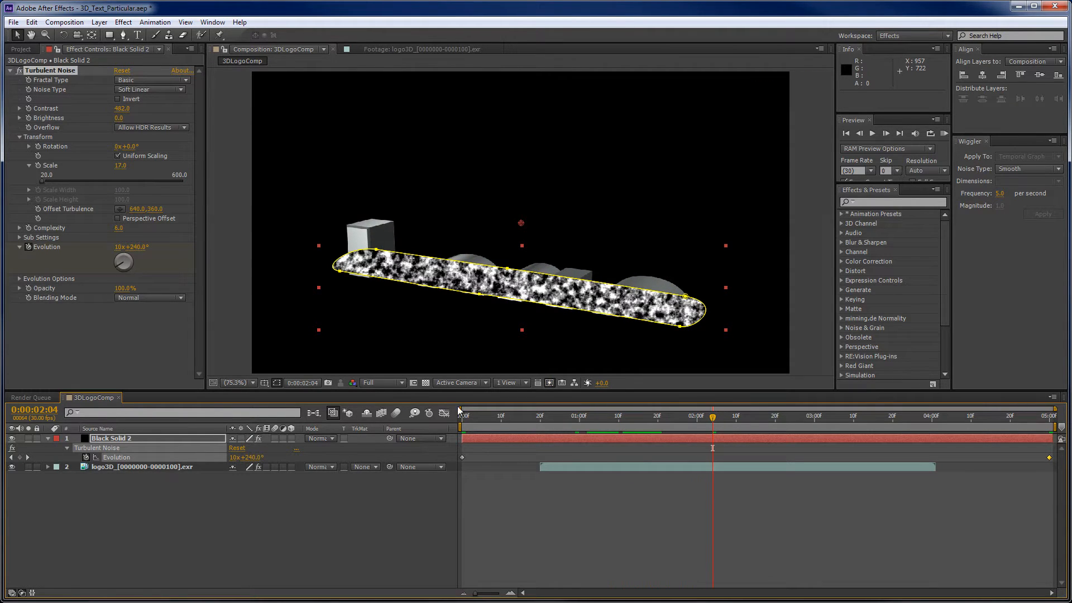
# - Set the Mask Feather of the turbulent-noise solid's mask to 45 pixels
pyautogui.click(104, 439)
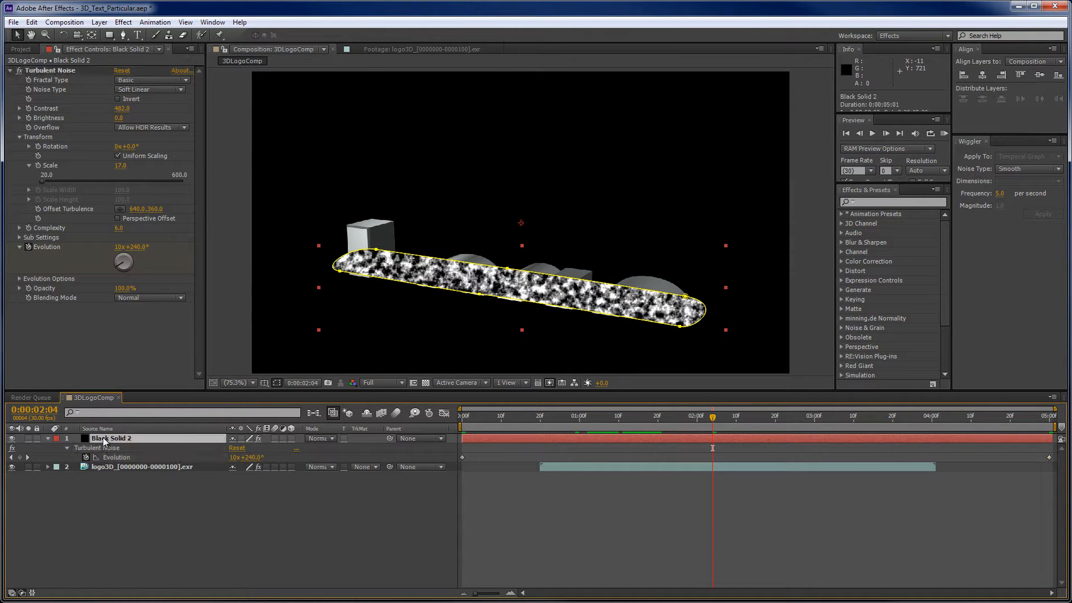
pyautogui.press('m')
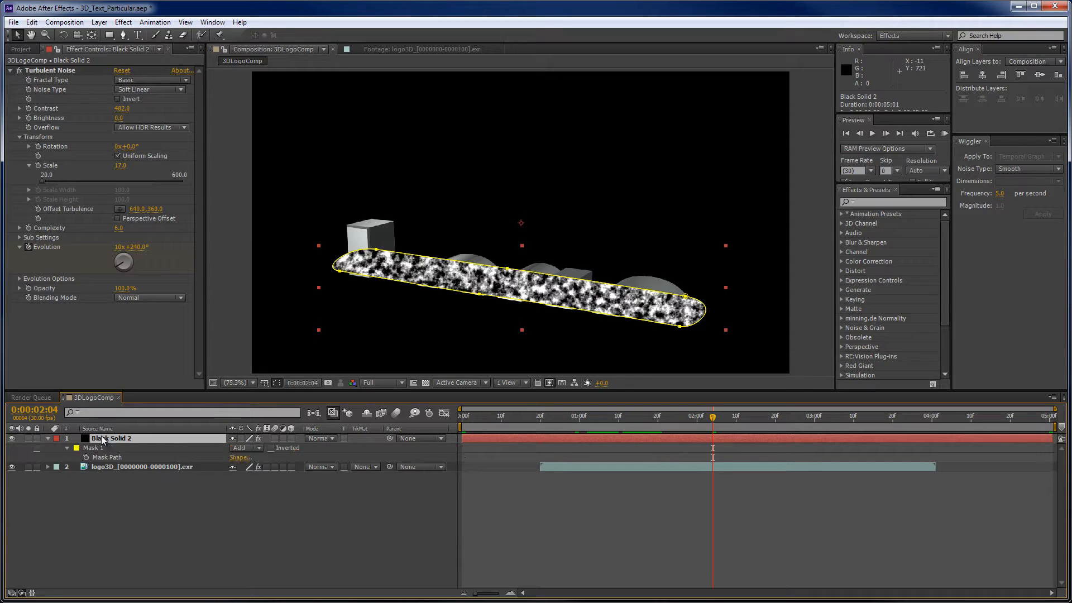
pyautogui.click(68, 448)
pyautogui.click(68, 449)
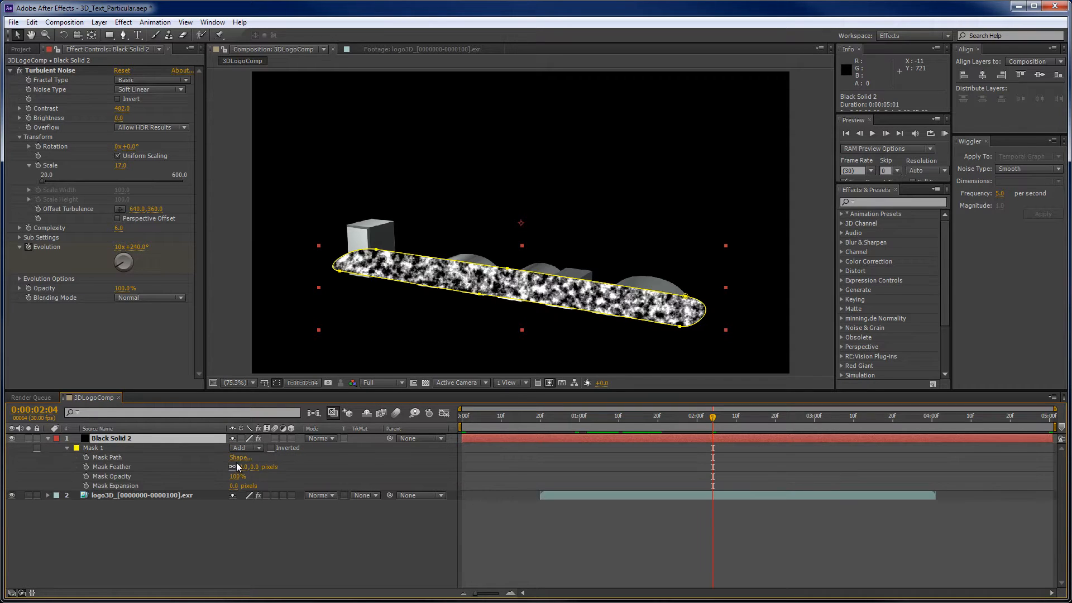
pyautogui.moveTo(242, 469); pyautogui.dragTo(262, 458)
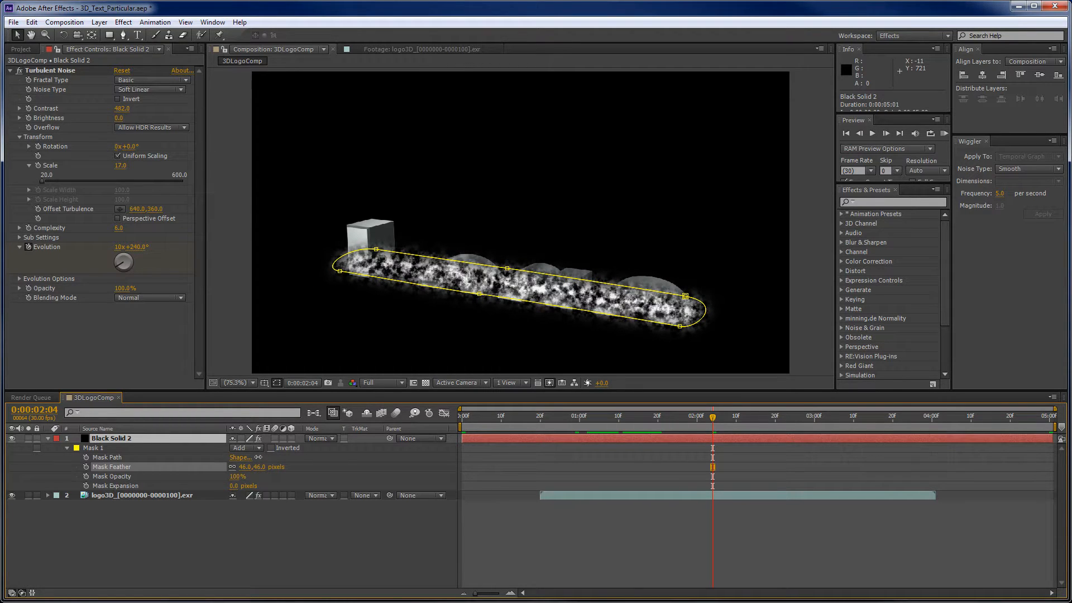
pyautogui.press('Return')
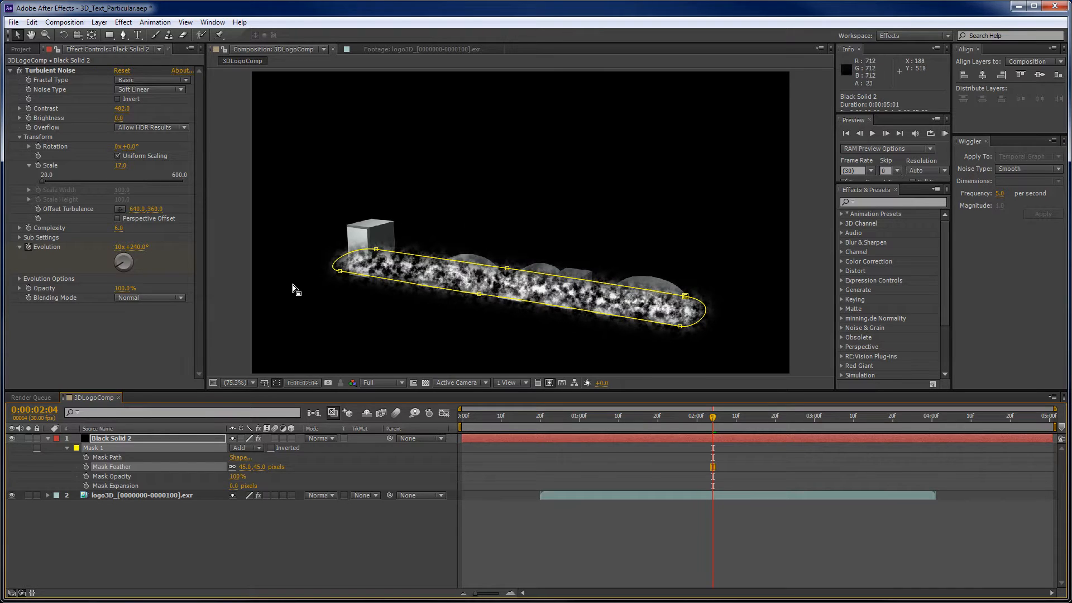
pyautogui.click(226, 310)
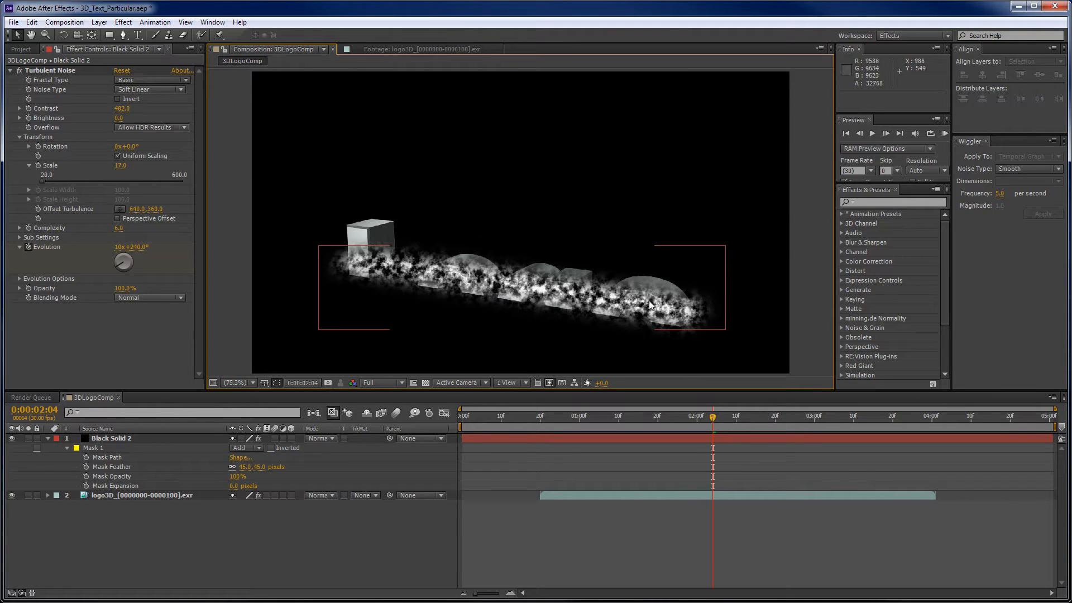
# - Add a Glow effect to the noise solid, with Glow Threshold 30.2% and Glow Radius 28
pyautogui.click(86, 337)
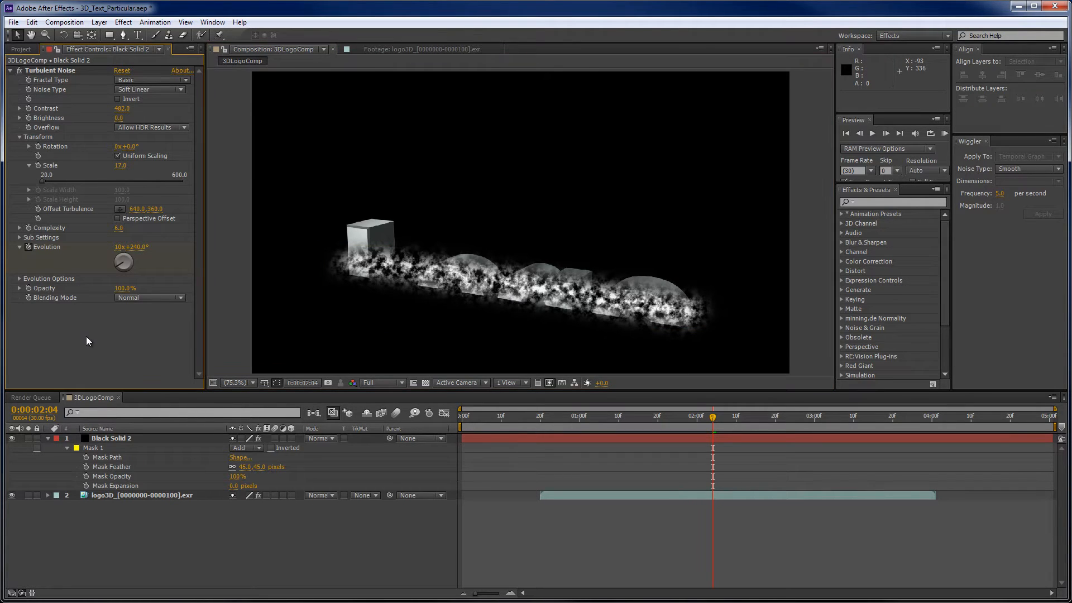
pyautogui.rightClick(95, 334)
pyautogui.click(57, 325)
pyautogui.click(159, 439)
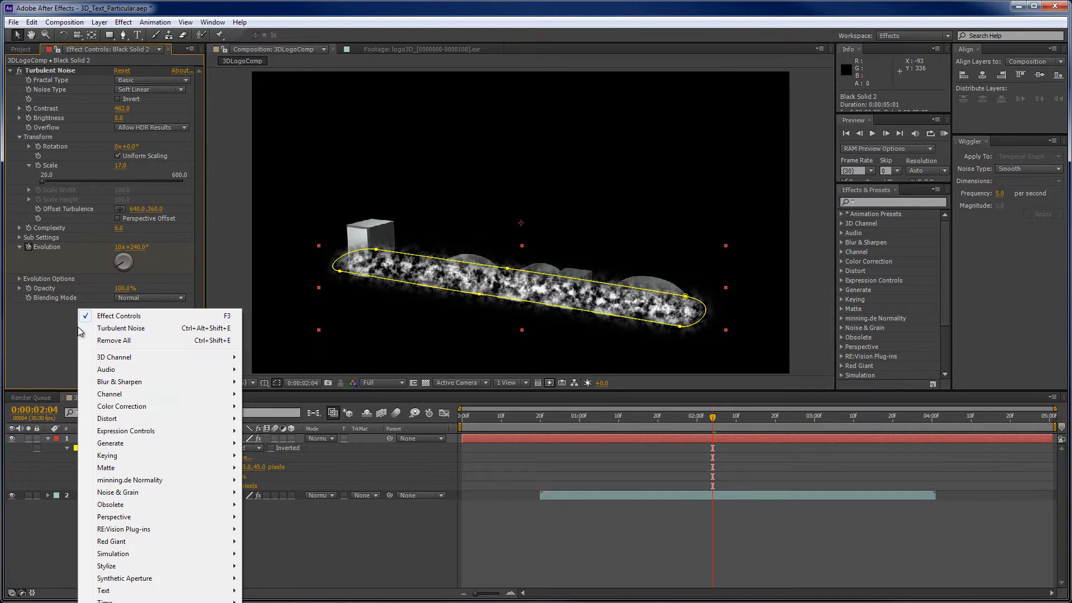
pyautogui.rightClick(78, 327)
pyautogui.click(266, 468)
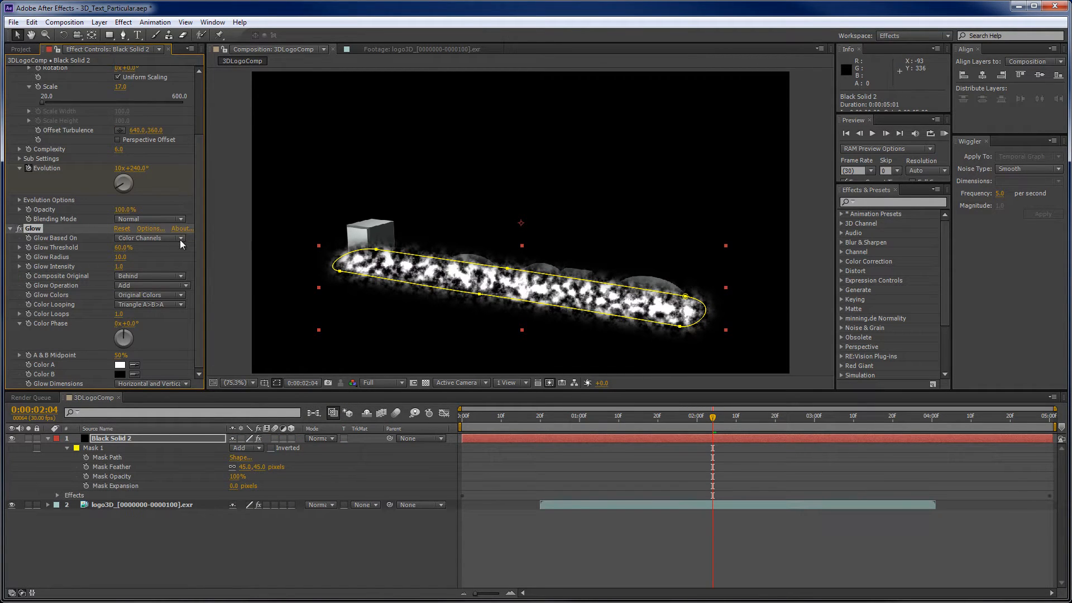
pyautogui.moveTo(124, 253)
pyautogui.mouseDown()
pyautogui.moveTo(79, 251)
pyautogui.moveTo(140, 258)
pyautogui.moveTo(128, 257)
pyautogui.mouseUp()
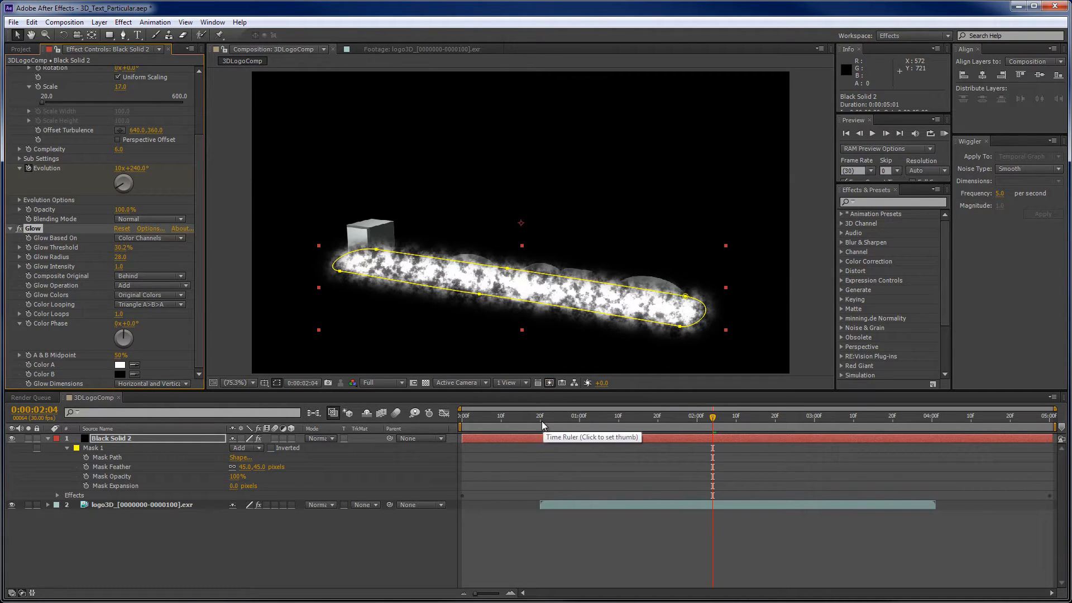
# - Try the Add blending mode on the noise solid, and settle on Screen
pyautogui.click(331, 439)
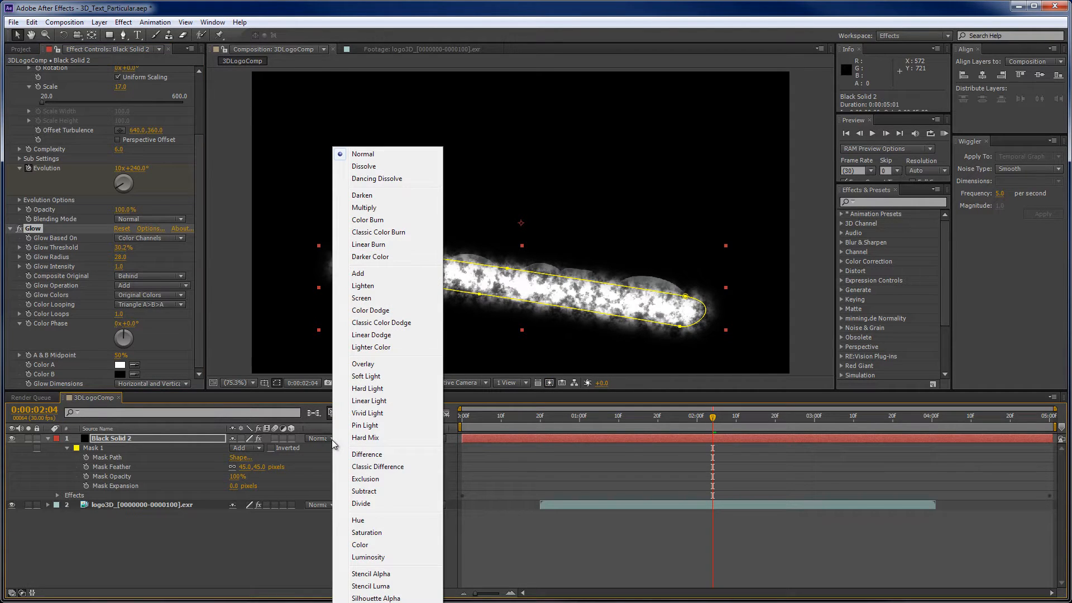
pyautogui.click(386, 273)
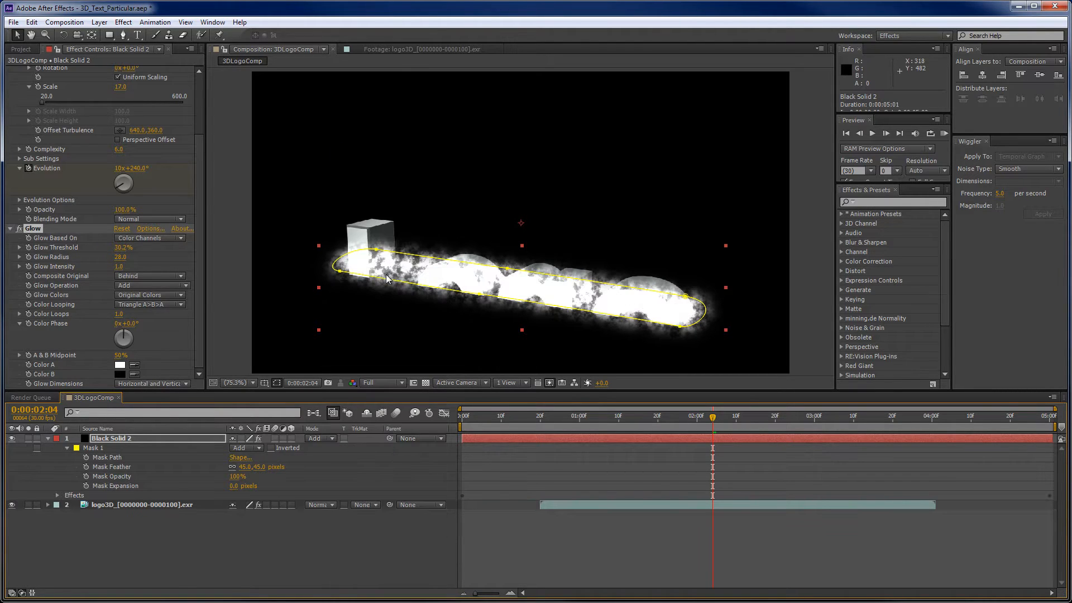
pyautogui.click(332, 439)
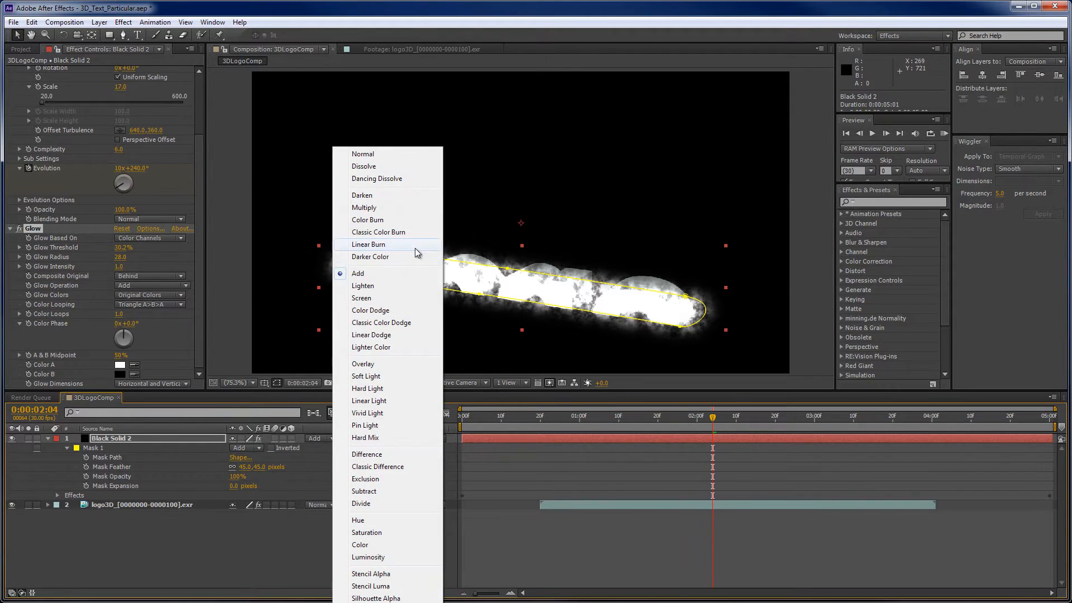
pyautogui.click(388, 299)
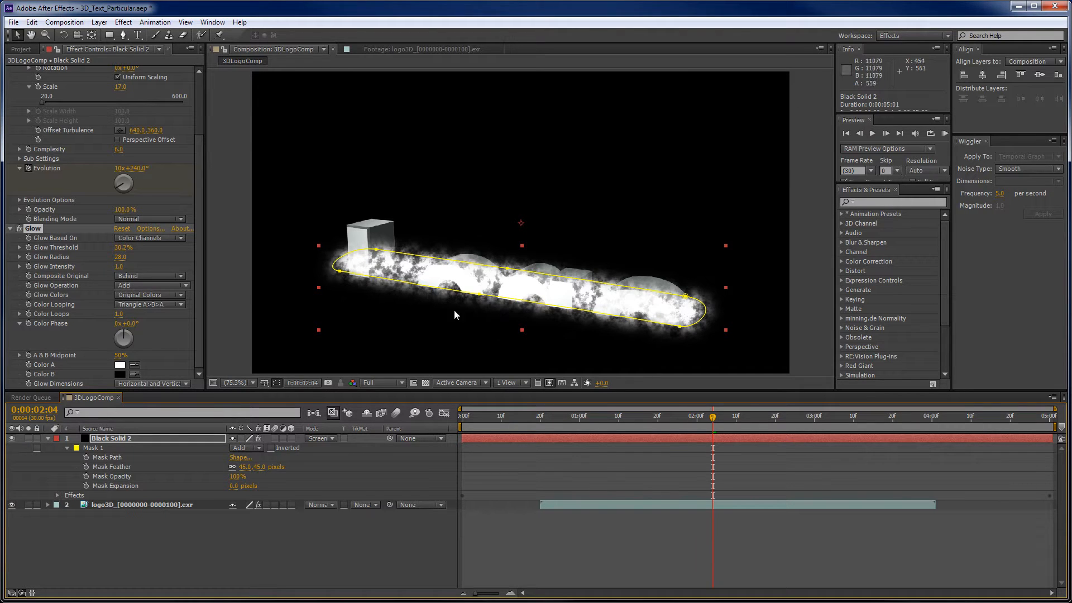
# - Shift the noise solid's whole mask slightly downward along the logo's base and set the Turbulent Noise Brightness to 18
pyautogui.click(99, 460)
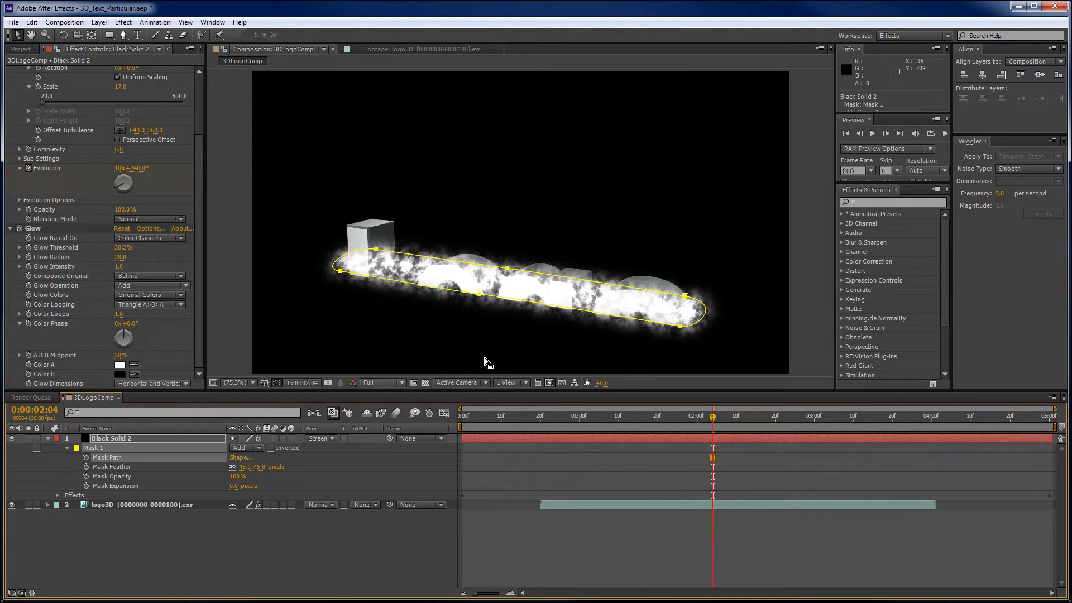
pyautogui.moveTo(682, 333); pyautogui.dragTo(684, 343)
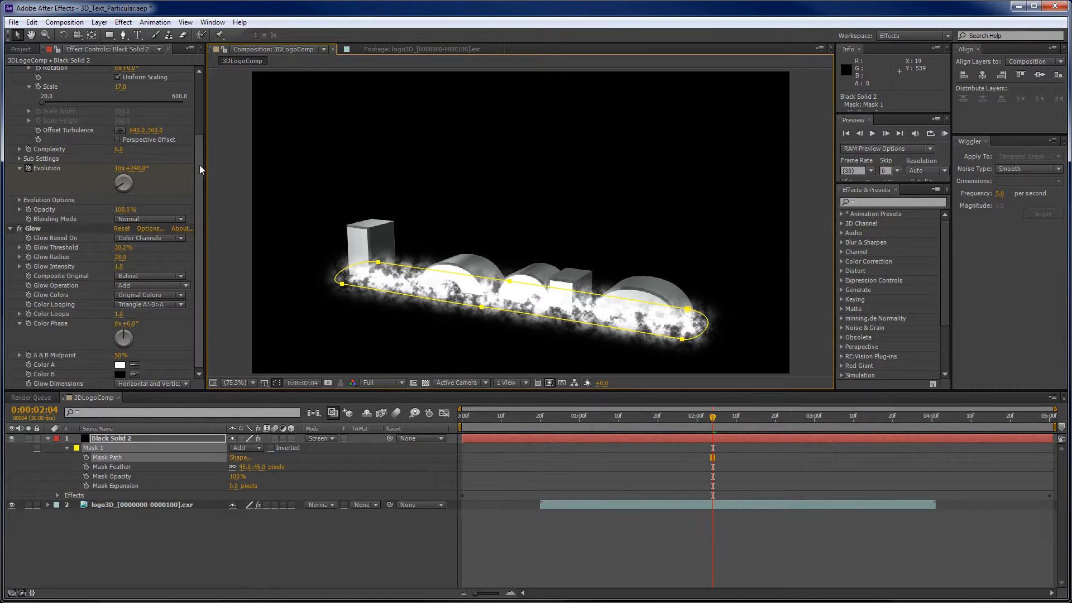
pyautogui.moveTo(197, 160); pyautogui.dragTo(192, 114)
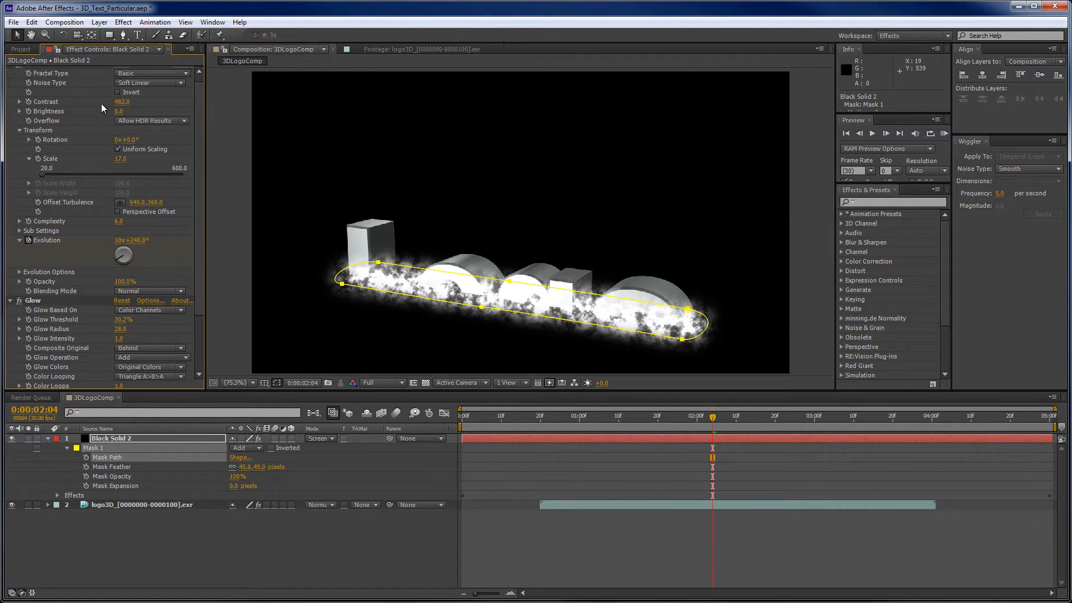
pyautogui.moveTo(120, 107); pyautogui.dragTo(123, 107)
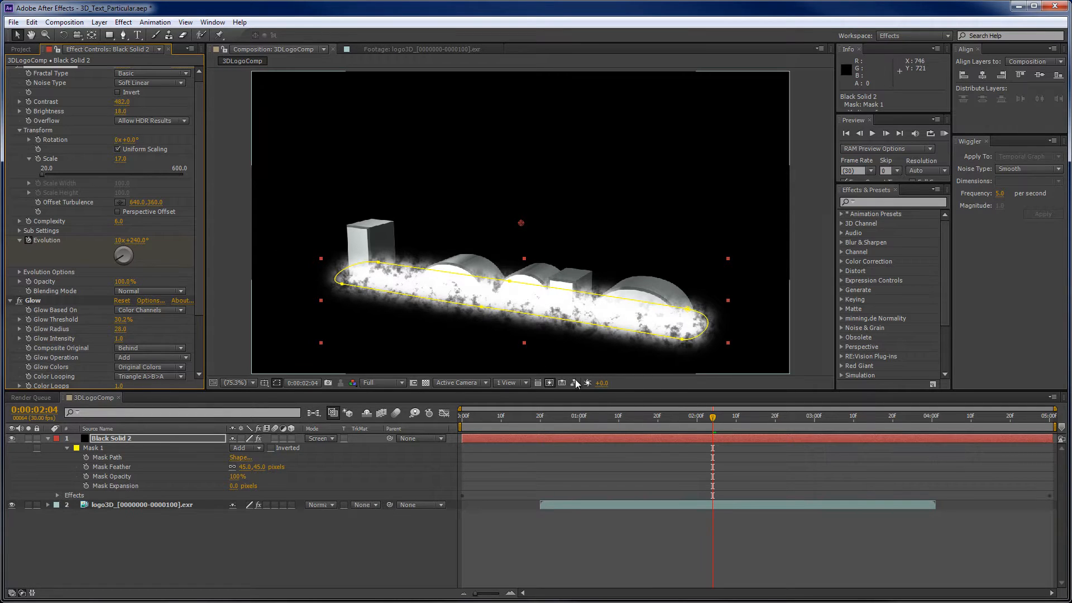
# - Scrub between 0:00:02:05 and 0:00:03:18 to examine how the logo rises out of the glowing noise, and deselect the solid
pyautogui.moveTo(634, 419); pyautogui.dragTo(886, 364)
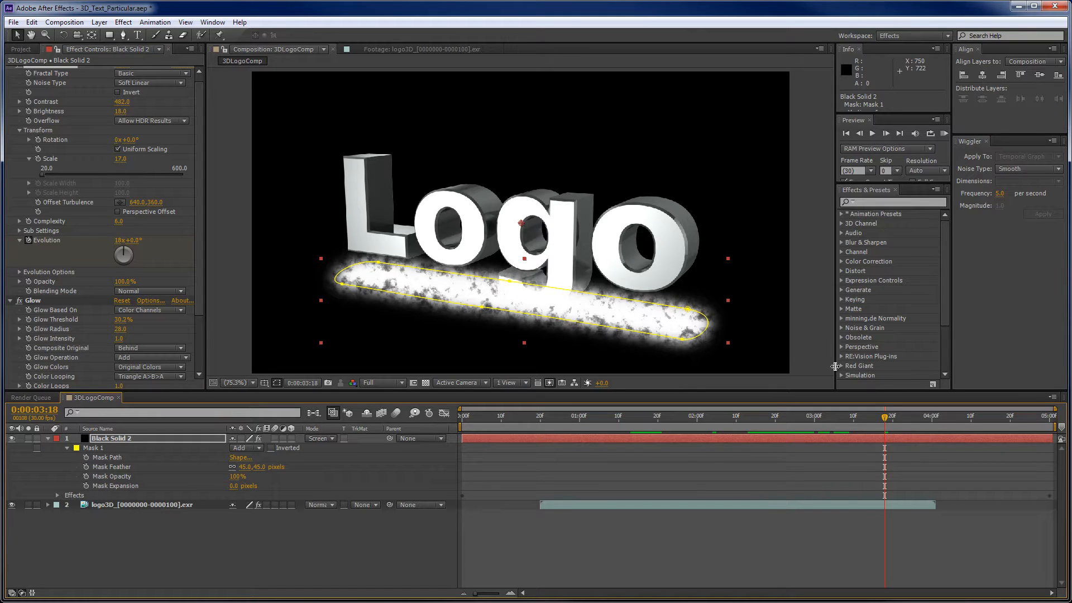
pyautogui.moveTo(876, 419); pyautogui.dragTo(718, 425)
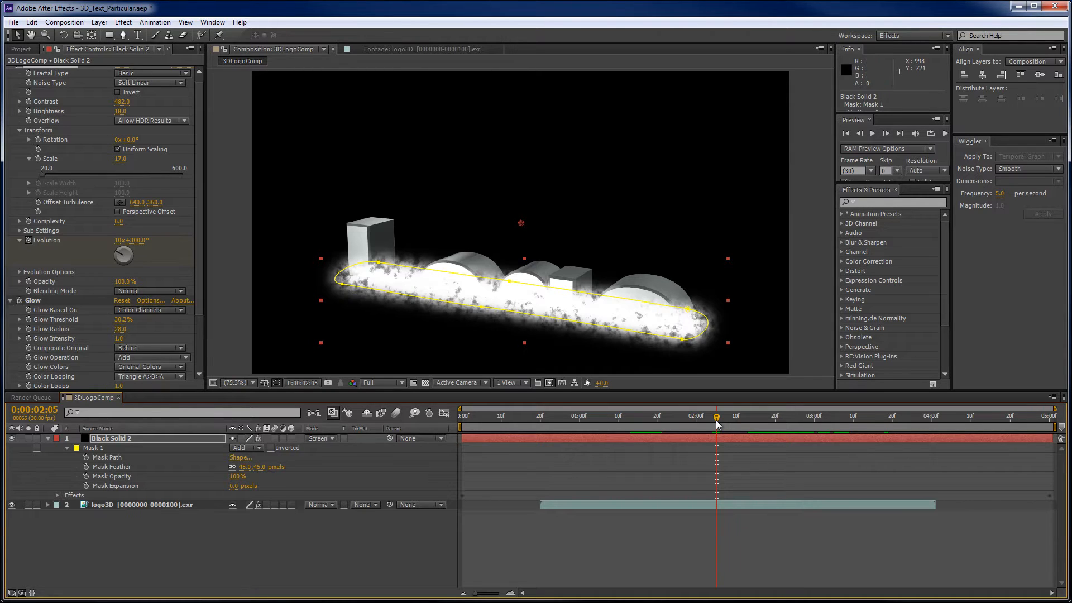
pyautogui.moveTo(718, 423); pyautogui.dragTo(842, 411)
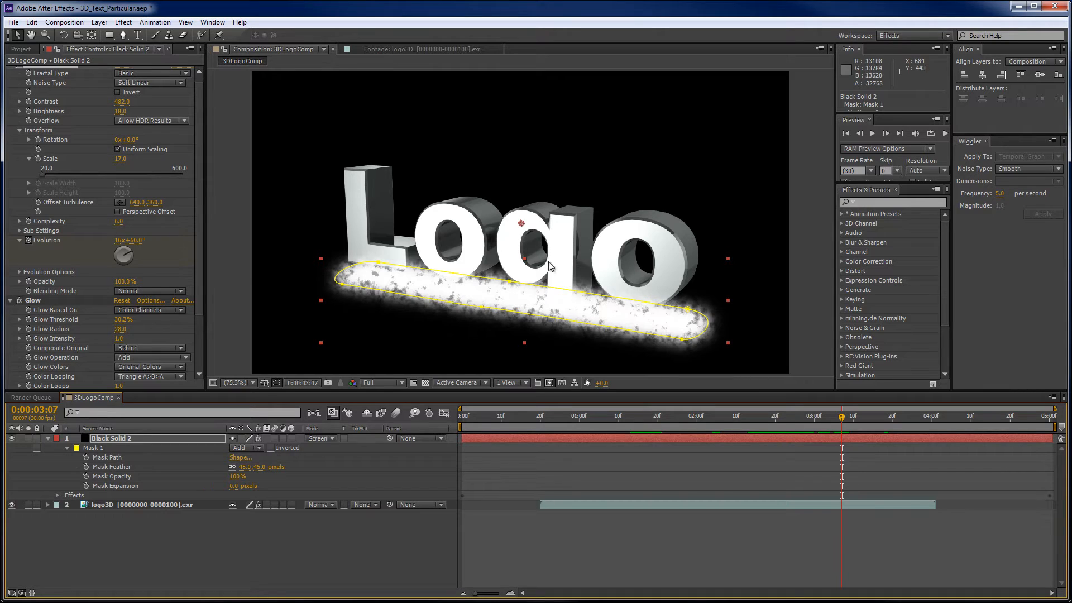
pyautogui.moveTo(846, 417); pyautogui.dragTo(747, 416)
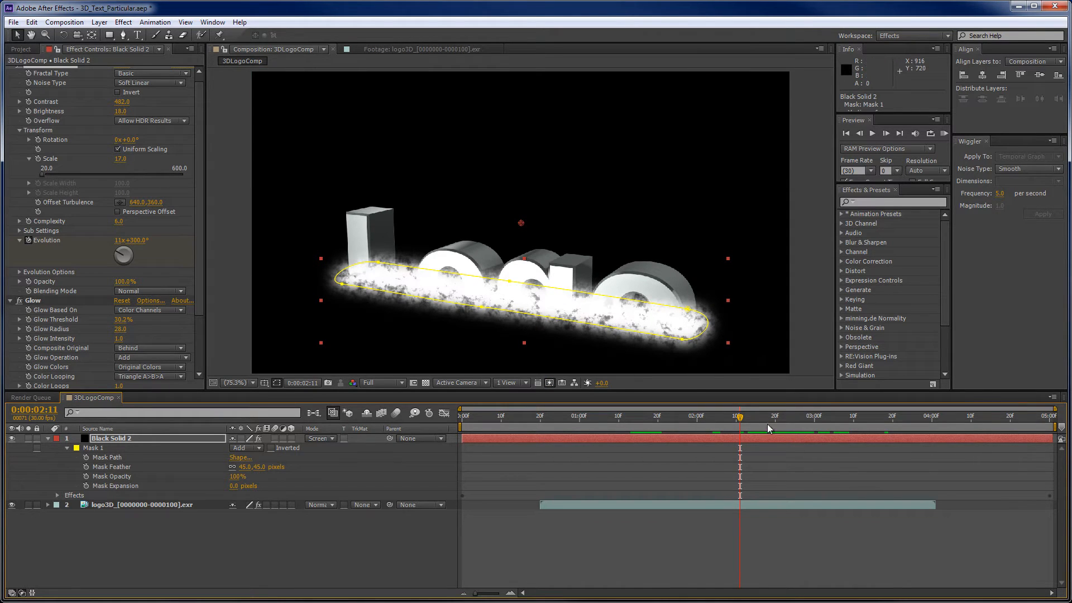
pyautogui.moveTo(741, 422); pyautogui.dragTo(791, 414)
pyautogui.click(219, 200)
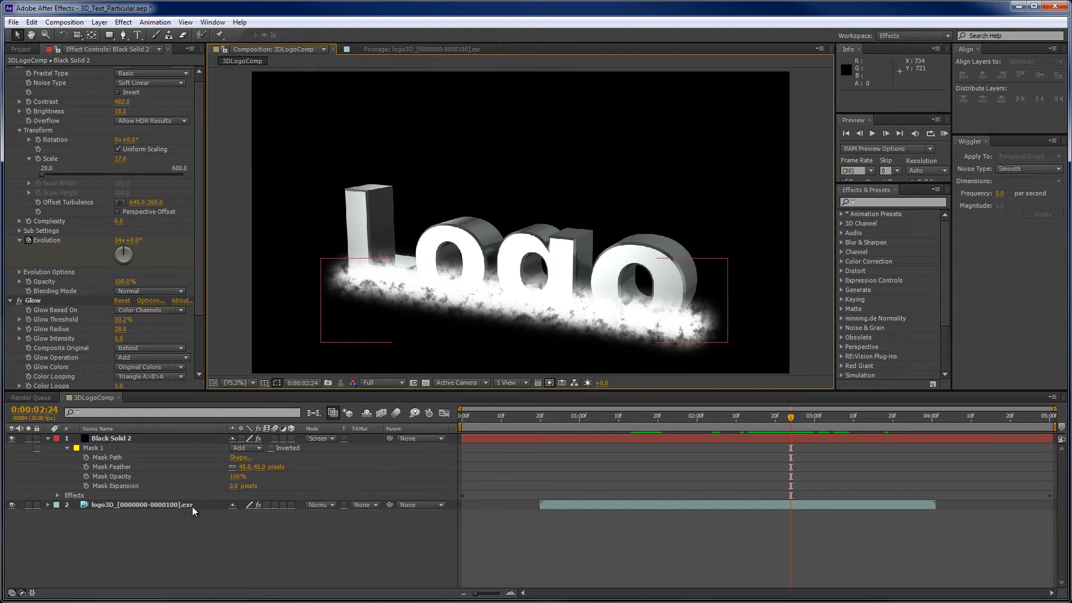
# - Enable time remapping on the logo EXR layer, extend it to the composition's start and end, and check frames down to 0:00:00:21
pyautogui.click(175, 505)
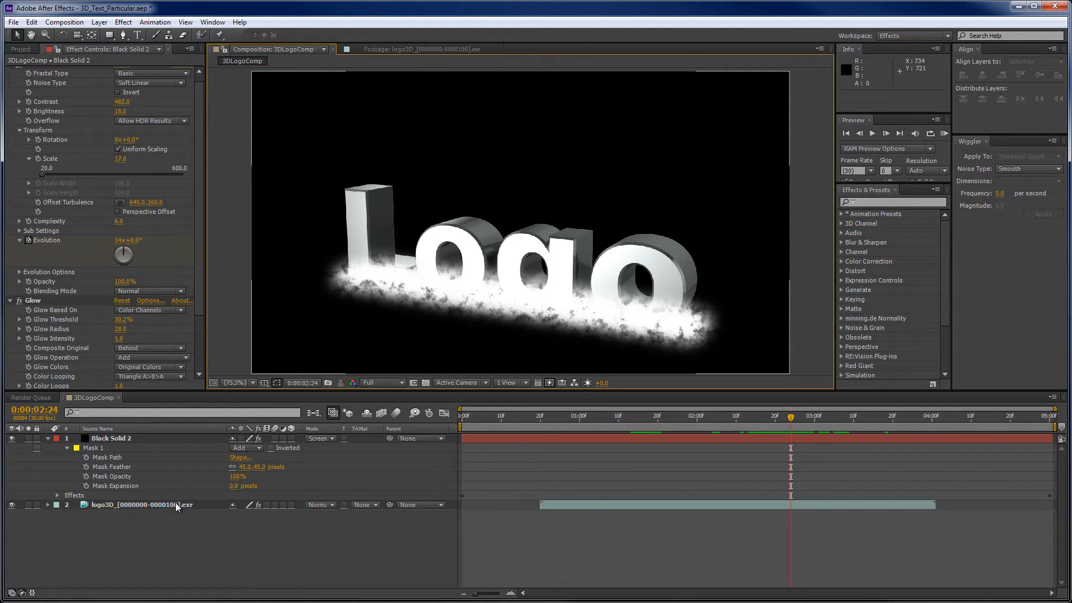
pyautogui.click(166, 504)
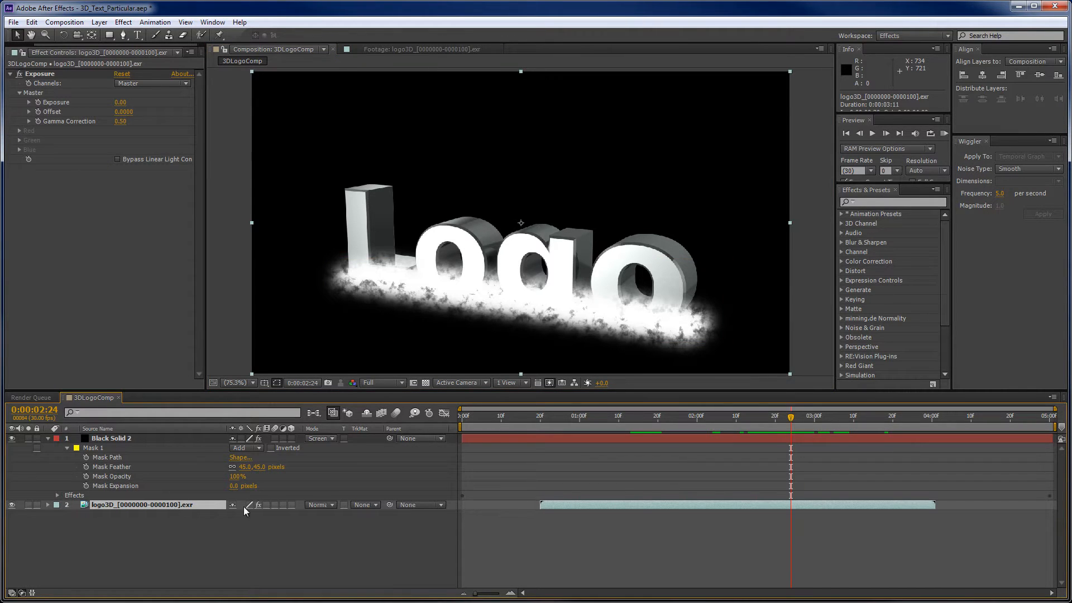
pyautogui.rightClick(661, 505)
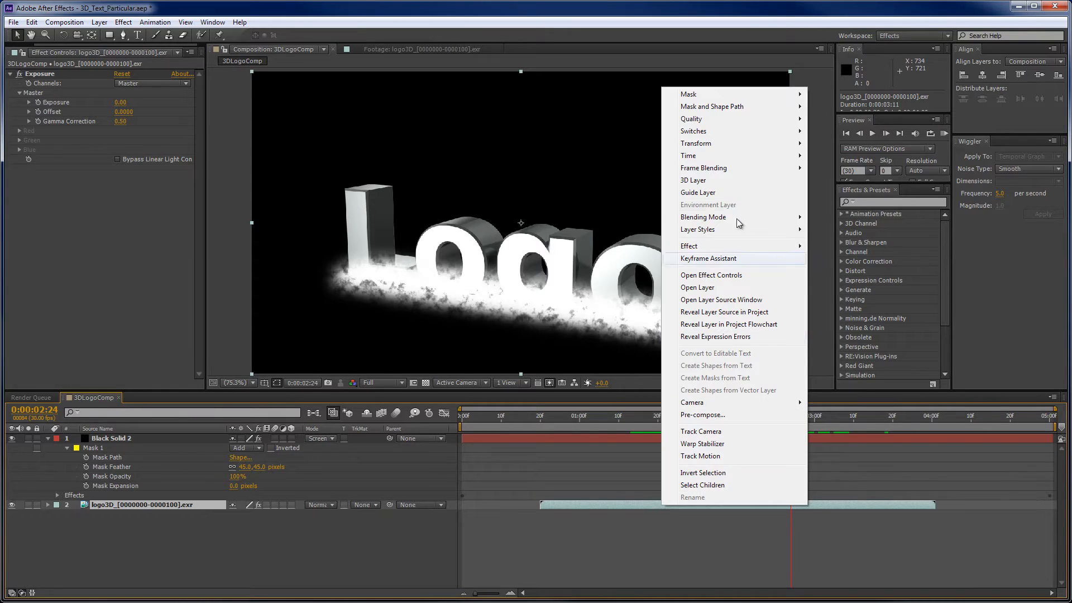
pyautogui.moveTo(729, 156)
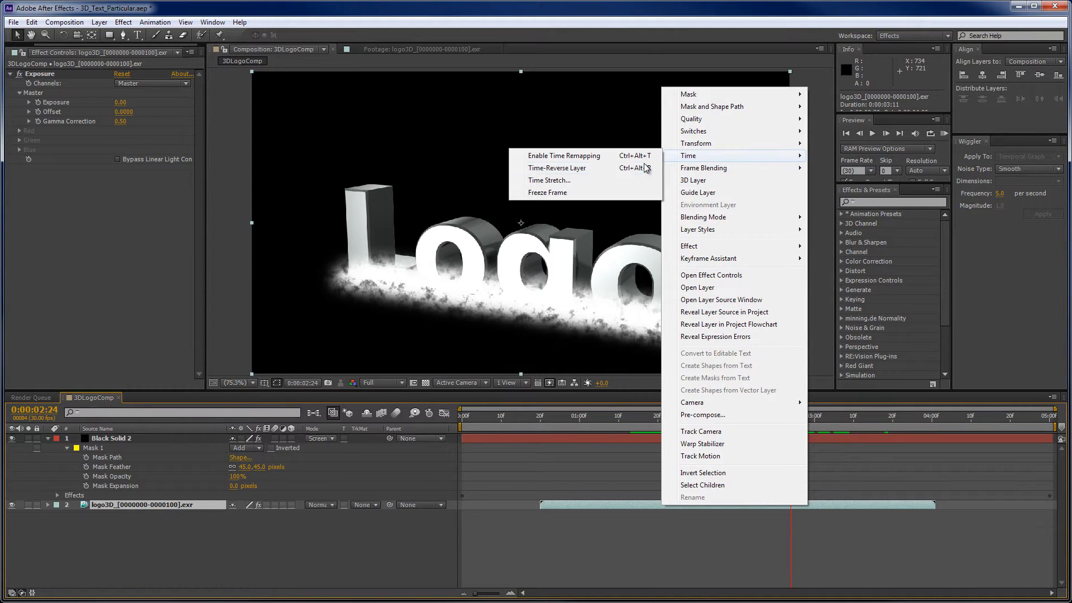
pyautogui.click(596, 158)
pyautogui.moveTo(540, 505); pyautogui.dragTo(463, 512)
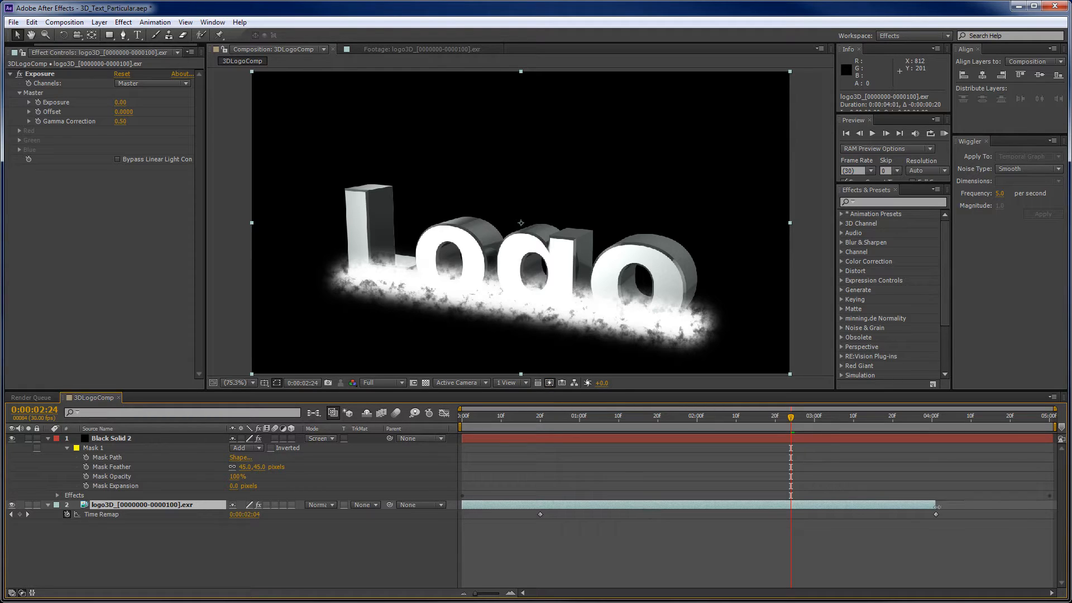
pyautogui.moveTo(937, 506); pyautogui.dragTo(1053, 507)
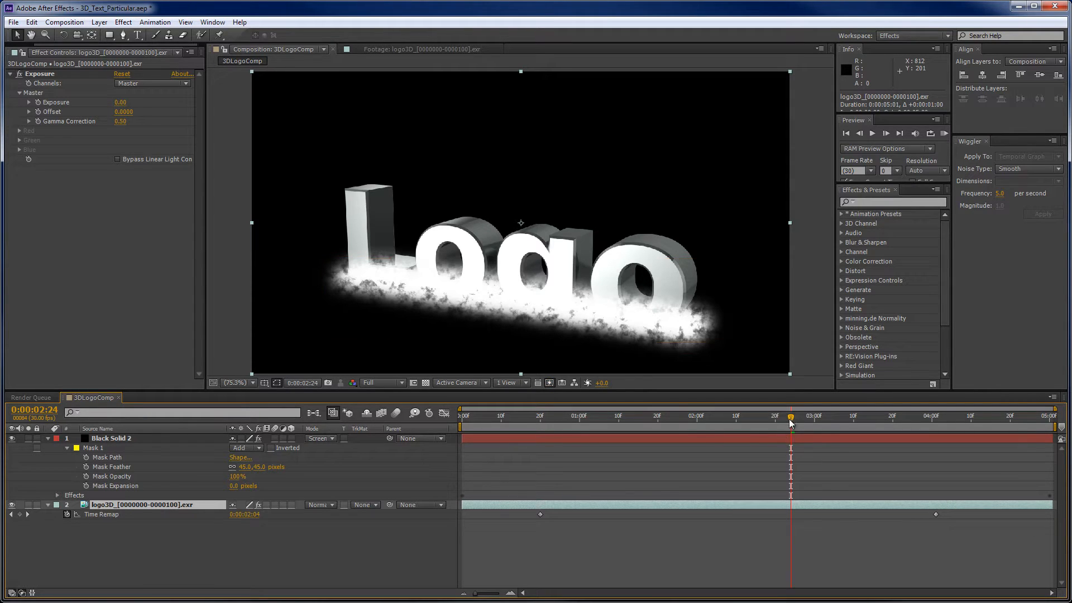
pyautogui.moveTo(791, 422); pyautogui.dragTo(522, 444)
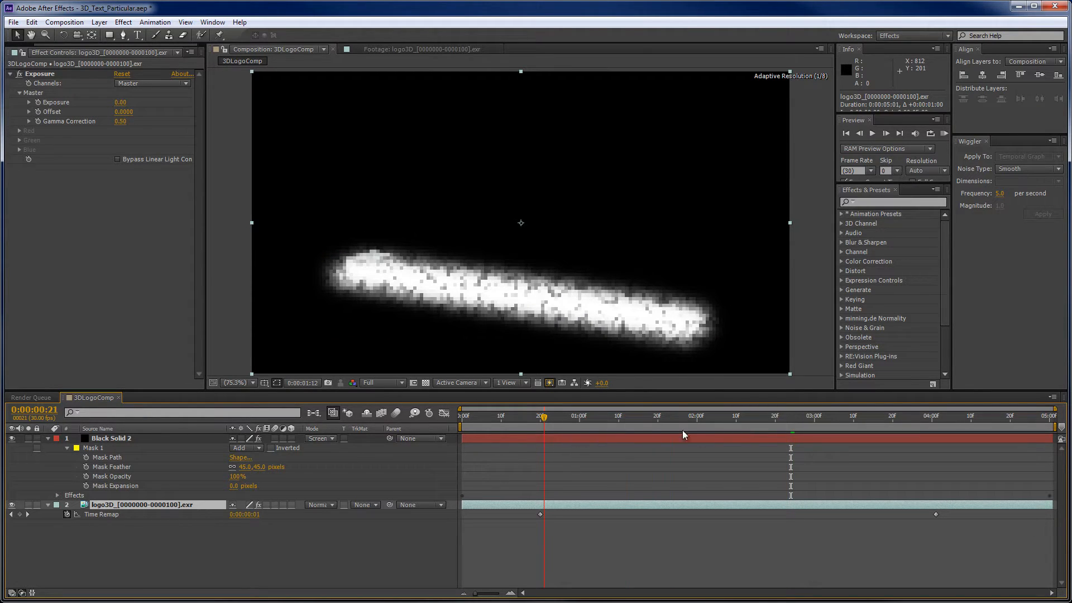
pyautogui.click(782, 417)
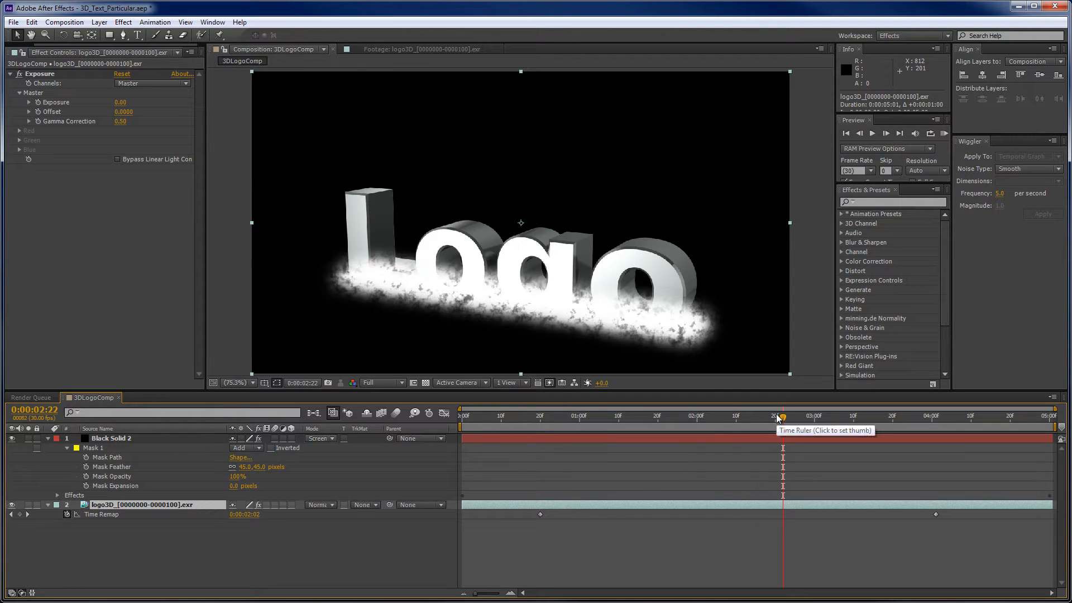
# - Duplicate the time-remapped logo EXR layer and rename the upper copy GlowingLogo
pyautogui.rightClick(158, 507)
pyautogui.press('Escape')
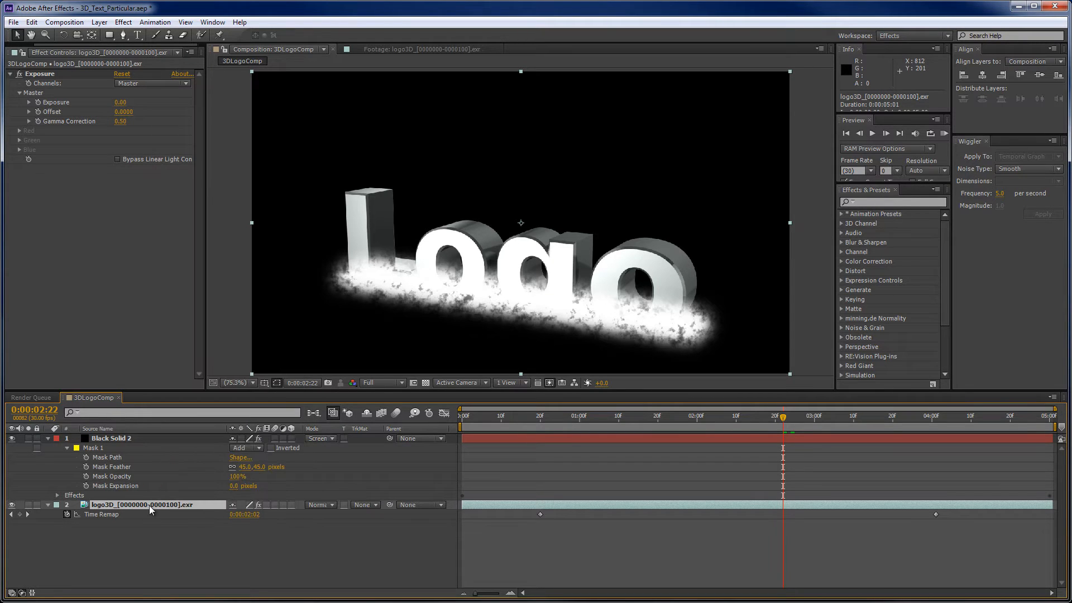
pyautogui.hotkey('ctrl', 'd')
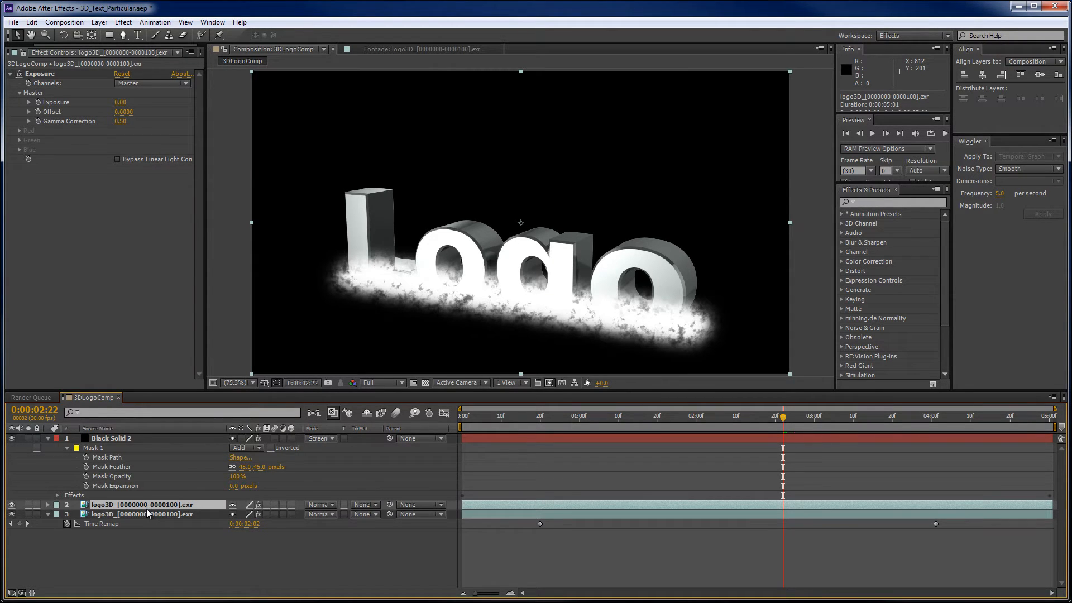
pyautogui.press('Return')
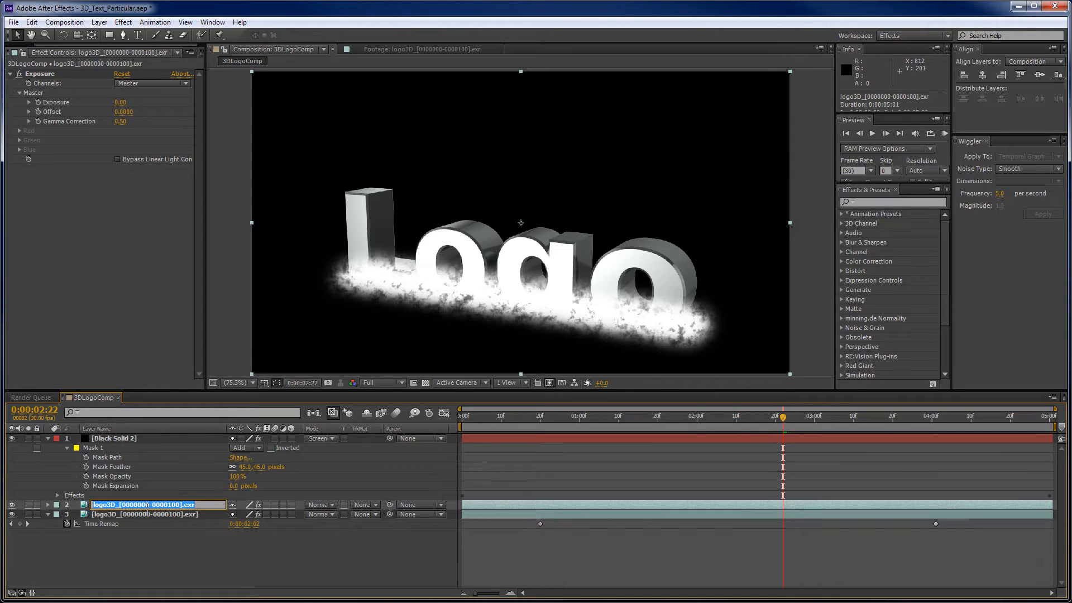
pyautogui.write('GlowingLo')
pyautogui.write('go')
pyautogui.press('Return')
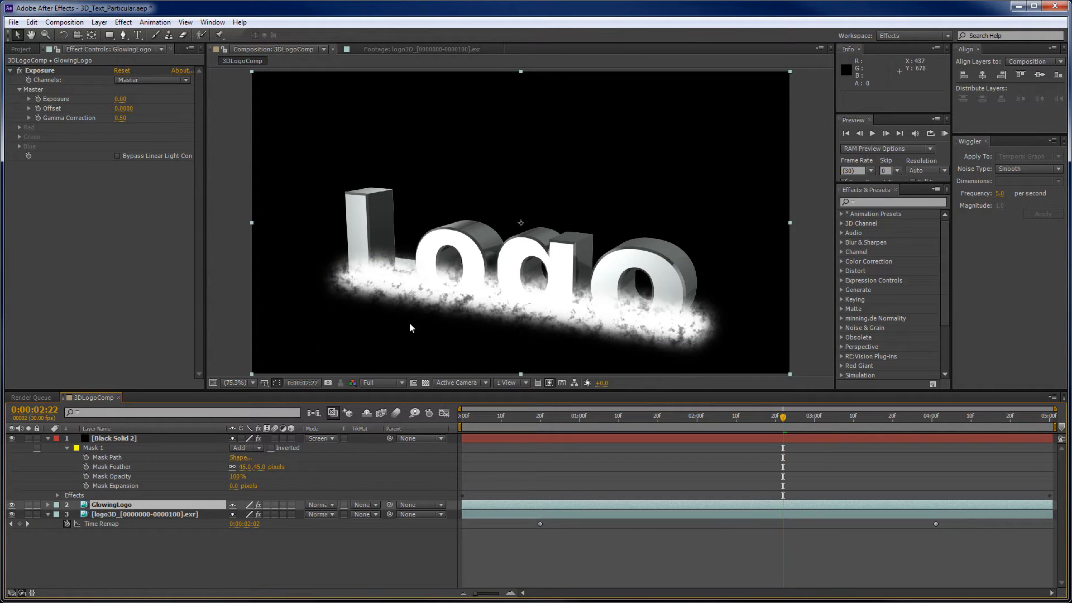
# - Apply the Glow effect to the GlowingLogo layer and roughly raise its Glow Radius and Glow Intensity
pyautogui.rightClick(116, 220)
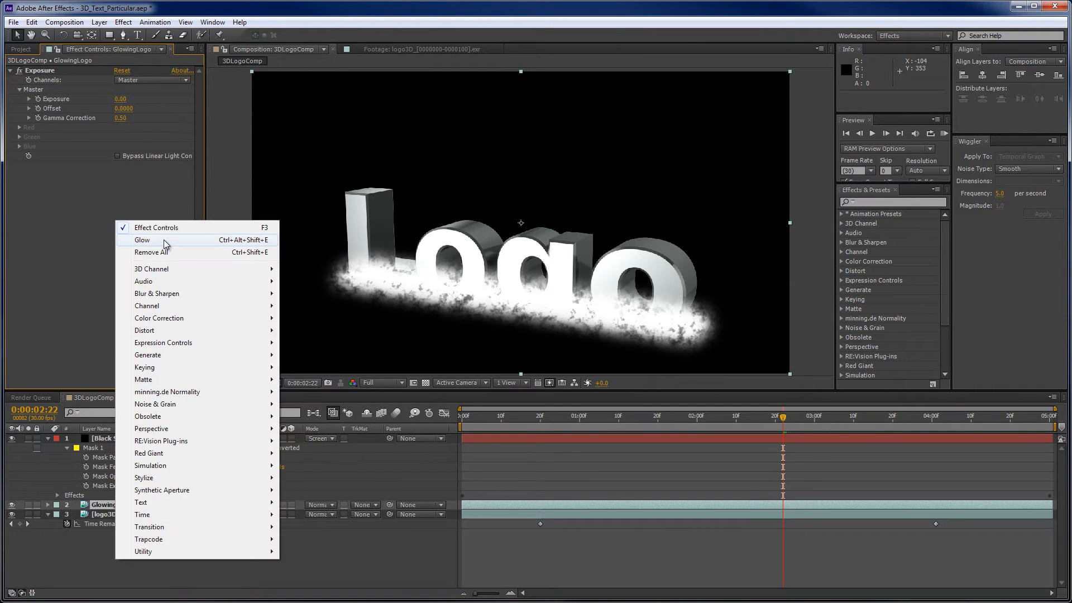
pyautogui.click(163, 240)
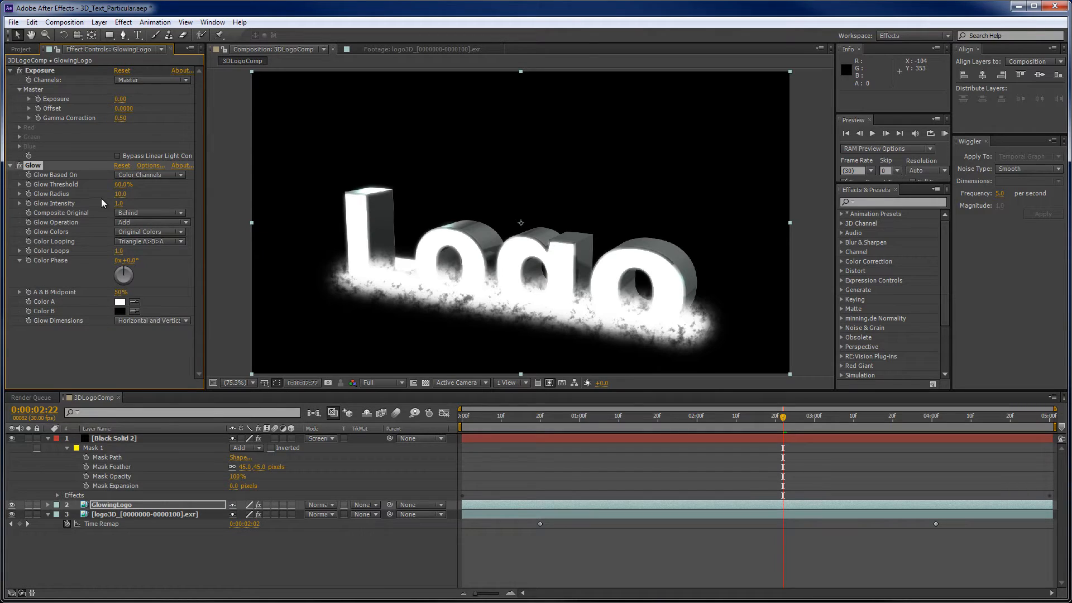
pyautogui.moveTo(118, 204); pyautogui.dragTo(157, 194)
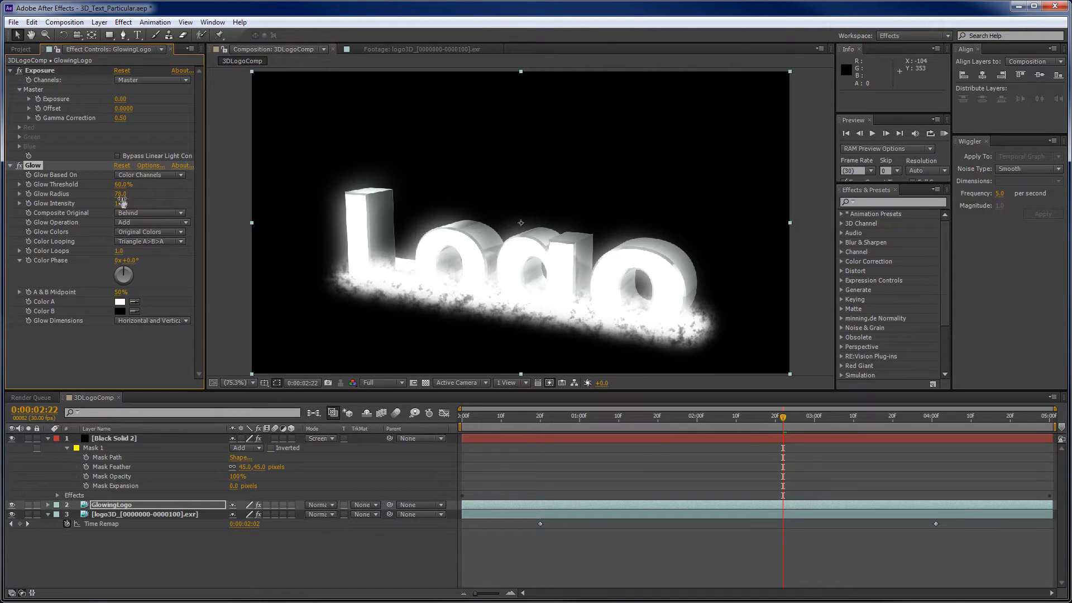
pyautogui.moveTo(120, 197)
pyautogui.mouseDown()
pyautogui.moveTo(140, 192)
pyautogui.moveTo(120, 194)
pyautogui.mouseUp()
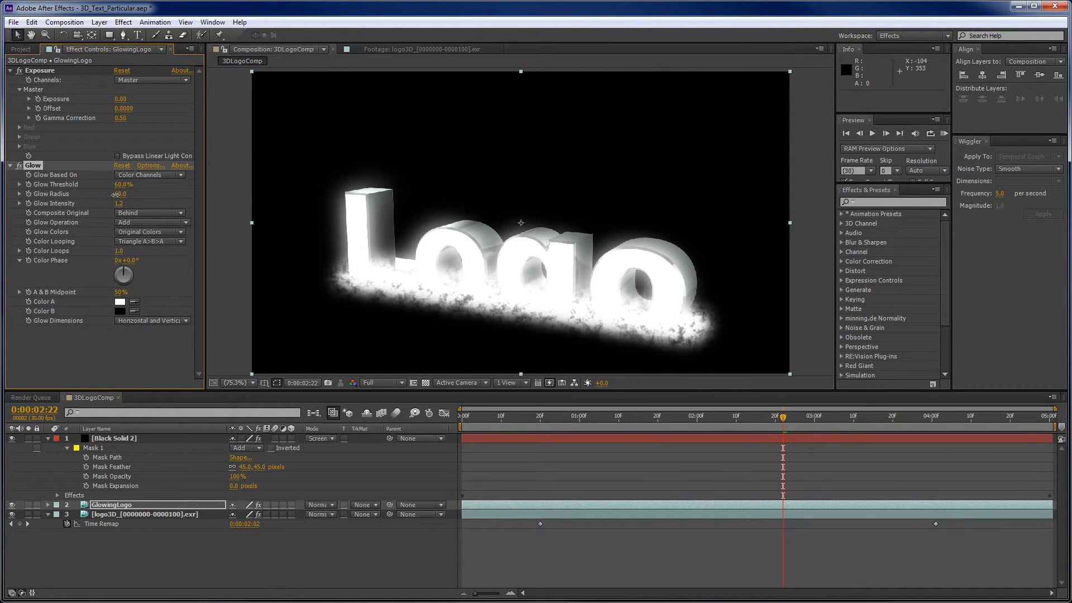
# - Try a Glow Radius of 560 on GlowingLogo, replace it with 50, and set the Glow Intensity to 1
pyautogui.click(119, 194)
pyautogui.write('560')
pyautogui.press('Return')
pyautogui.click(120, 195)
pyautogui.write('5')
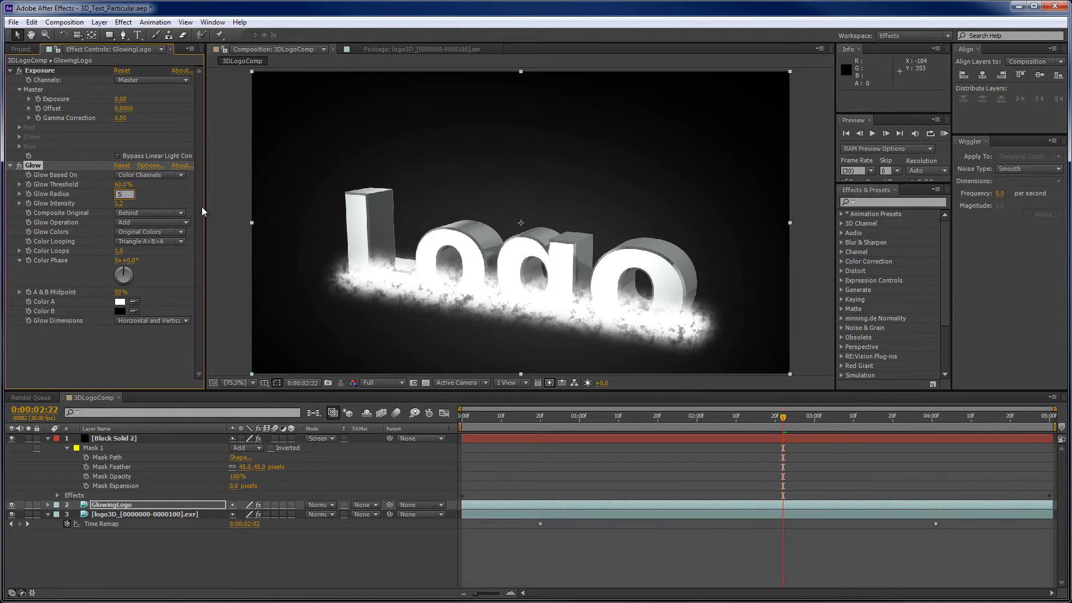
pyautogui.write('0')
pyautogui.press('Return')
pyautogui.click(125, 203)
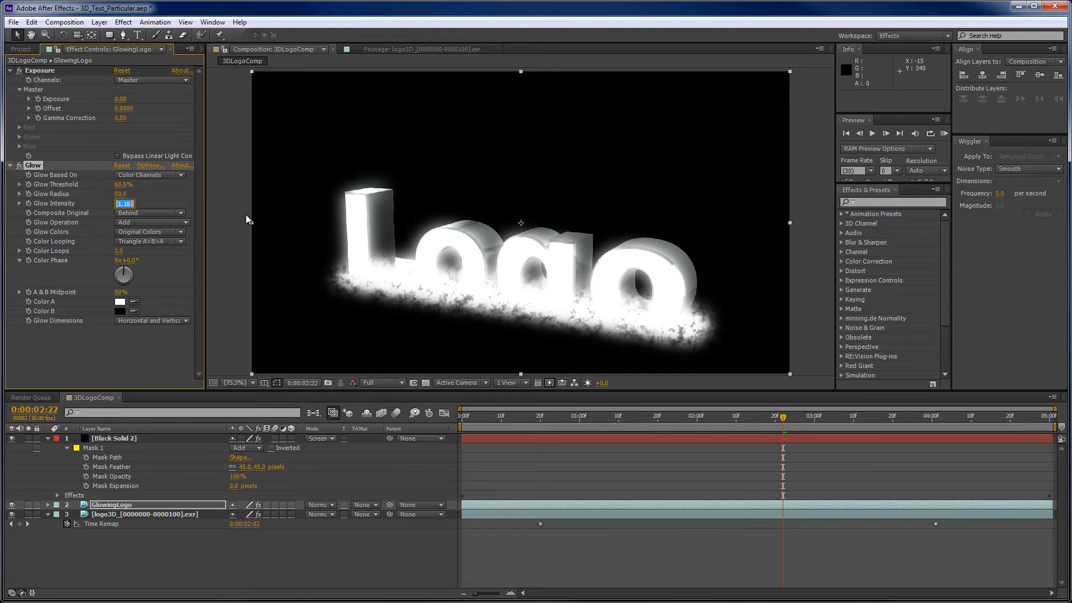
pyautogui.write('1')
pyautogui.press('Return')
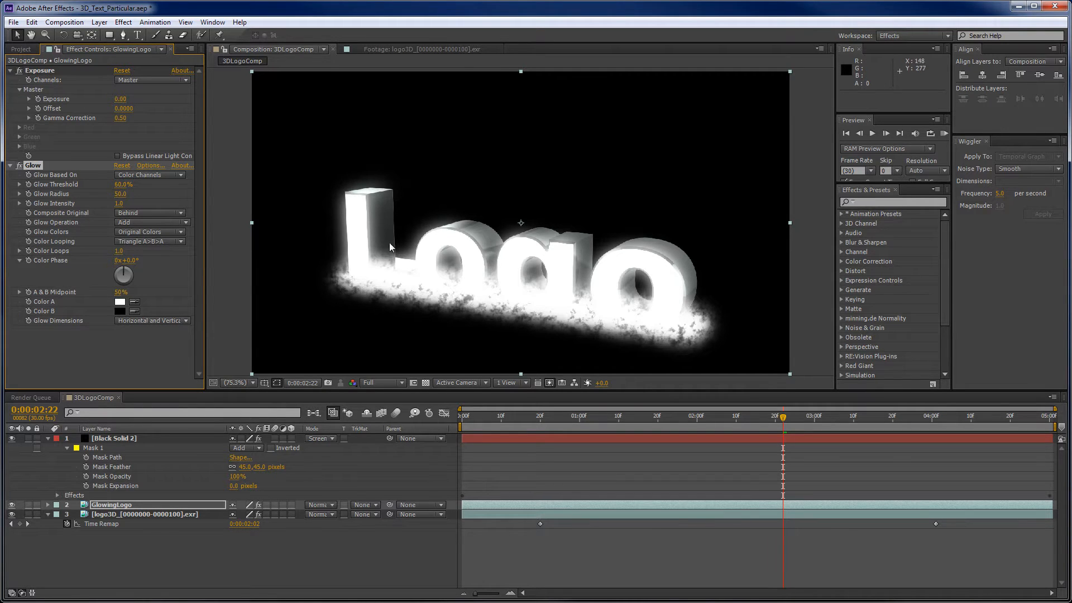
# - Draw a closed four-point Pen mask on GlowingLogo, with an arched upper edge across the letters and its lower corners below the frame
pyautogui.scroll(-3, 413, 323)
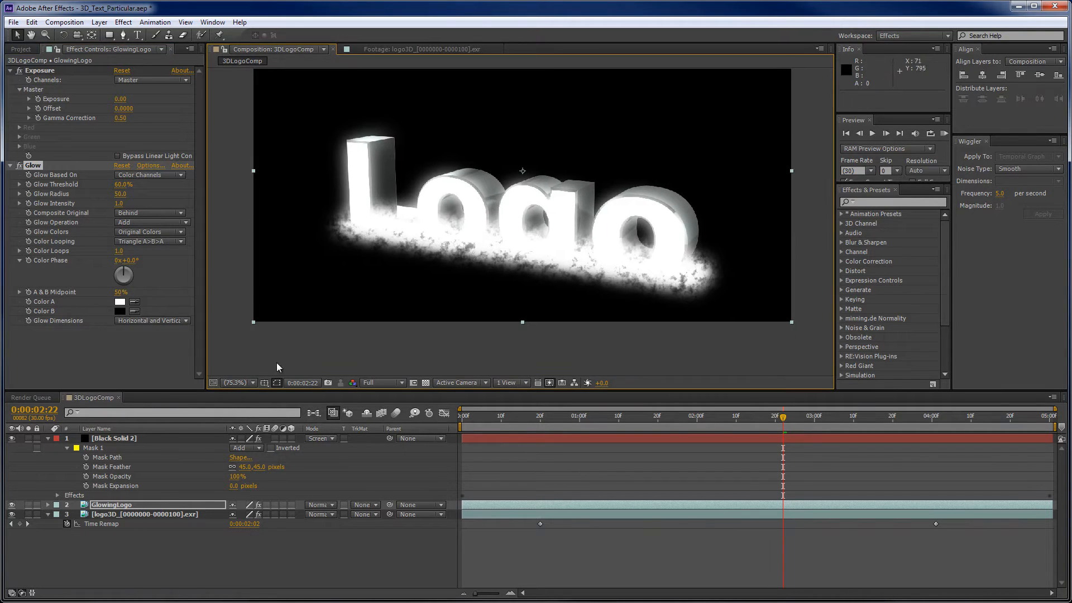
pyautogui.click(263, 381)
pyautogui.click(253, 381)
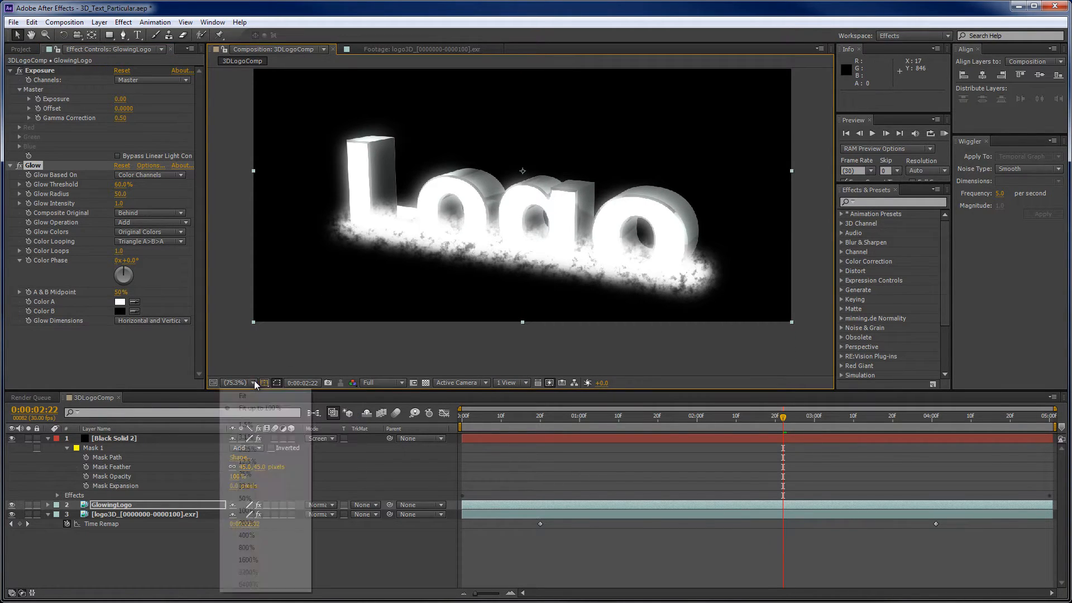
pyautogui.click(260, 499)
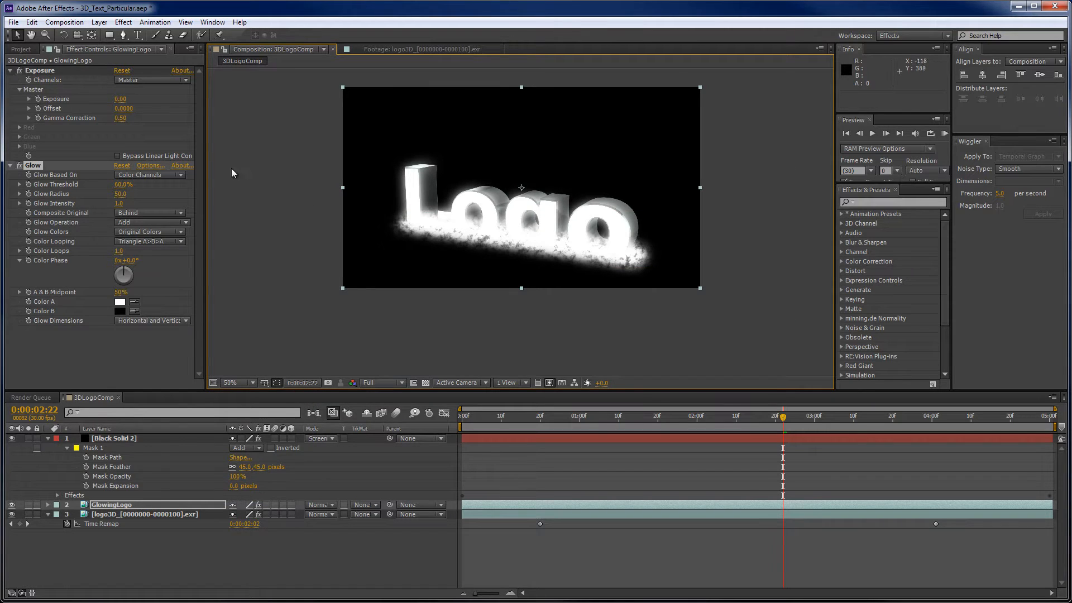
pyautogui.click(124, 35)
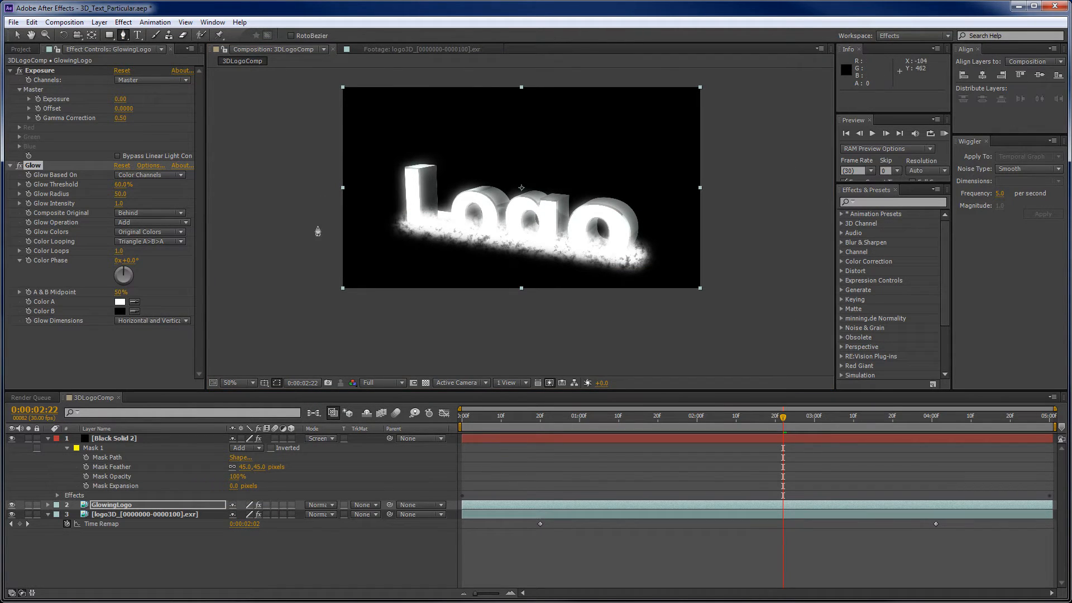
pyautogui.moveTo(318, 250); pyautogui.dragTo(317, 191)
pyautogui.moveTo(730, 250); pyautogui.dragTo(728, 324)
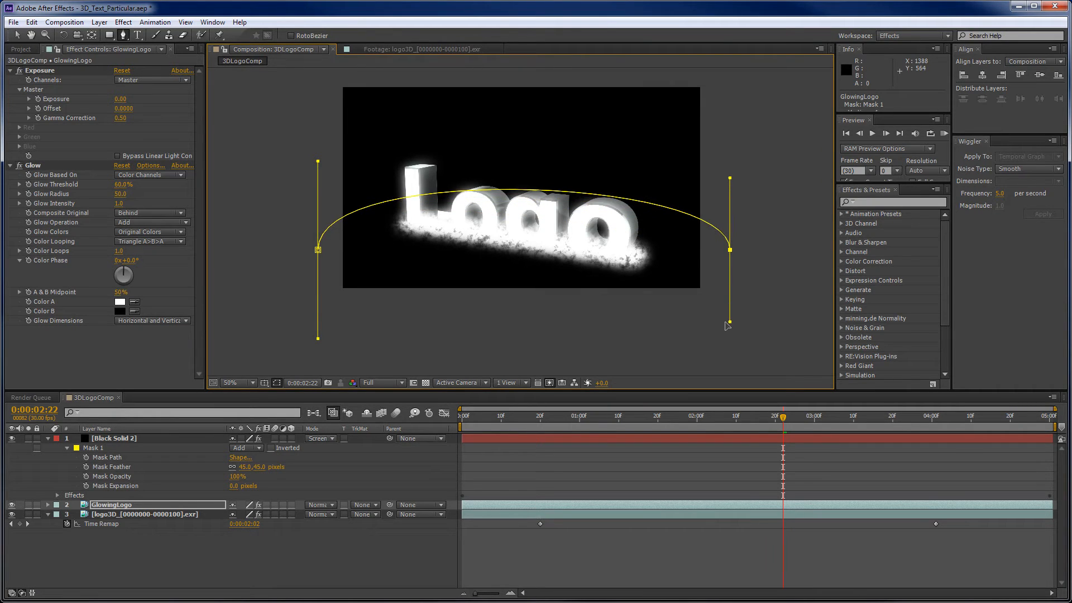
pyautogui.click(730, 353)
pyautogui.click(318, 353)
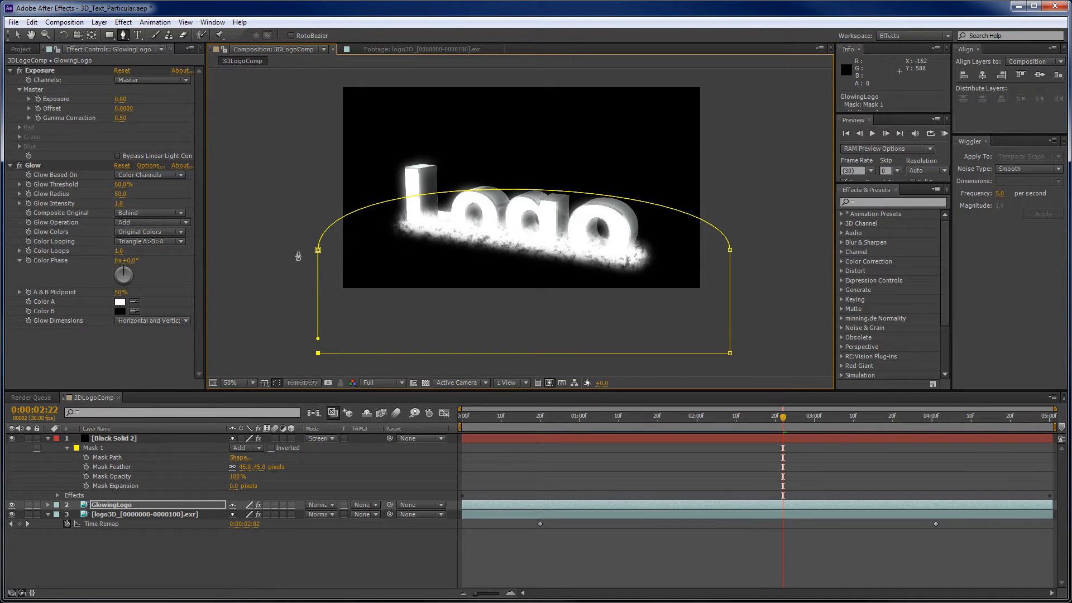
pyautogui.click(318, 250)
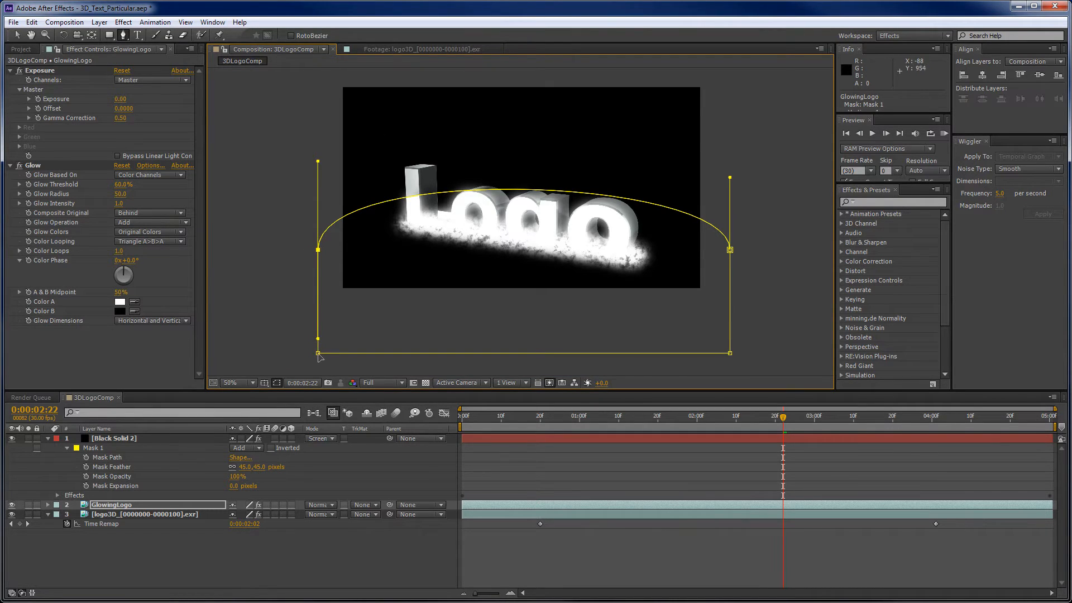
# - Lower the two upper vertices of the GlowingLogo mask so the arch crosses the lower part of the letters, and deselect the layer
pyautogui.moveTo(318, 353); pyautogui.dragTo(342, 354)
pyautogui.hotkey('ctrl', 'z')
pyautogui.click(17, 35)
pyautogui.moveTo(303, 246)
pyautogui.mouseDown()
pyautogui.moveTo(329, 267)
pyautogui.moveTo(313, 262)
pyautogui.mouseUp()
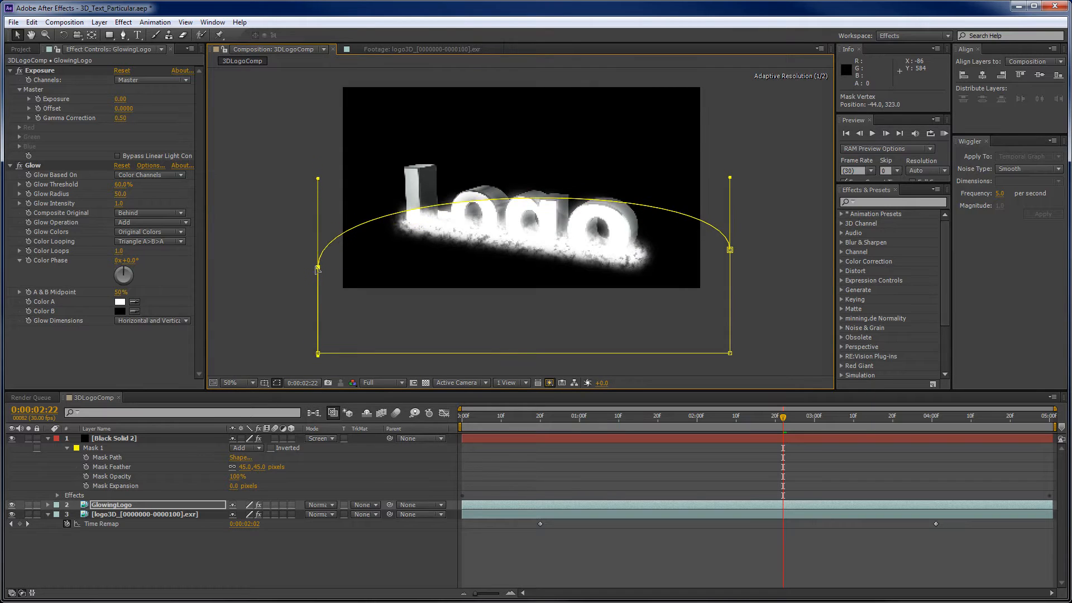
pyautogui.moveTo(731, 251); pyautogui.dragTo(731, 296)
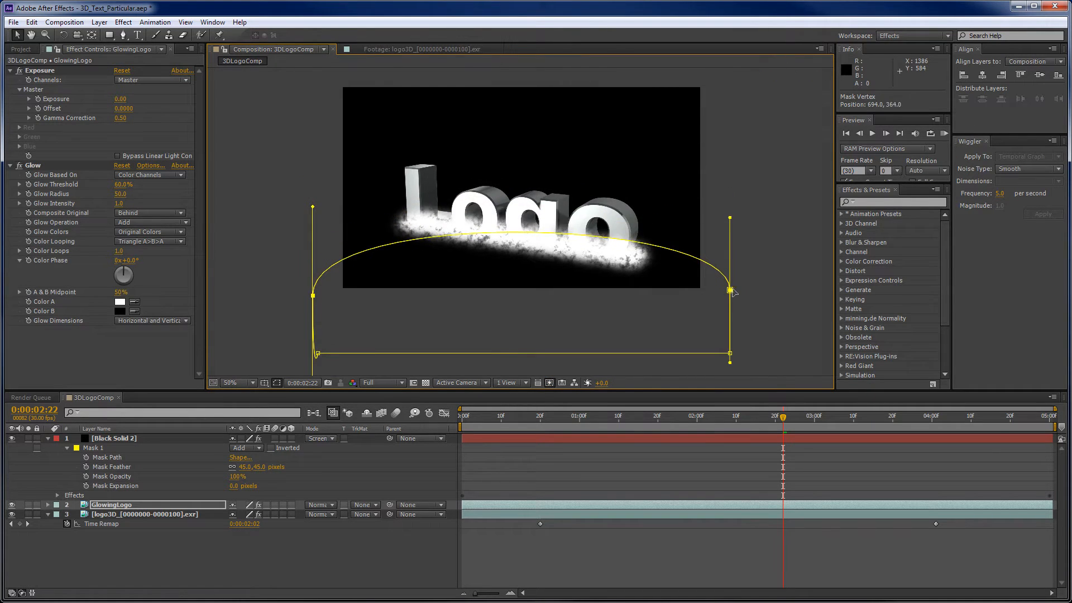
pyautogui.press('.')
pyautogui.press(',')
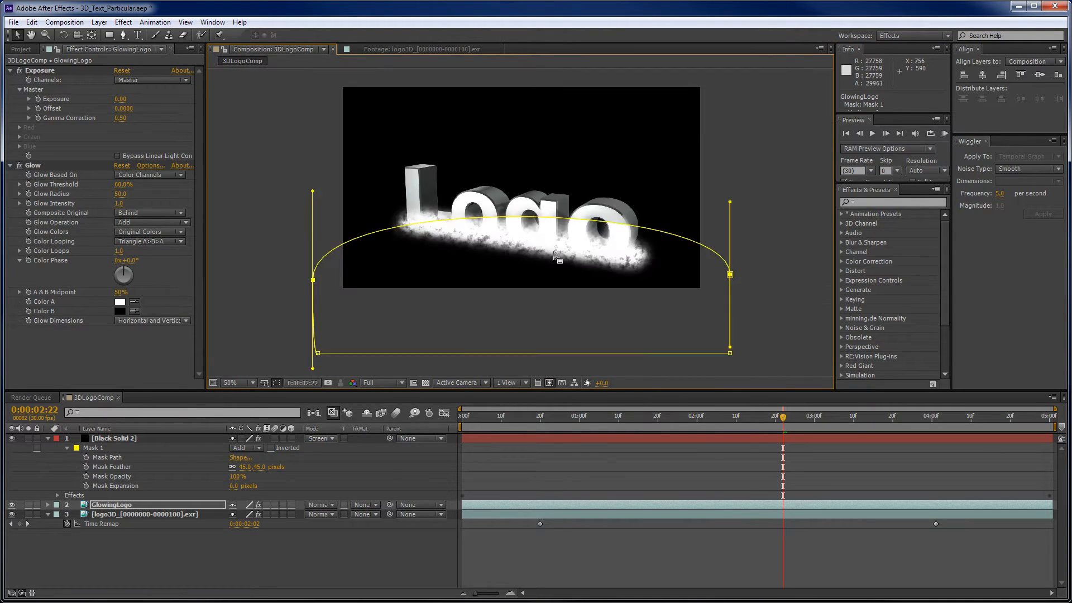
pyautogui.click(280, 234)
pyautogui.press('.')
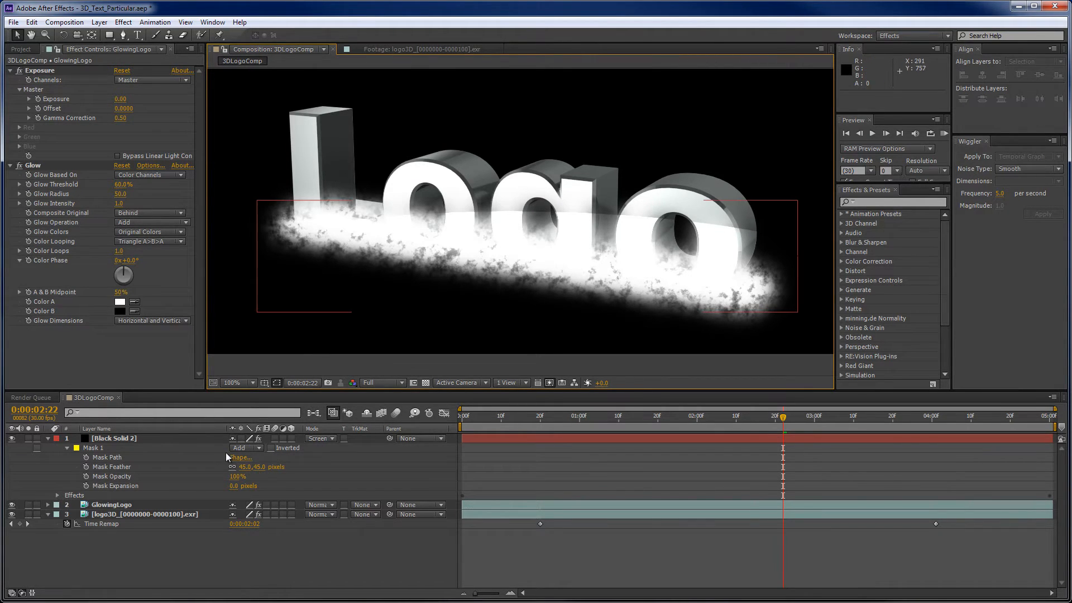
# - Unlink the GlowingLogo mask's feather dimensions and set the vertical Mask Feather to 80 pixels, keeping the horizontal one at 0
pyautogui.click(48, 504)
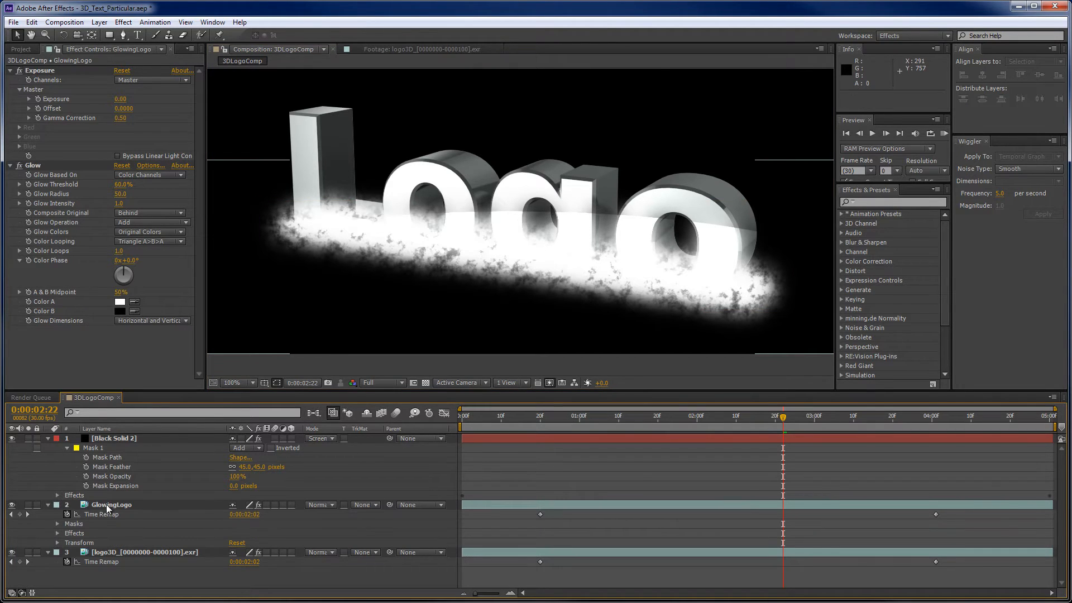
pyautogui.click(58, 523)
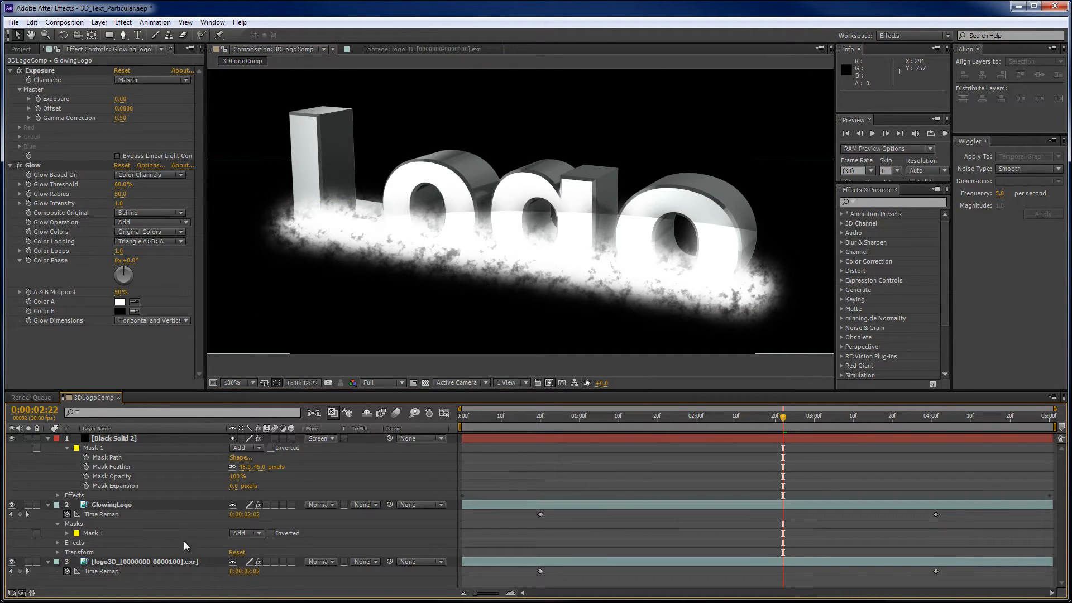
pyautogui.click(67, 534)
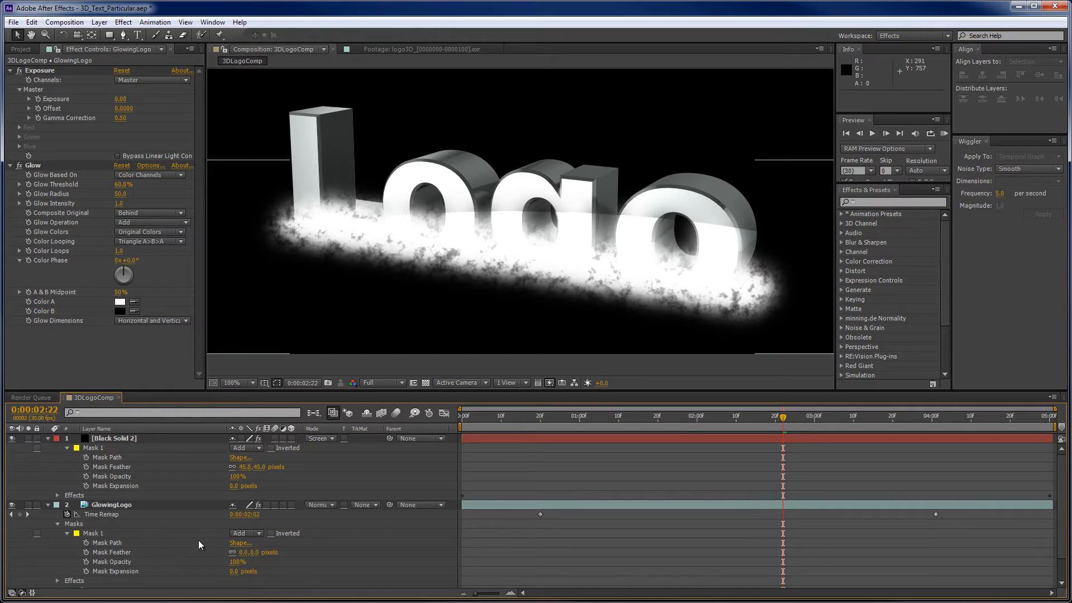
pyautogui.click(232, 551)
pyautogui.moveTo(255, 556)
pyautogui.mouseDown()
pyautogui.moveTo(274, 554)
pyautogui.moveTo(246, 555)
pyautogui.moveTo(265, 552)
pyautogui.mouseUp()
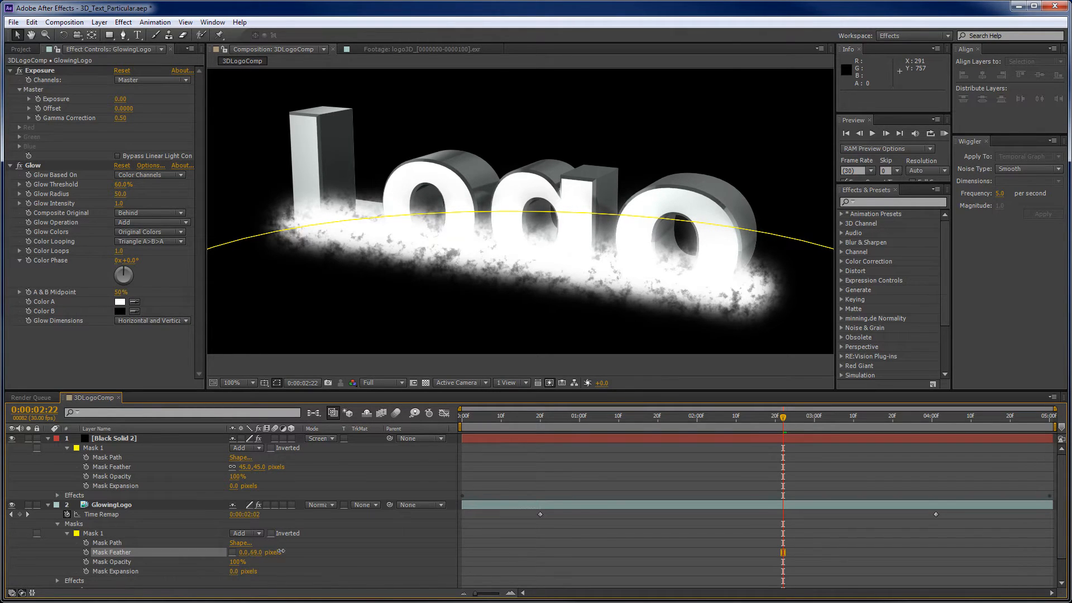
pyautogui.click(286, 550)
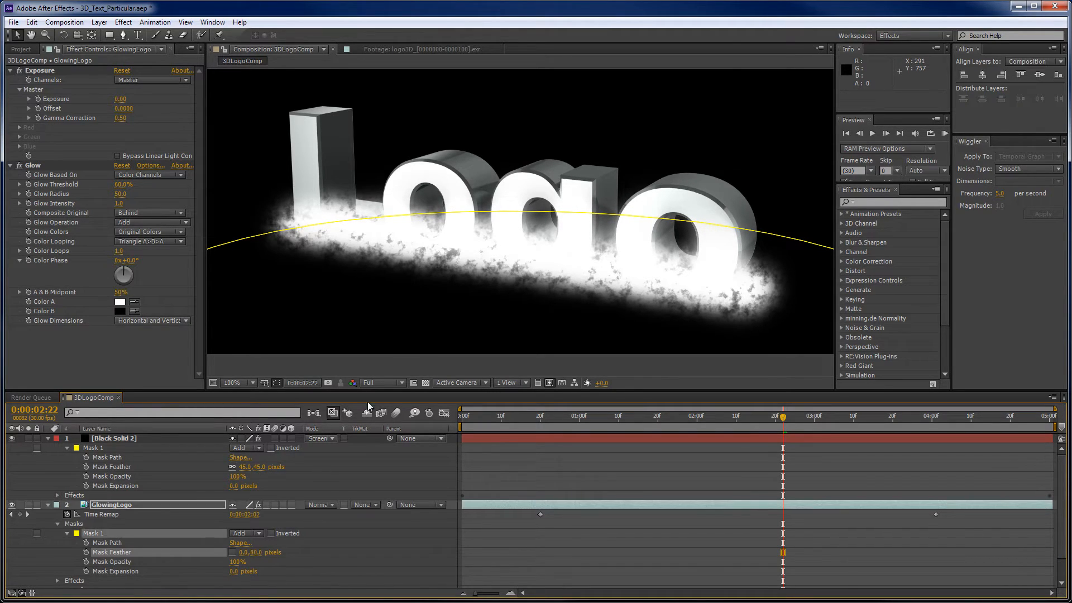
# - Raise the left upper vertex of the GlowingLogo mask and lower the right one so the arch slopes with the logo's base
pyautogui.scroll(-2, 455, 254)
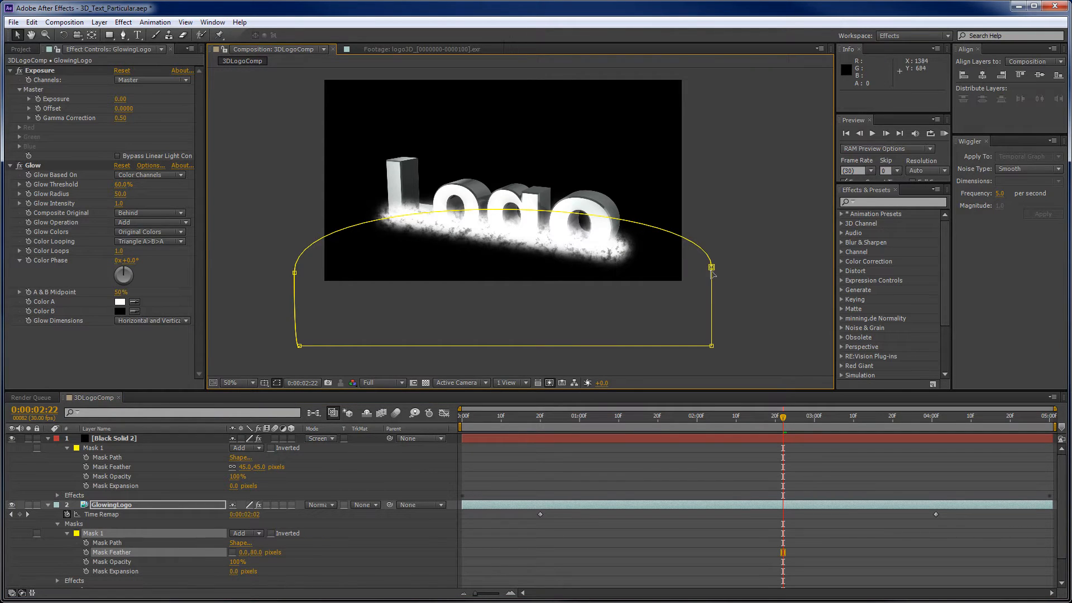
pyautogui.moveTo(712, 268); pyautogui.dragTo(715, 284)
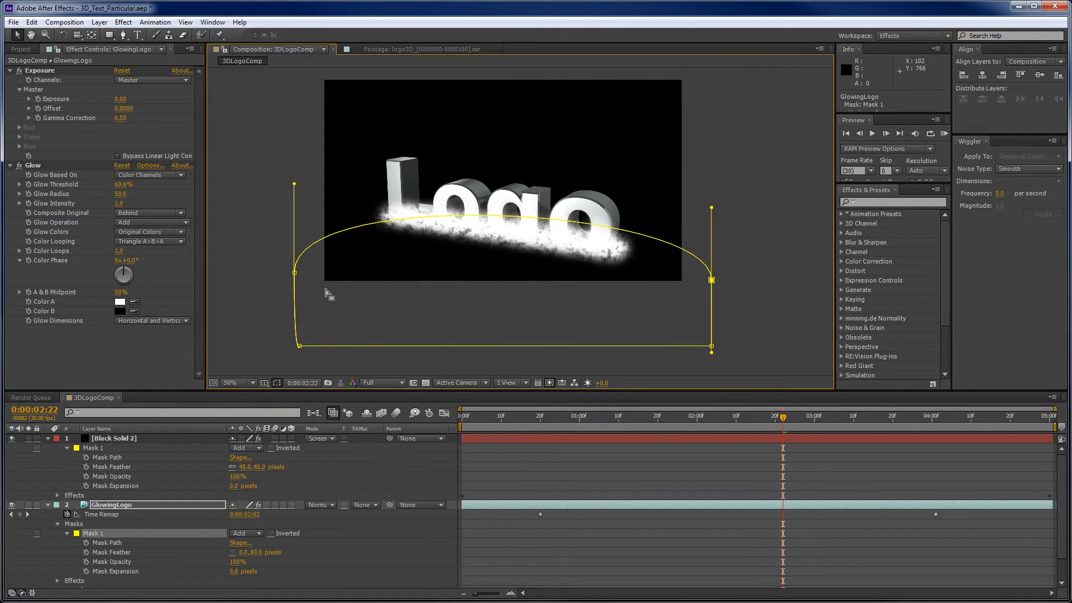
pyautogui.keyDown('shift'); pyautogui.click(295, 273); pyautogui.keyUp('shift')
pyautogui.moveTo(294, 272); pyautogui.dragTo(294, 243)
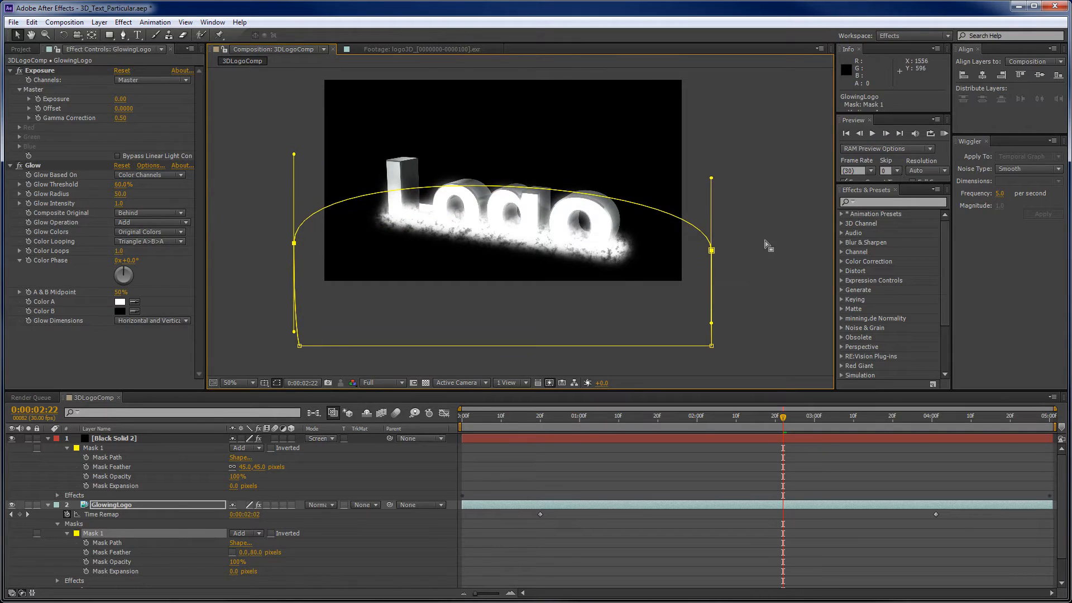
pyautogui.moveTo(782, 222); pyautogui.dragTo(714, 296)
pyautogui.moveTo(713, 224); pyautogui.dragTo(711, 225)
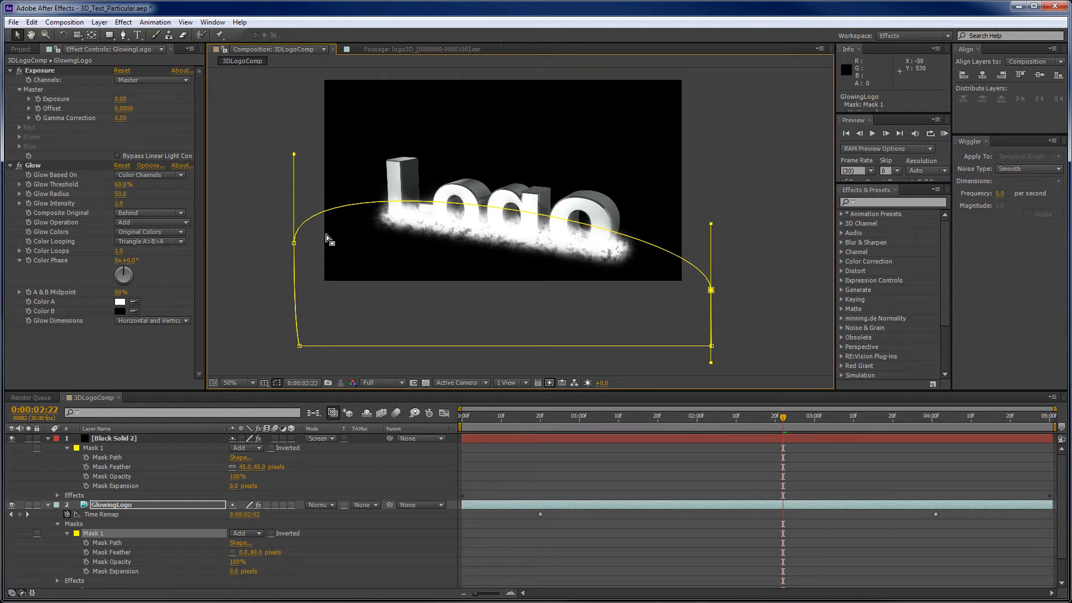
# - Flatten the mask's upper curve by angling both vertices' handles inward and repositioning the vertices to follow the logo's slanted base
pyautogui.moveTo(295, 157); pyautogui.dragTo(362, 242)
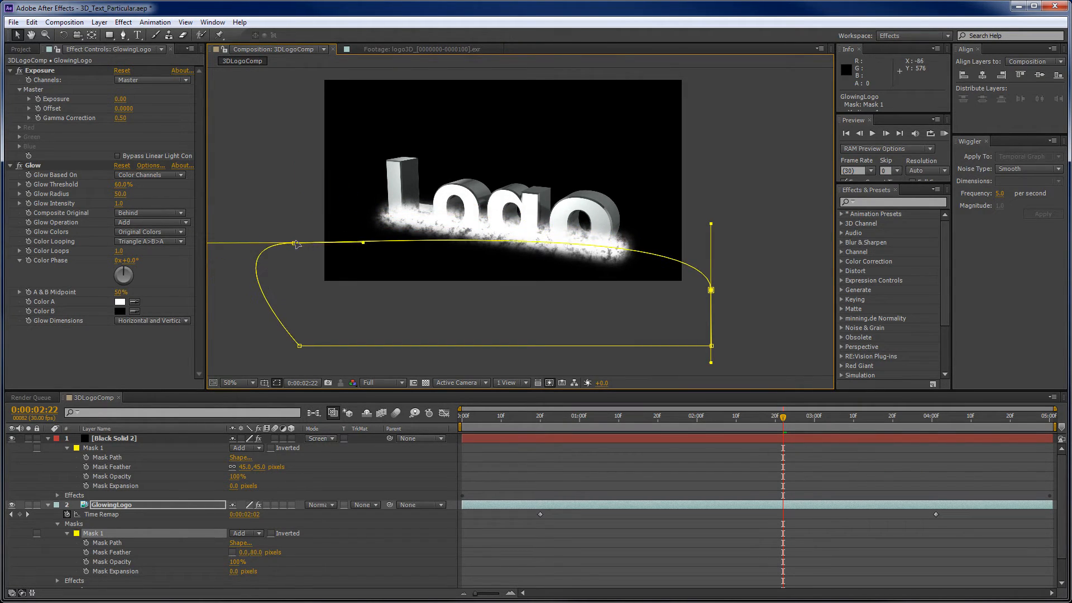
pyautogui.moveTo(295, 242); pyautogui.dragTo(291, 196)
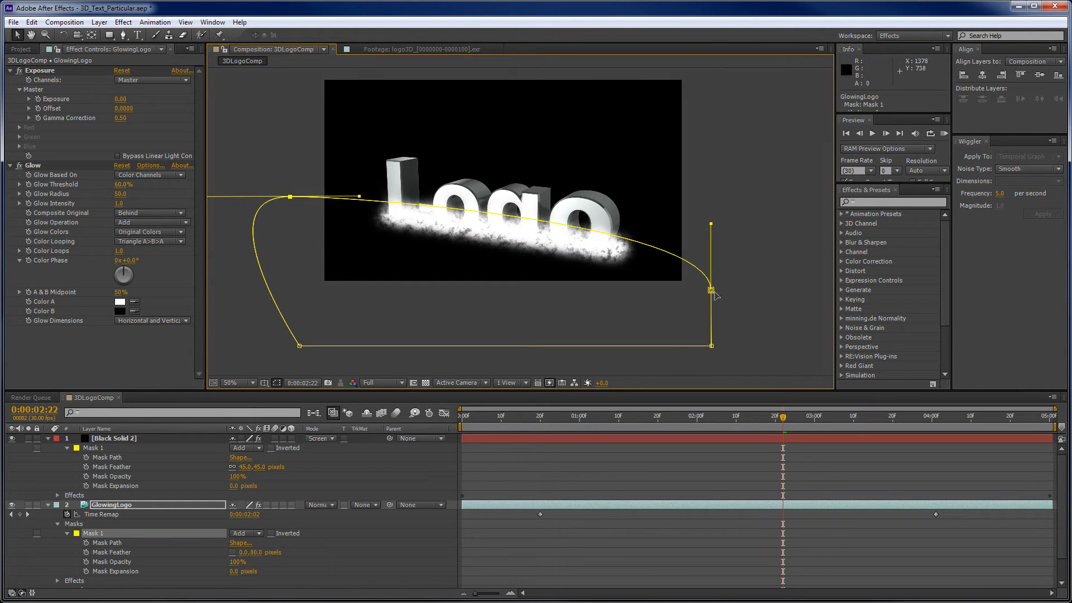
pyautogui.moveTo(711, 224); pyautogui.dragTo(649, 250)
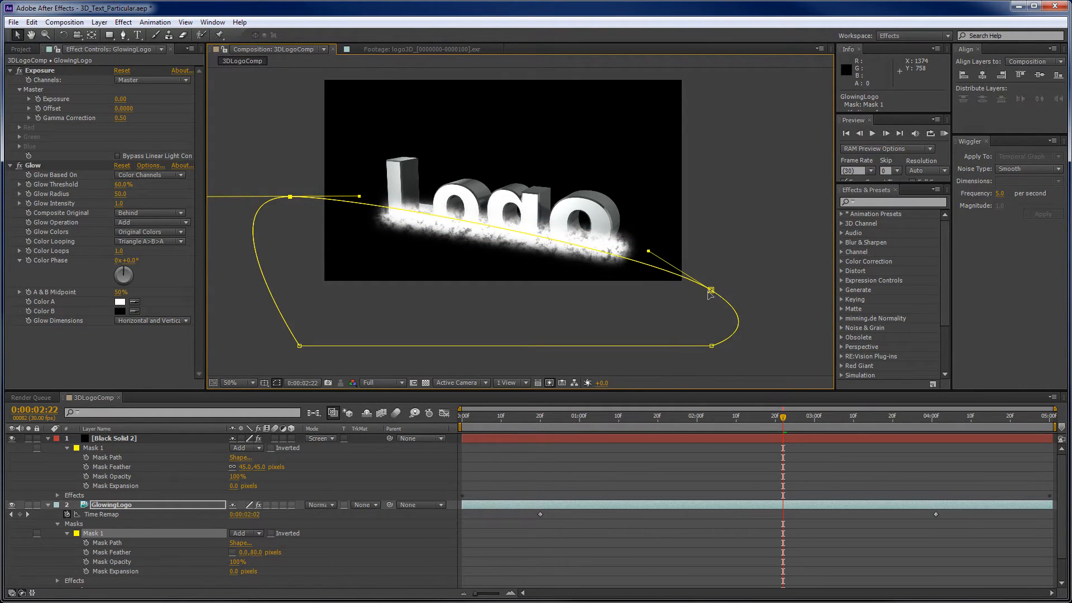
pyautogui.moveTo(711, 290); pyautogui.dragTo(720, 271)
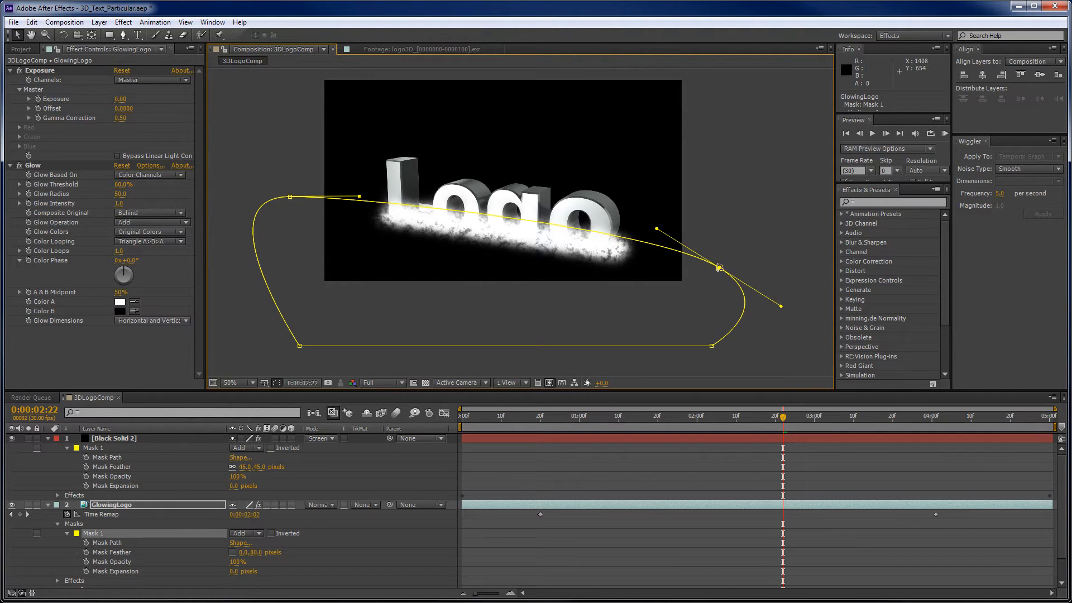
pyautogui.moveTo(720, 269); pyautogui.dragTo(720, 272)
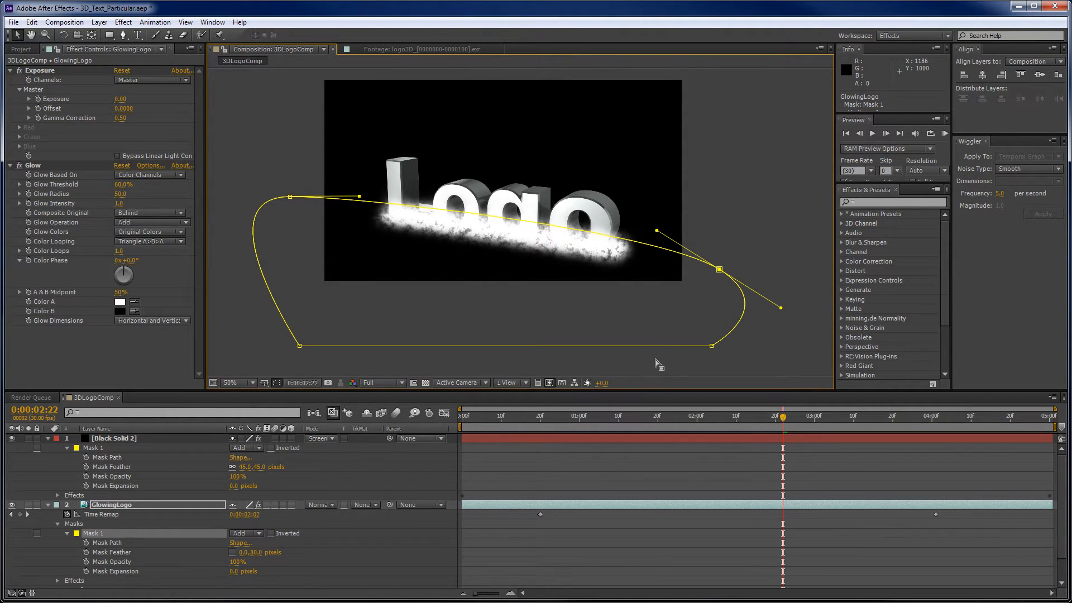
pyautogui.click(761, 342)
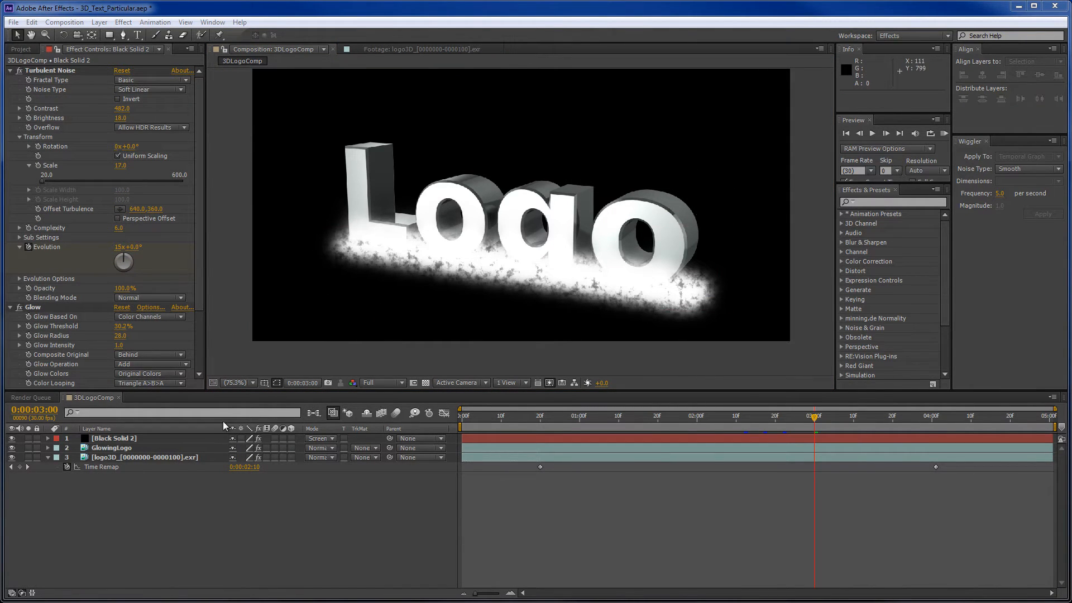
# - Rename the turbulent noise solid layer PlasmaField
pyautogui.click(146, 440)
pyautogui.press('Return')
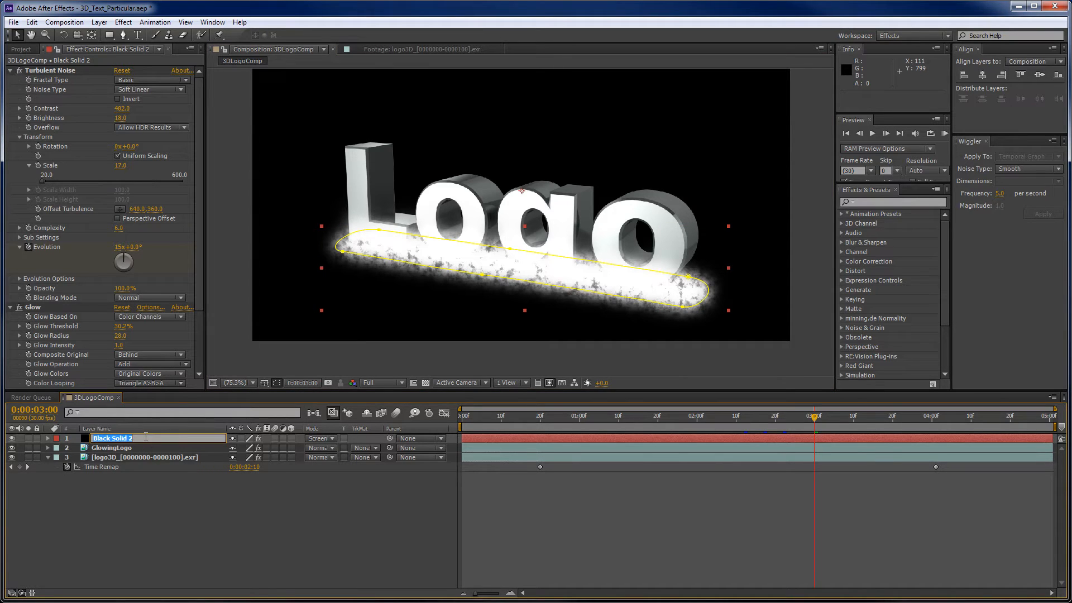
pyautogui.write('PlasmaField')
pyautogui.press('Return')
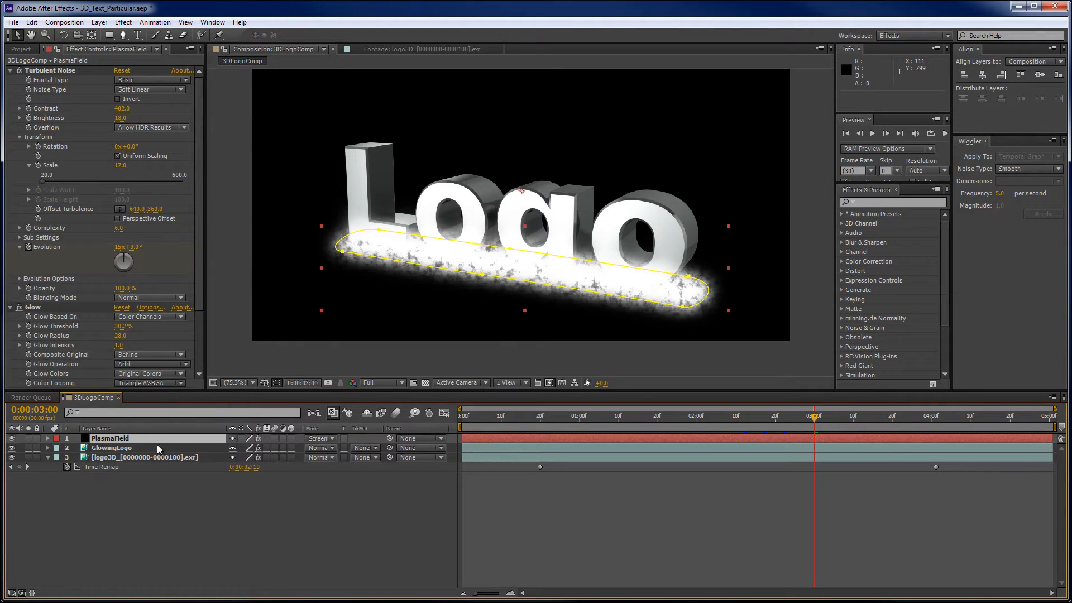
# - Add Black Solid 1 beneath all other layers in 3DLogoComp and rename the new layer Particles
pyautogui.click(158, 449)
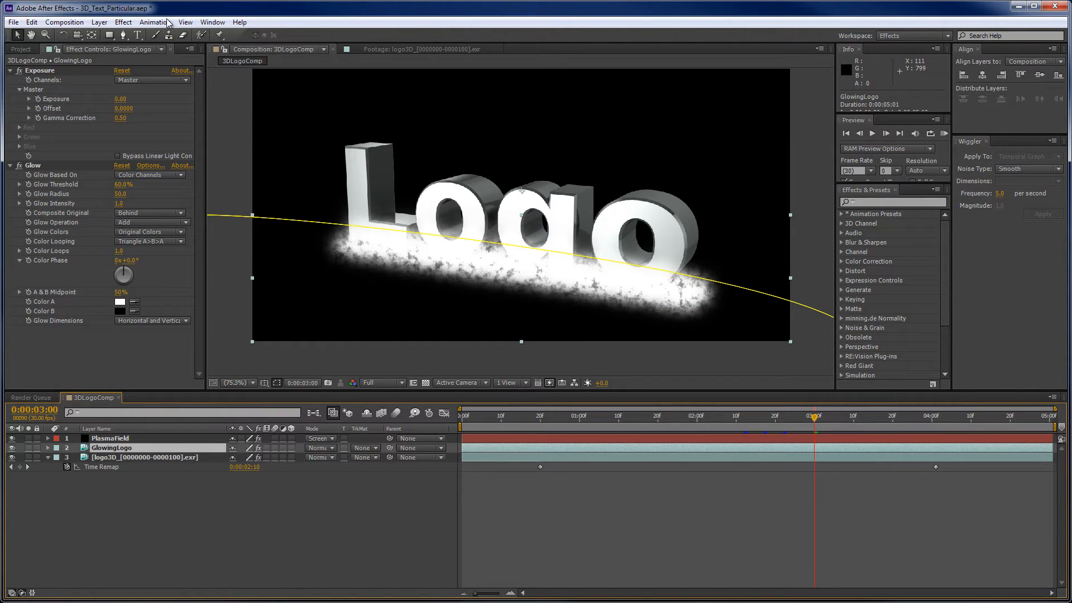
pyautogui.click(31, 50)
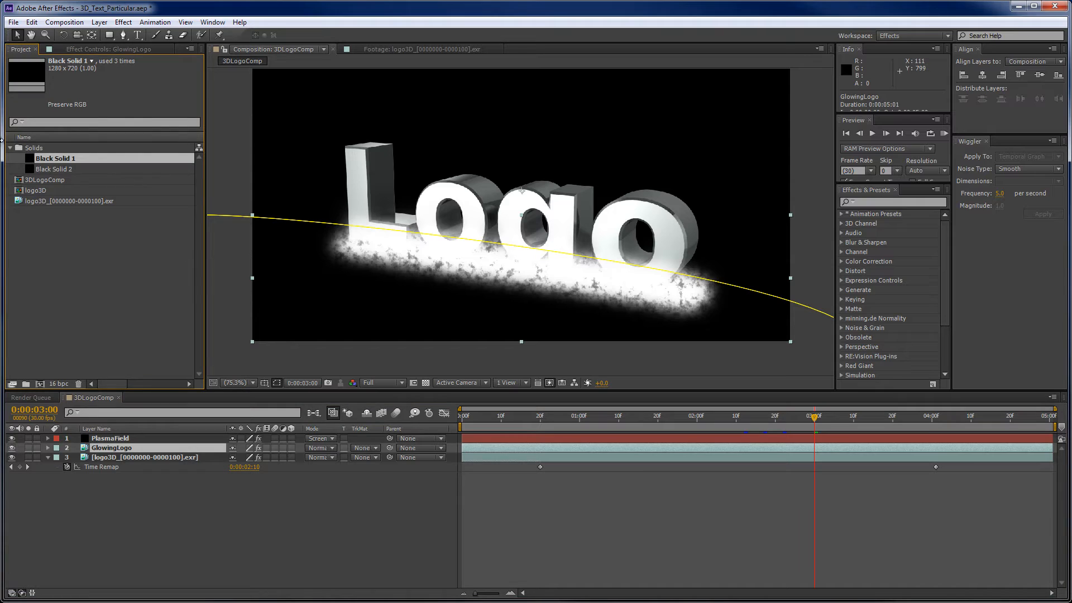
pyautogui.moveTo(69, 156); pyautogui.dragTo(139, 482)
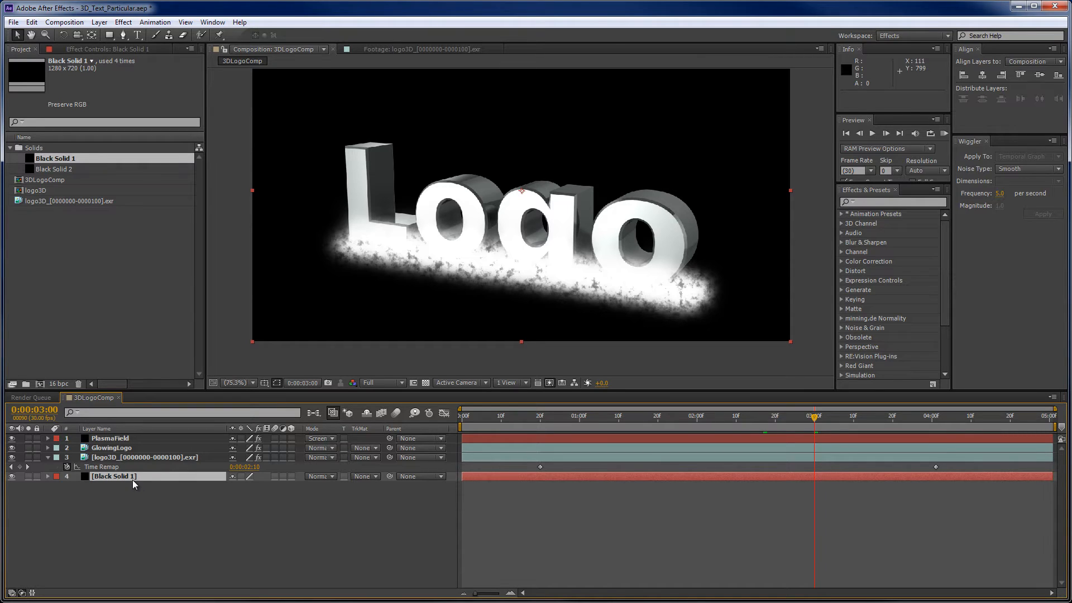
pyautogui.press('Return')
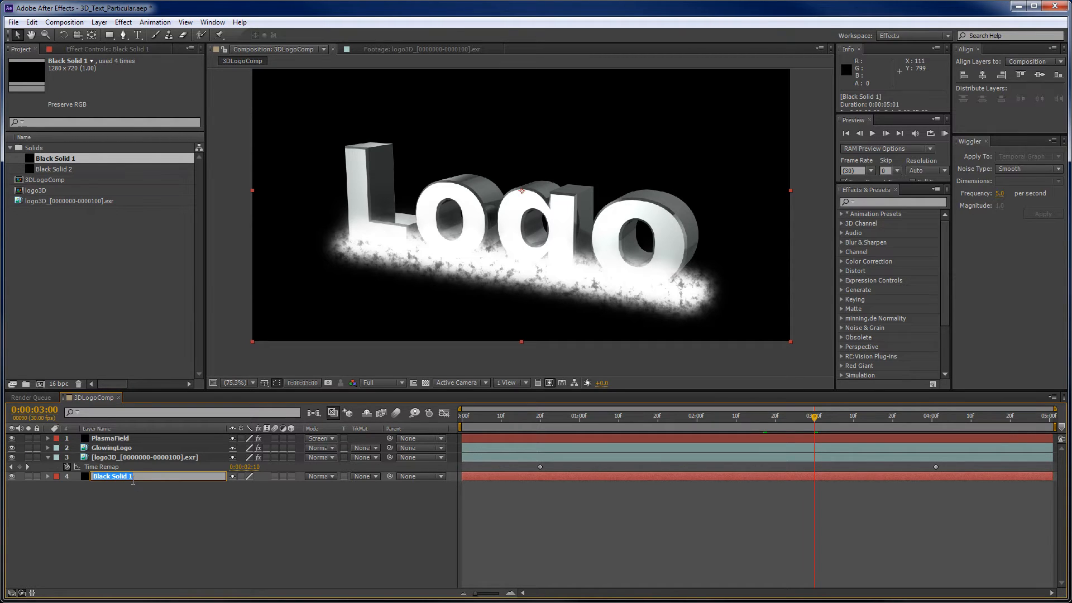
pyautogui.write('Particles')
pyautogui.press('Return')
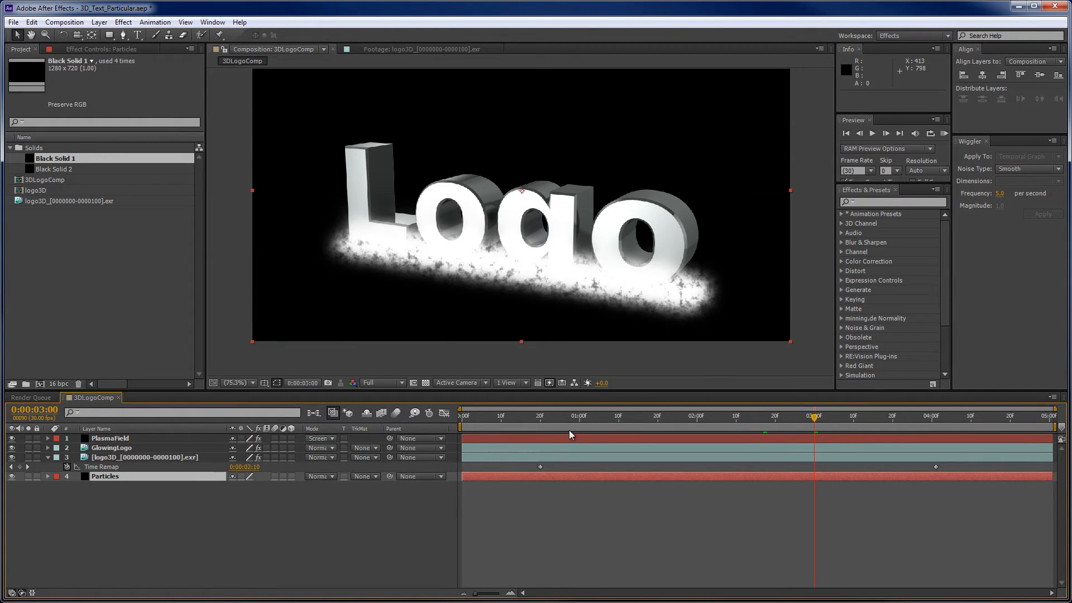
# - Apply Trapcode Particular to the Particles layer and scrub the early frames to preview the default emission
pyautogui.moveTo(609, 418); pyautogui.dragTo(540, 419)
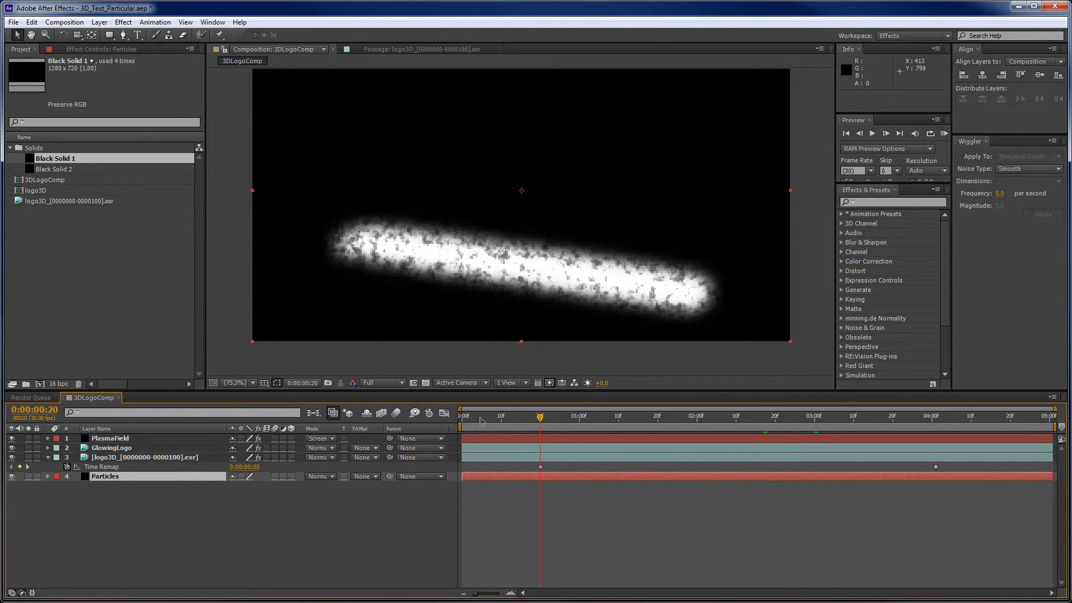
pyautogui.click(481, 420)
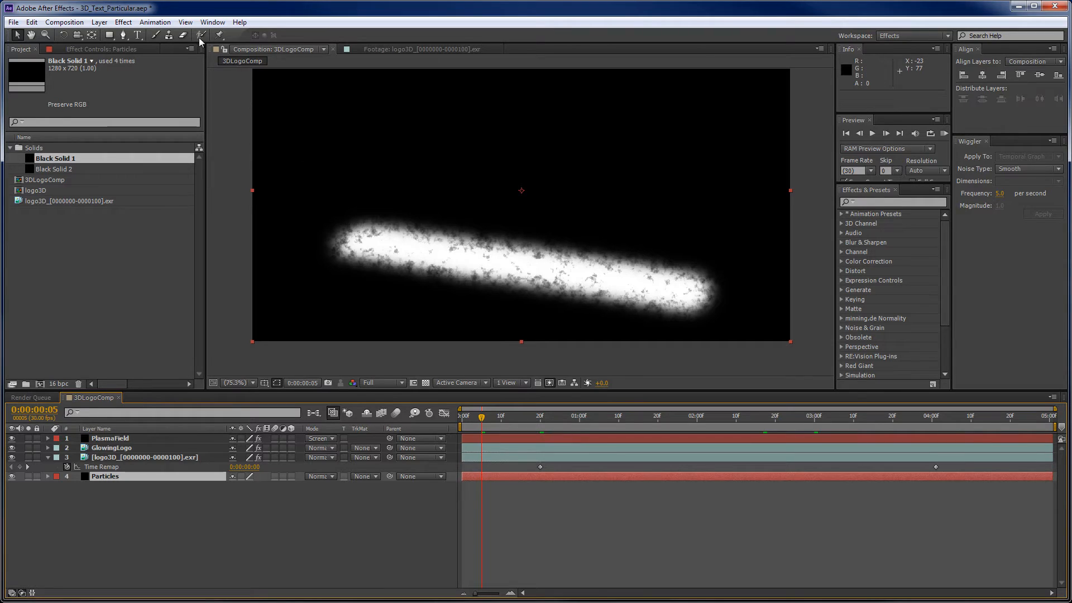
pyautogui.click(119, 50)
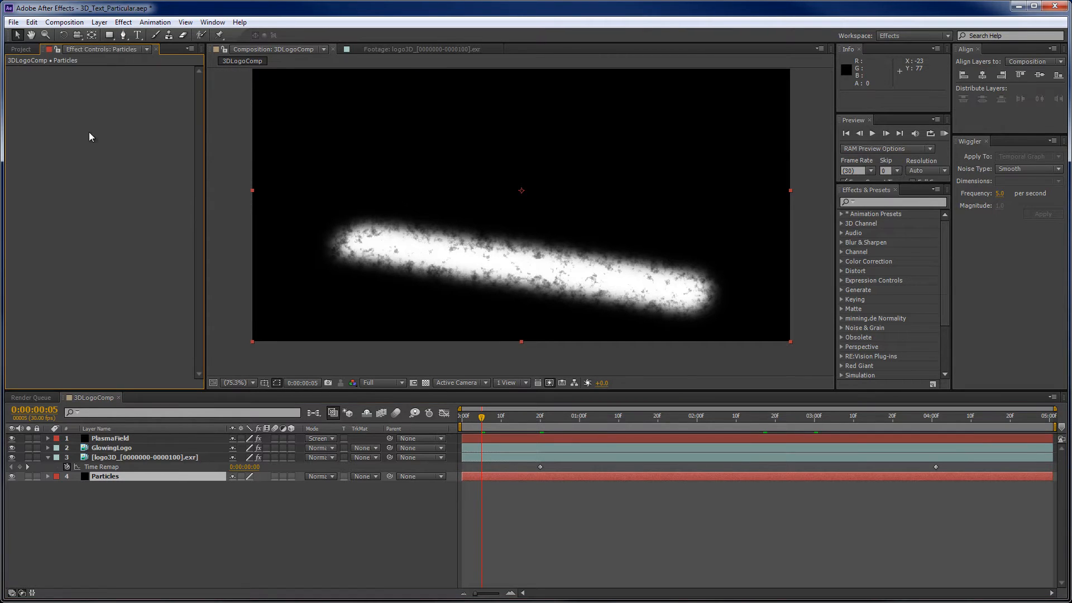
pyautogui.rightClick(64, 115)
pyautogui.moveTo(132, 434)
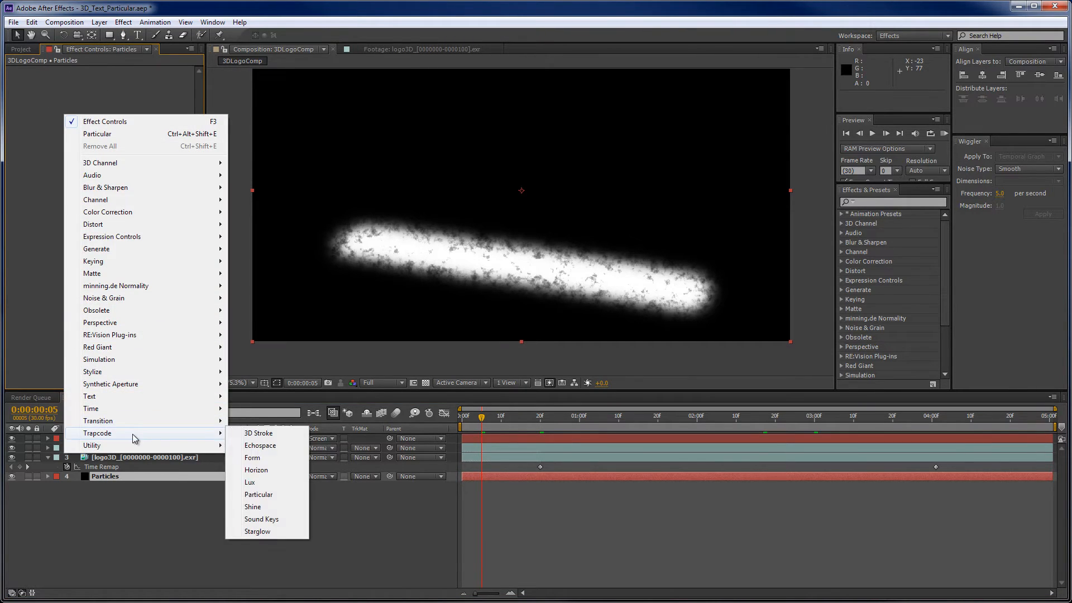
pyautogui.click(269, 496)
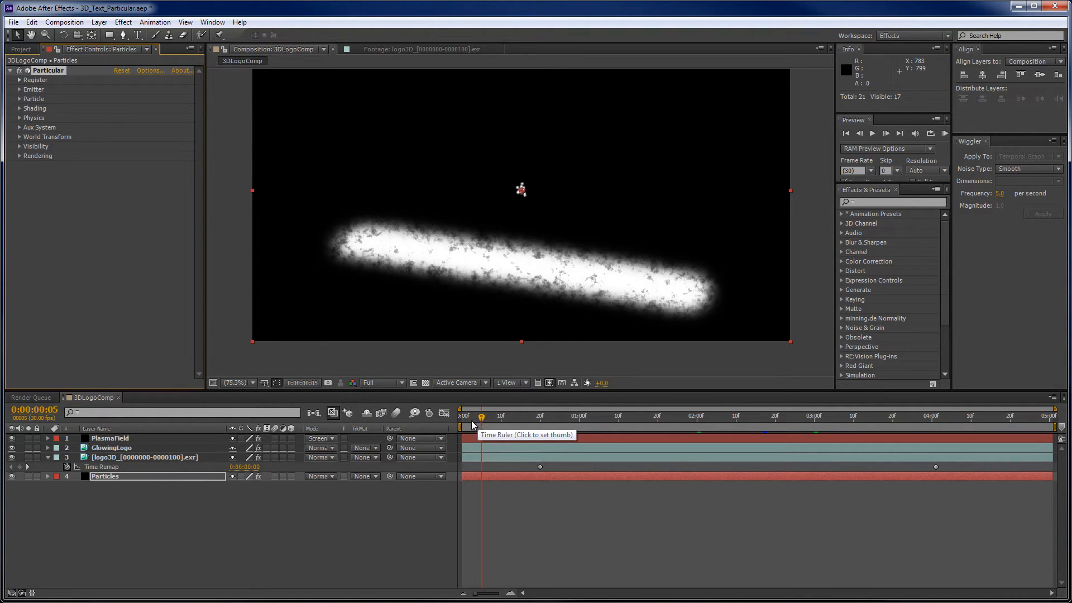
pyautogui.moveTo(480, 429); pyautogui.dragTo(603, 416)
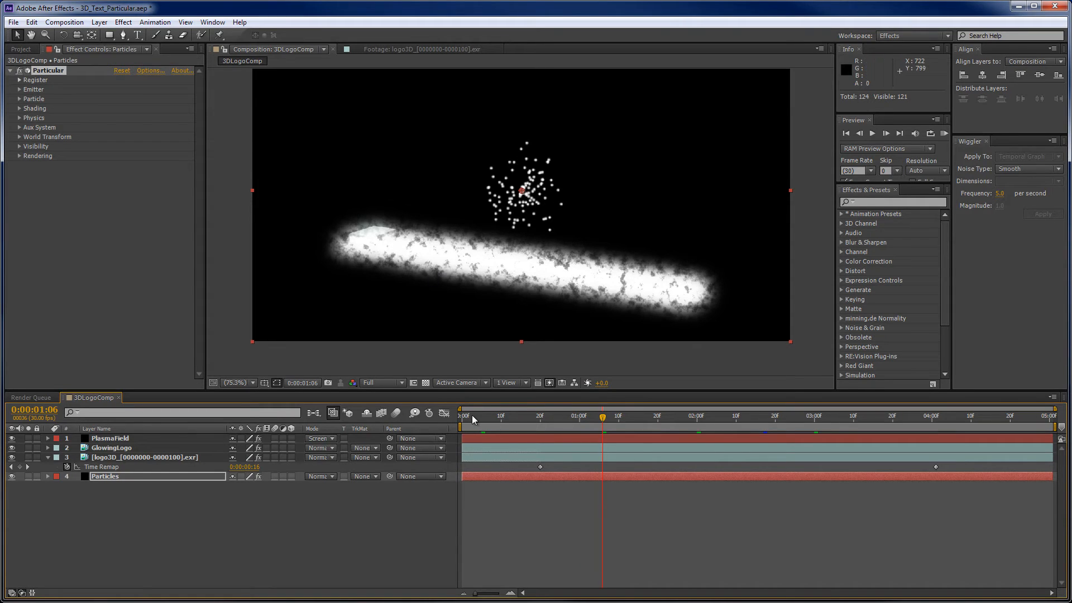
pyautogui.click(474, 416)
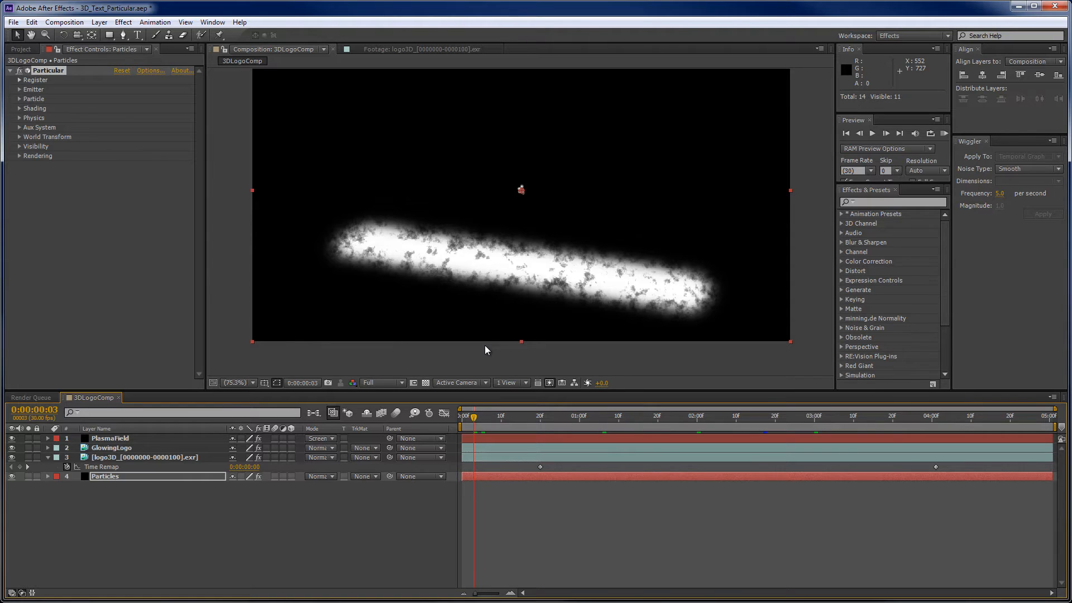
# - Set Particular's emitter to 1000 particles per second
pyautogui.click(36, 88)
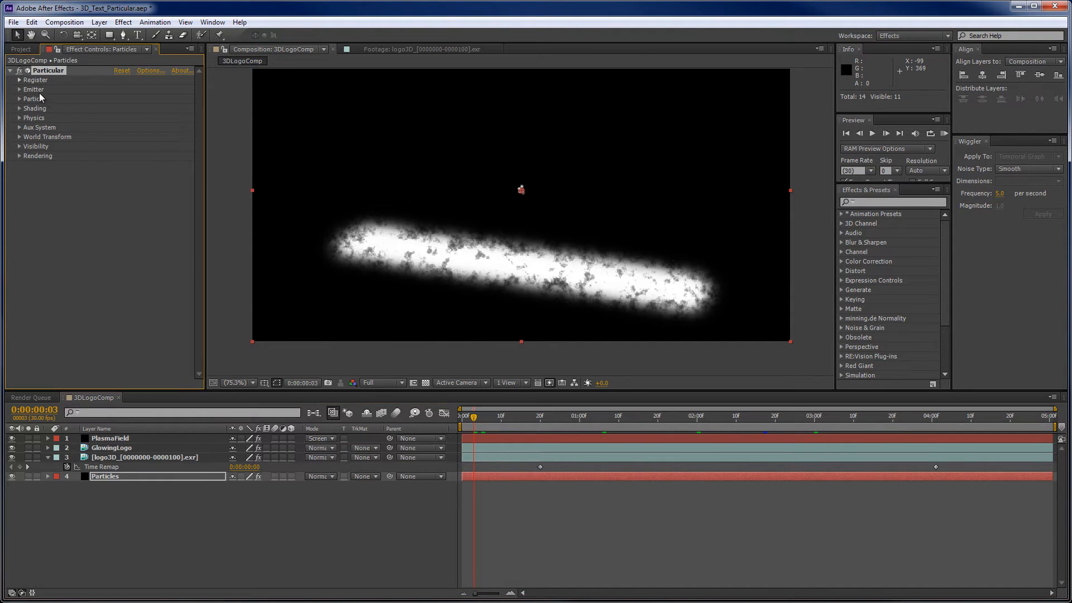
pyautogui.click(20, 90)
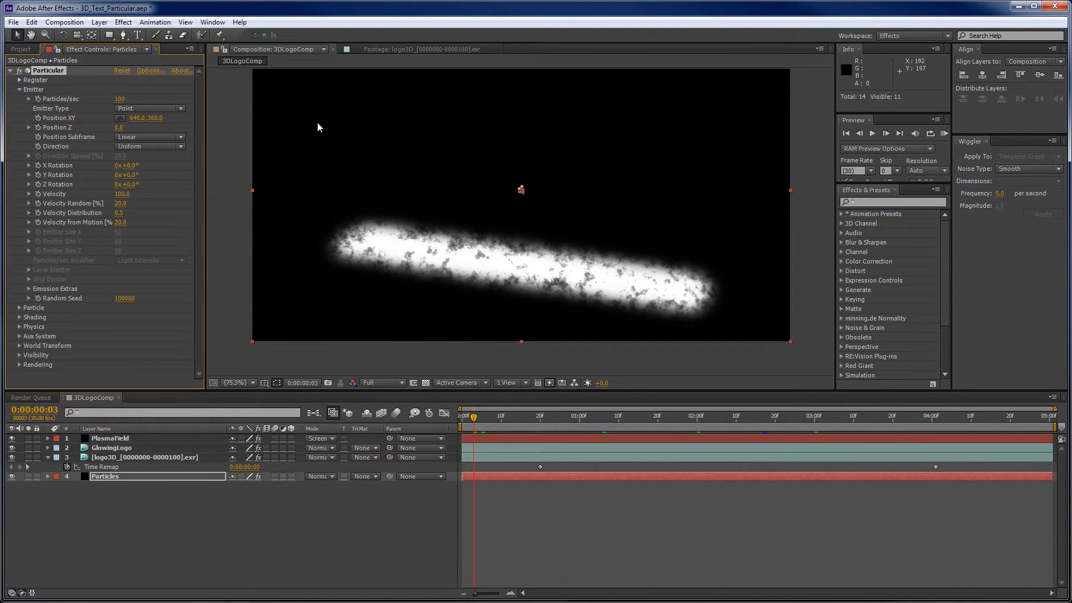
pyautogui.click(119, 99)
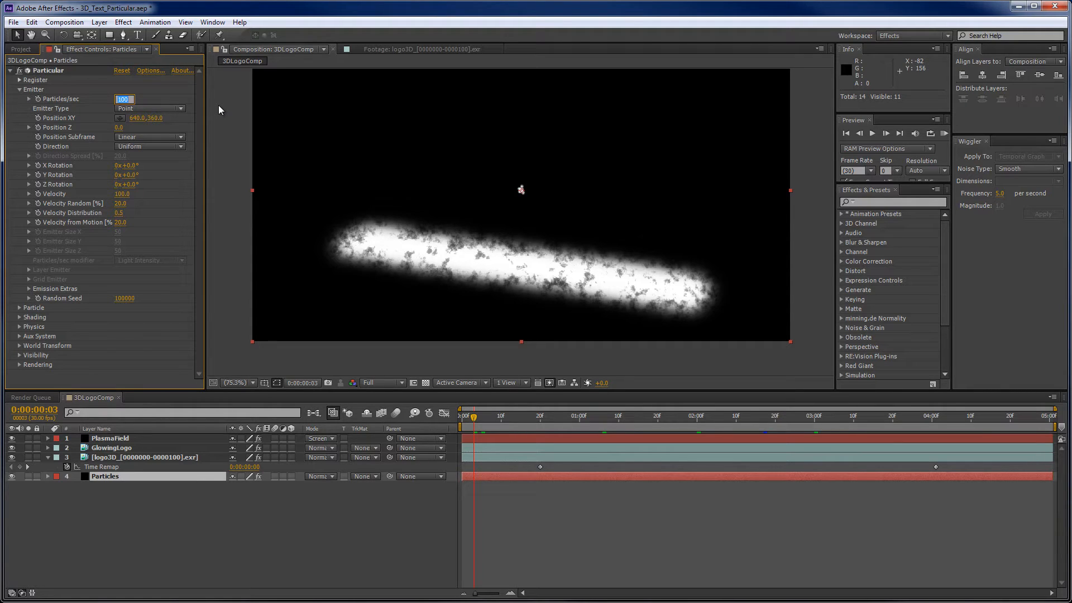
pyautogui.write('1000')
pyautogui.click(219, 105)
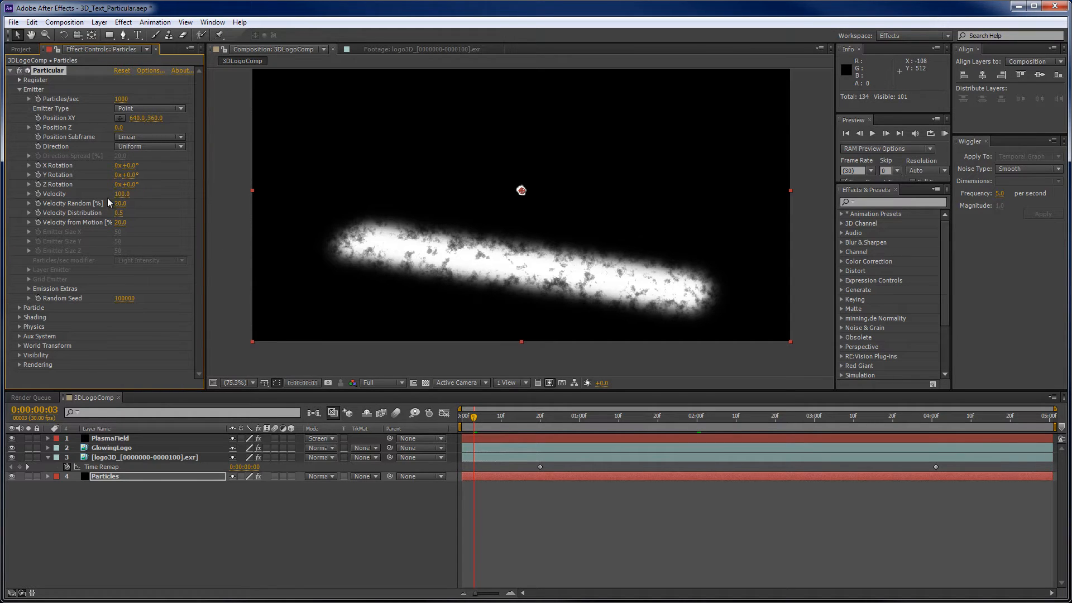
# - Change the emitter type to Box and size it to about 731 in X, 26 in Y and 76 in Z
pyautogui.click(181, 107)
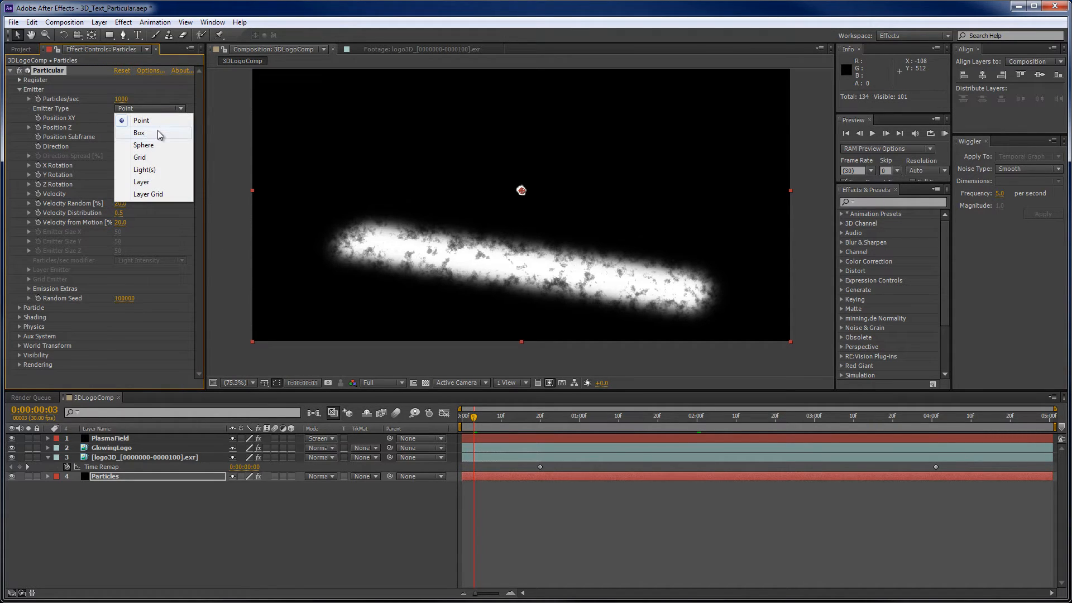
pyautogui.click(157, 133)
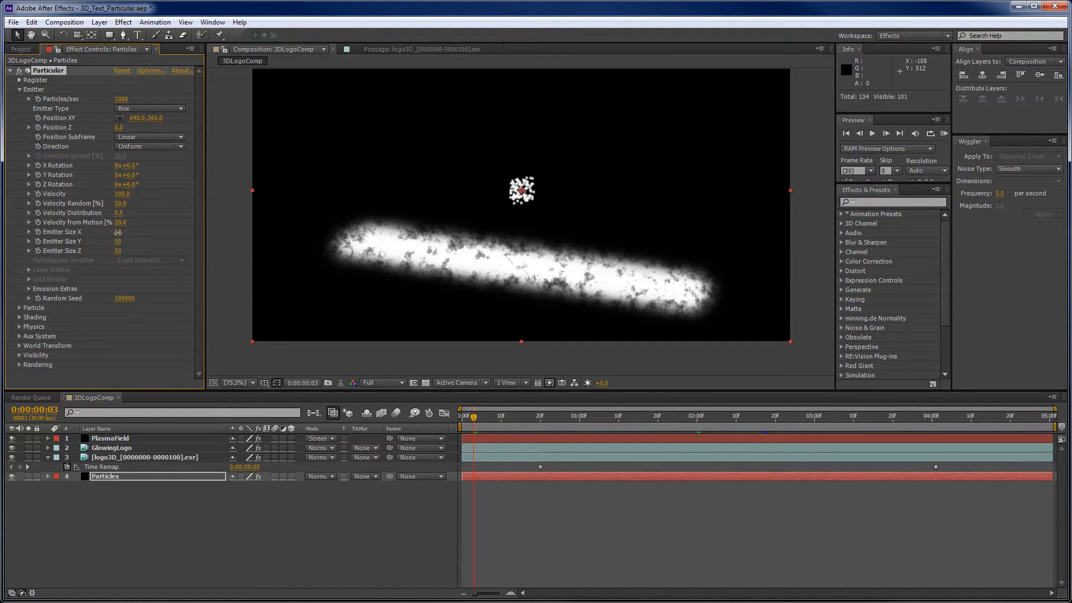
pyautogui.moveTo(118, 231); pyautogui.dragTo(670, 186)
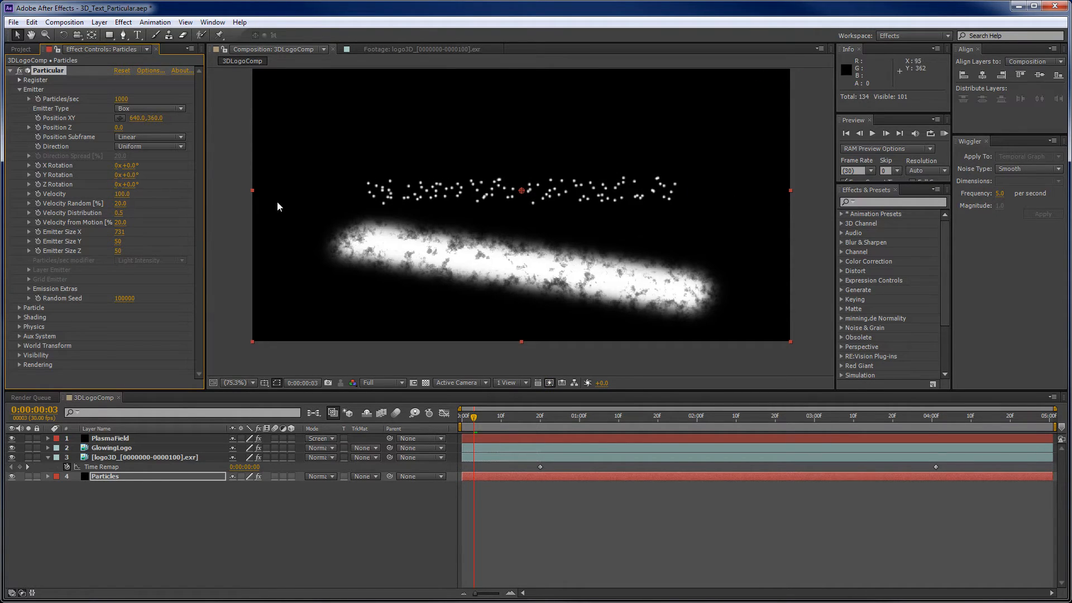
pyautogui.moveTo(118, 245); pyautogui.dragTo(76, 253)
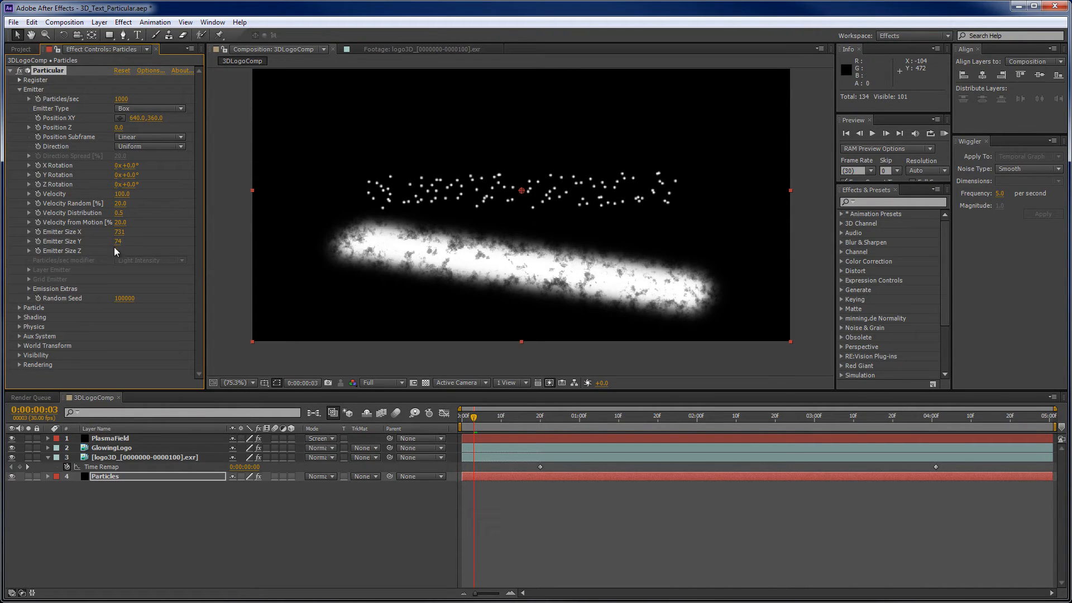
pyautogui.moveTo(129, 250)
pyautogui.mouseDown()
pyautogui.moveTo(138, 250)
pyautogui.moveTo(94, 242)
pyautogui.moveTo(136, 251)
pyautogui.mouseUp()
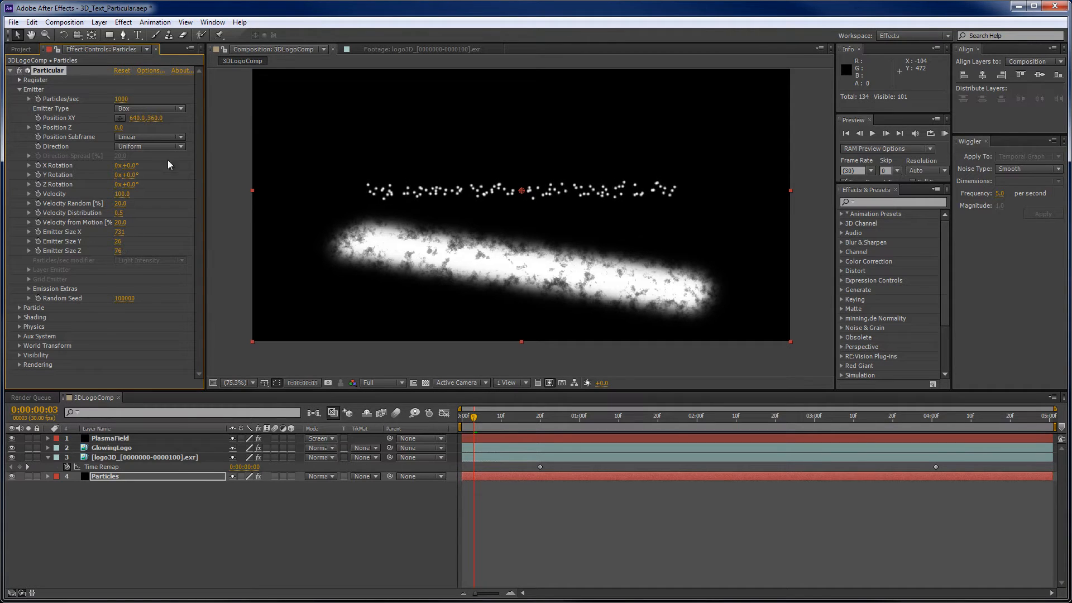
# - Rotate the emitter to X -32°, Y -7° and Z +6°, and place its center just below the plasma band
pyautogui.moveTo(121, 184)
pyautogui.mouseDown()
pyautogui.moveTo(139, 186)
pyautogui.moveTo(142, 174)
pyautogui.moveTo(119, 166)
pyautogui.moveTo(119, 176)
pyautogui.mouseUp()
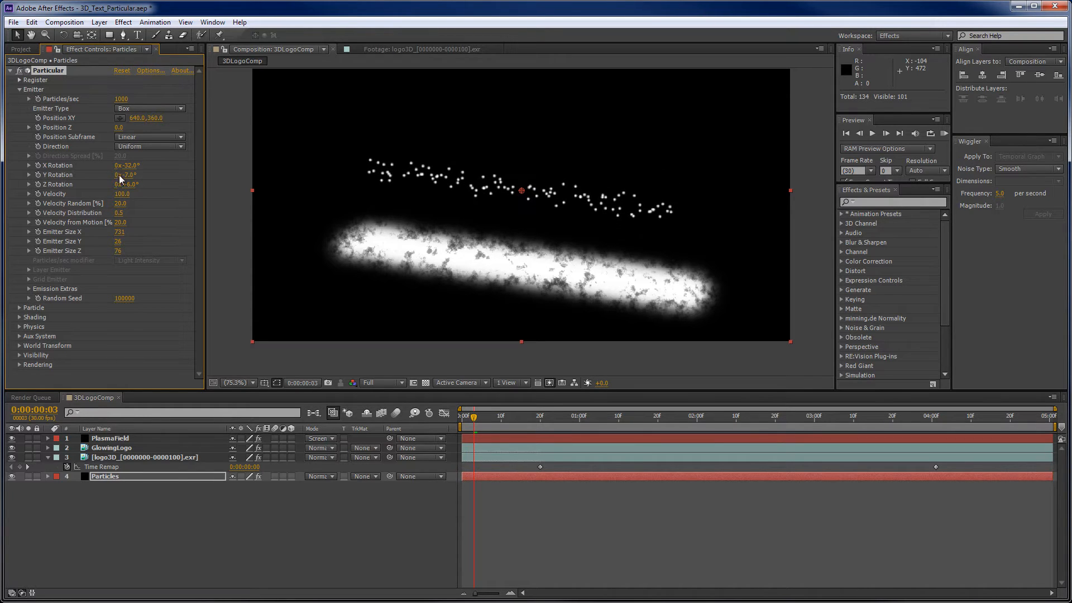
pyautogui.click(120, 118)
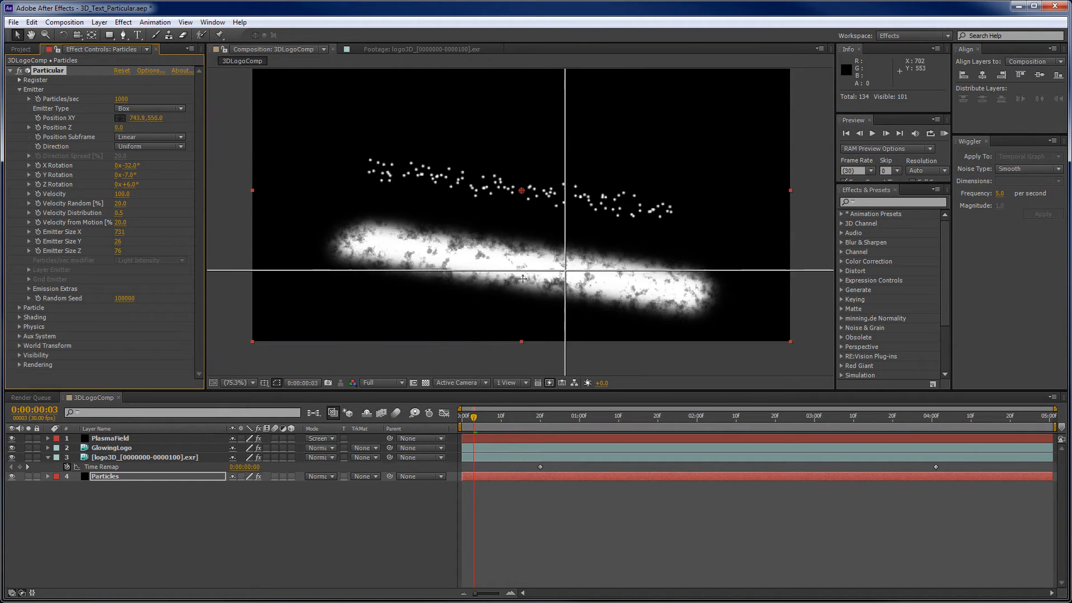
pyautogui.click(496, 300)
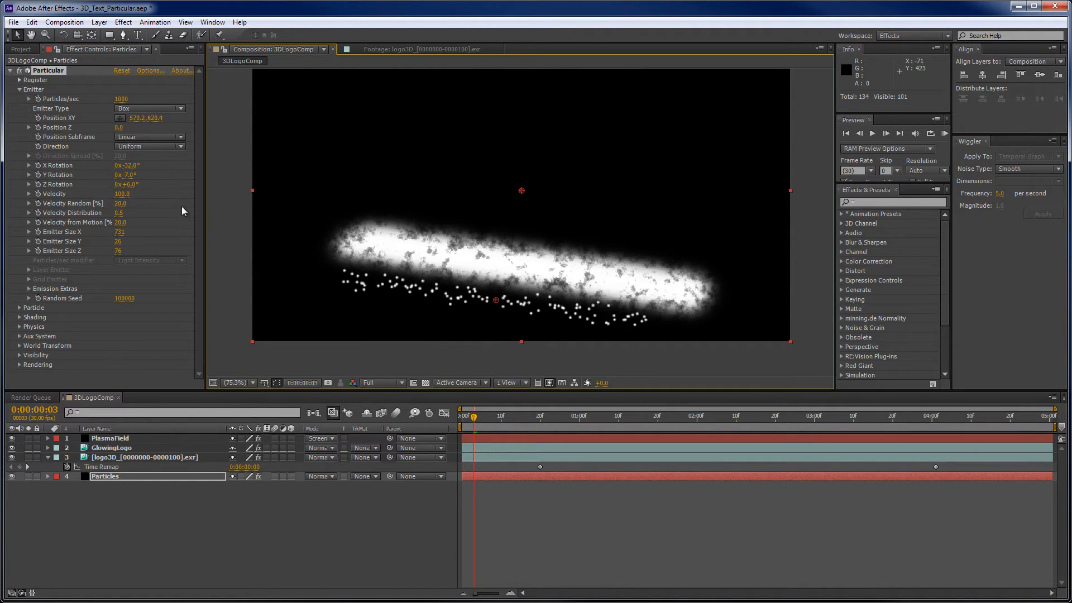
# - Resize the emitter to 870 × 54 × 74, center it on the plasma band at about 660, 543, and preview the particle spread
pyautogui.moveTo(119, 232); pyautogui.dragTo(192, 234)
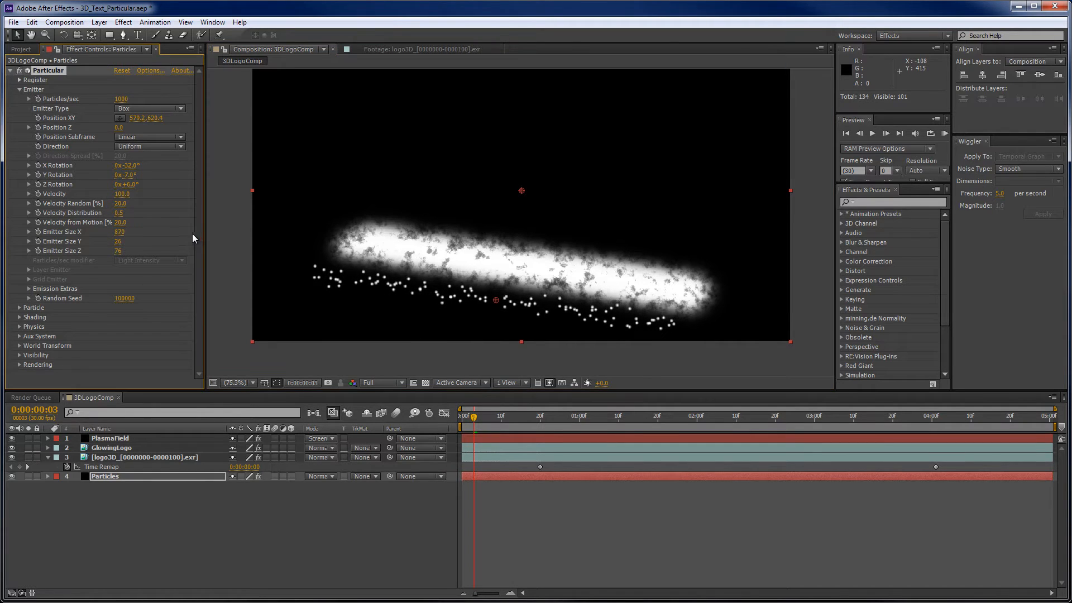
pyautogui.moveTo(118, 241); pyautogui.dragTo(131, 239)
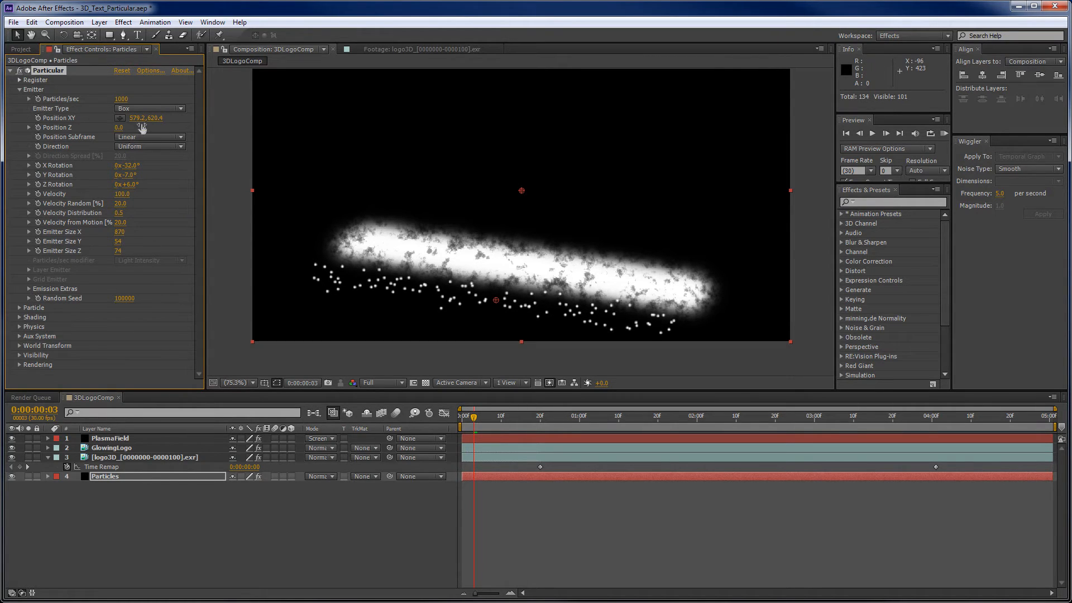
pyautogui.moveTo(141, 118); pyautogui.dragTo(163, 121)
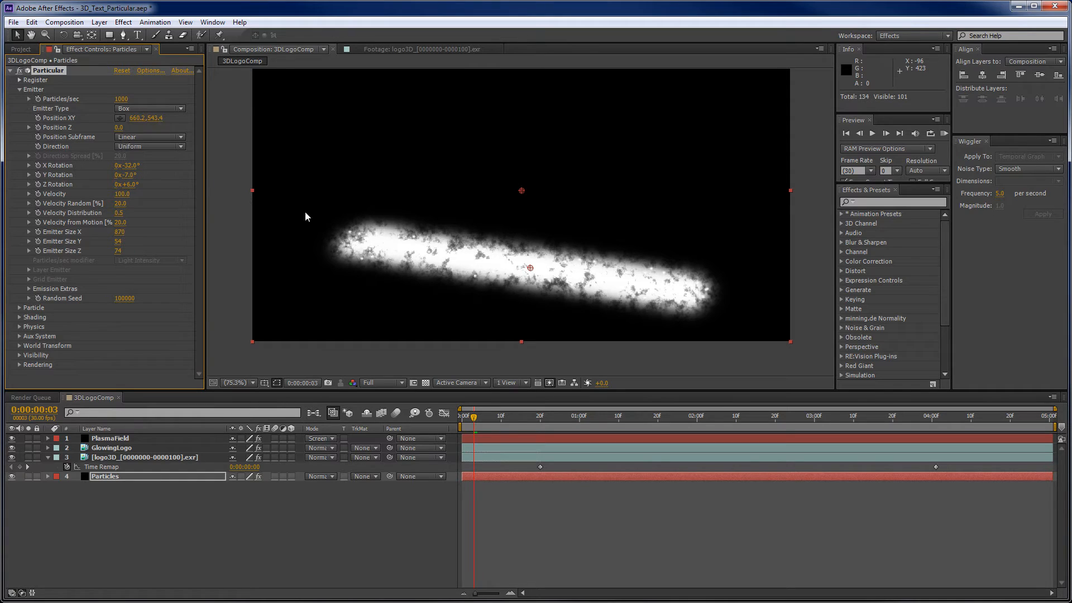
pyautogui.moveTo(474, 422); pyautogui.dragTo(623, 419)
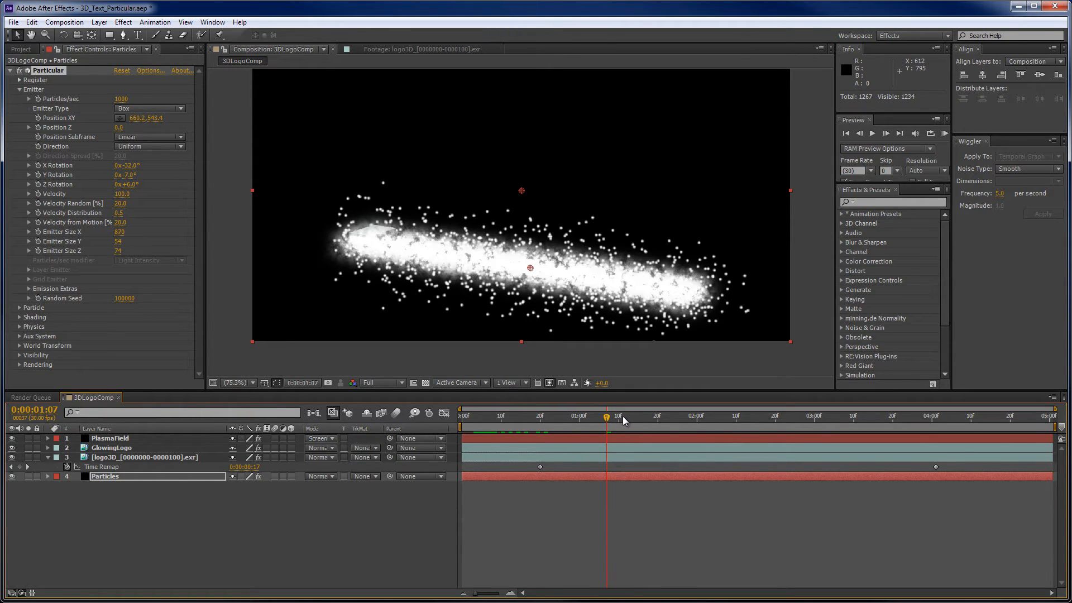
# - Set the Particular particle size to 10
pyautogui.click(19, 308)
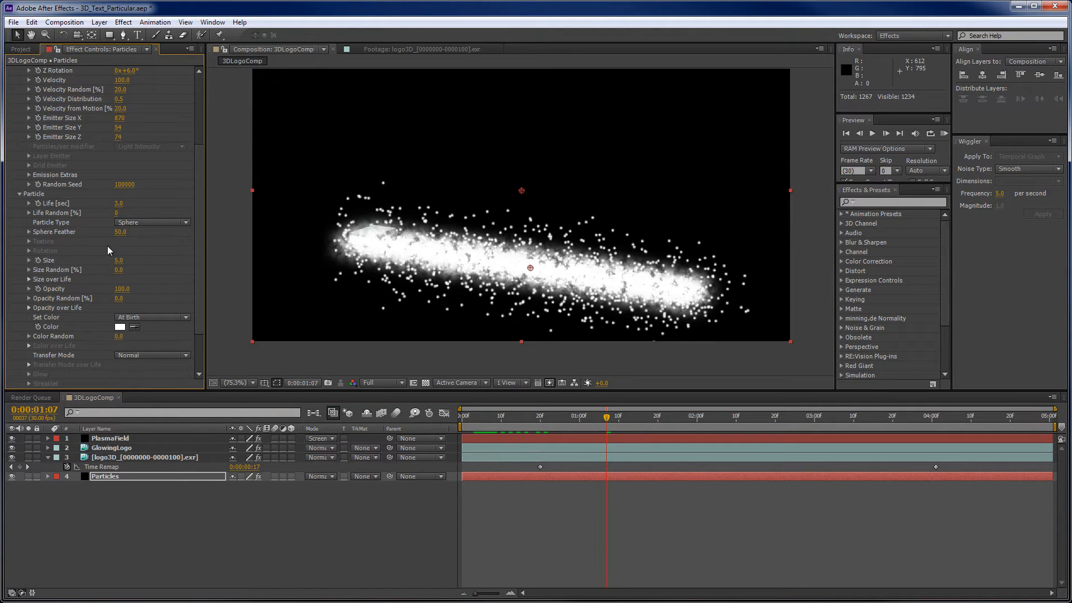
pyautogui.click(119, 260)
pyautogui.write('10')
pyautogui.press('Return')
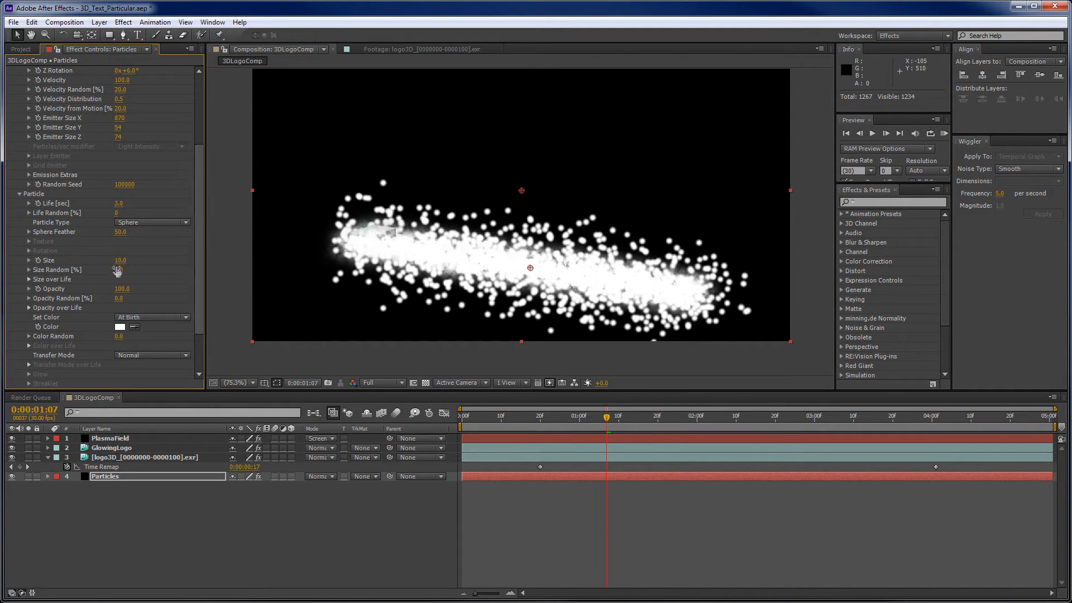
# - Apply the Size over Life preset curve that rises quickly from zero and tapers back to zero at death
pyautogui.click(28, 280)
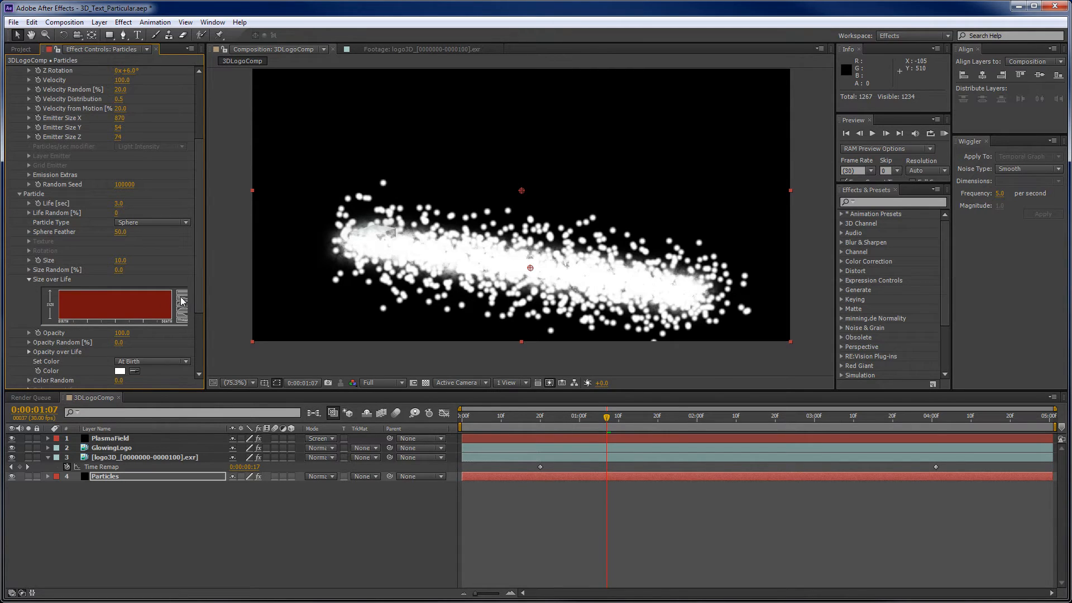
pyautogui.moveTo(204, 306); pyautogui.dragTo(229, 307)
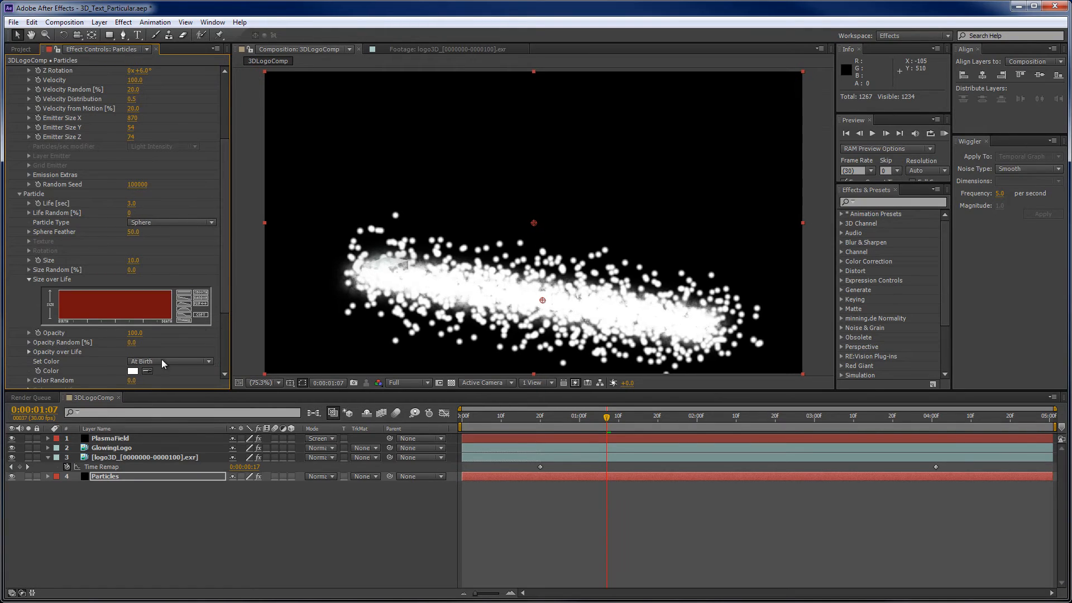
pyautogui.click(186, 308)
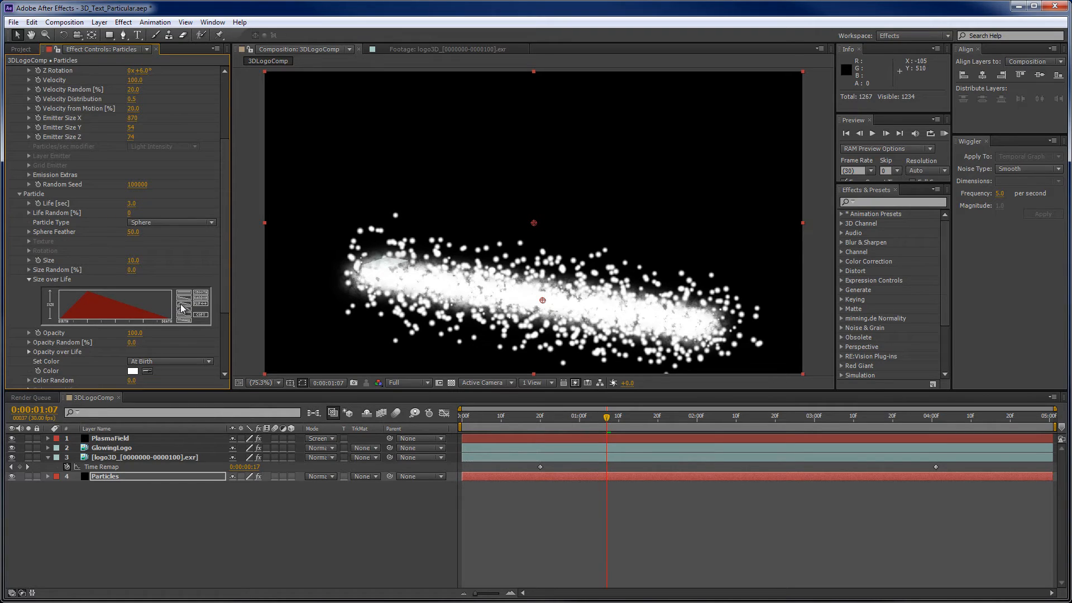
pyautogui.click(30, 280)
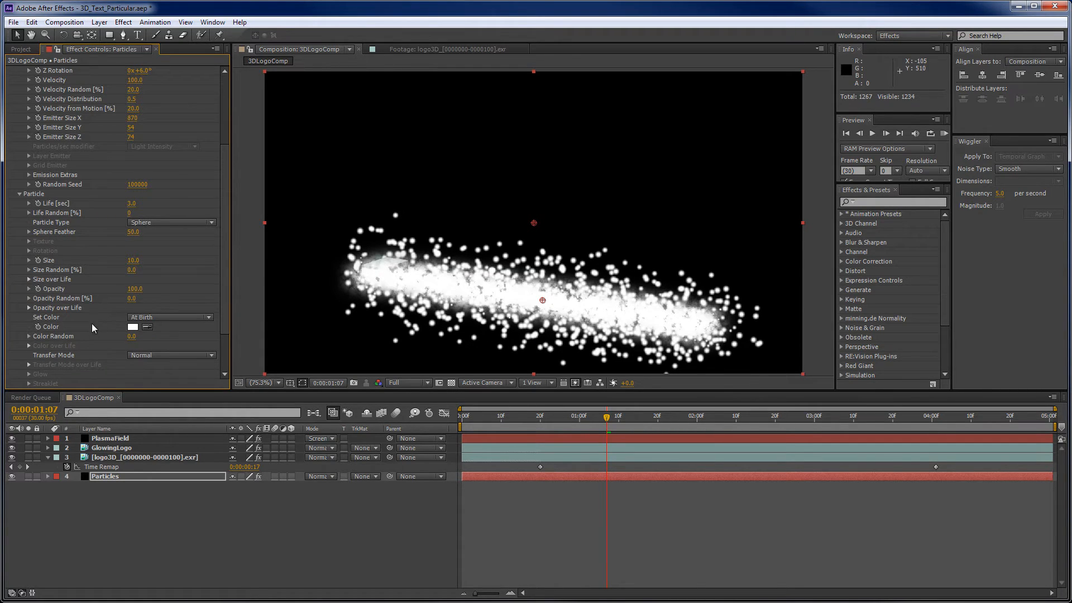
pyautogui.moveTo(226, 216); pyautogui.dragTo(224, 249)
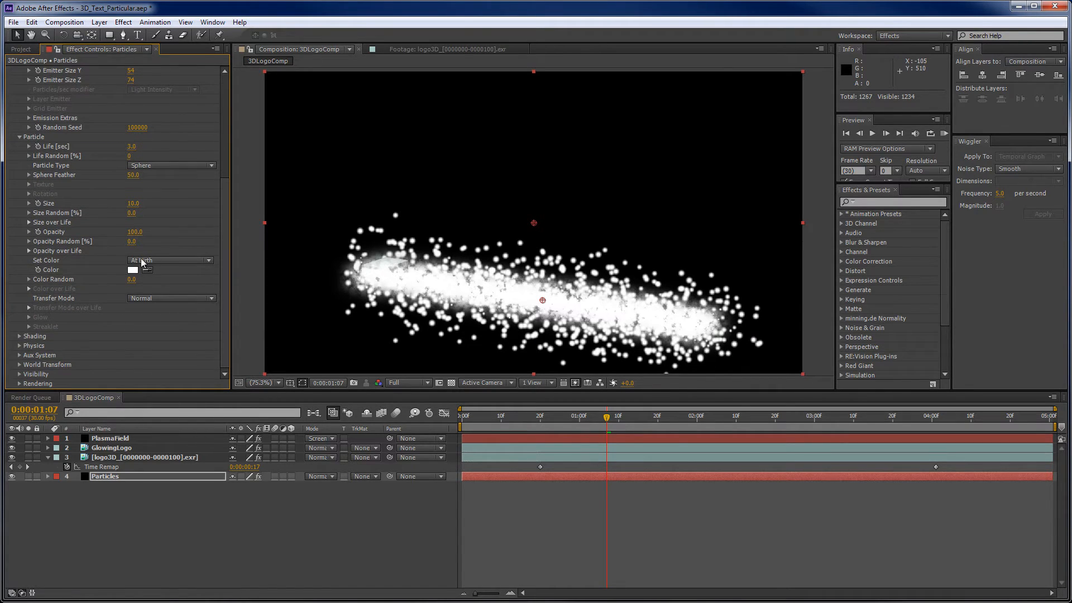
# - Set the Particular physics gravity to 100 and preview how the particles fall below the plasma band
pyautogui.click(19, 346)
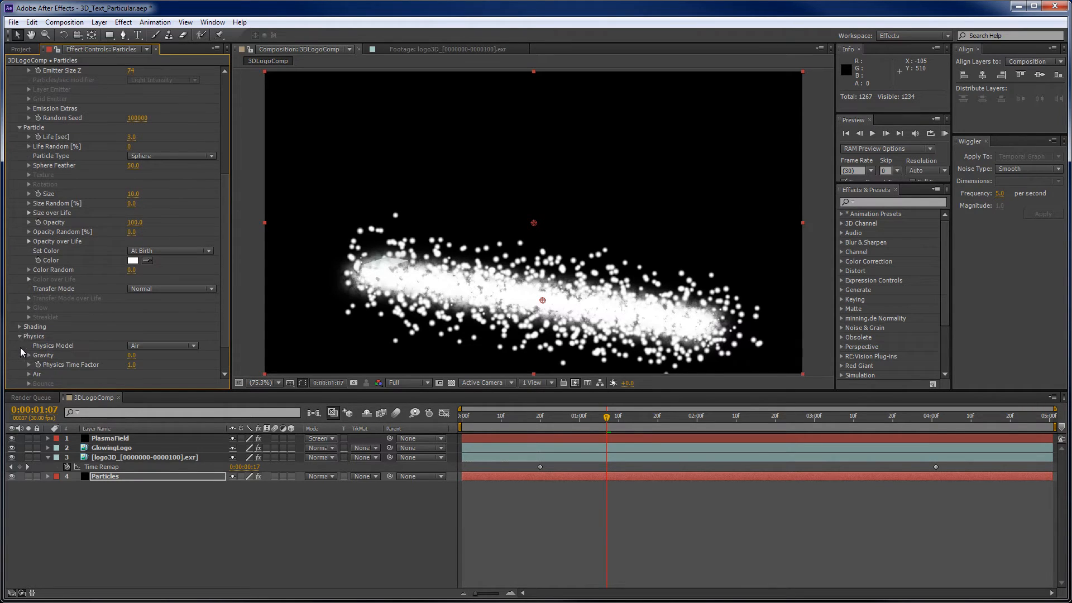
pyautogui.click(131, 356)
pyautogui.write('100')
pyautogui.press('Return')
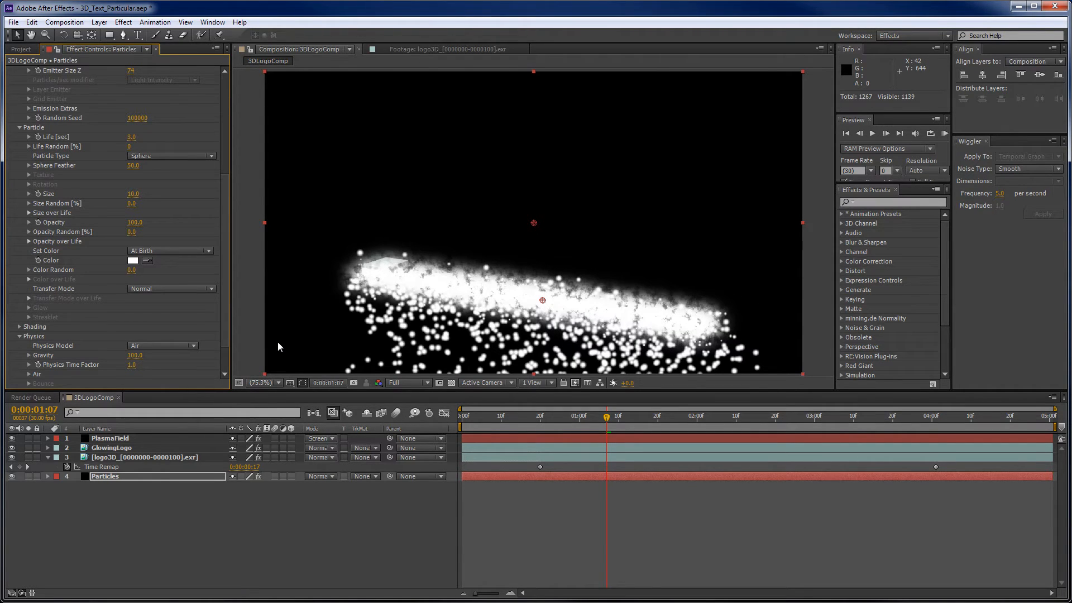
pyautogui.moveTo(469, 425); pyautogui.dragTo(611, 391)
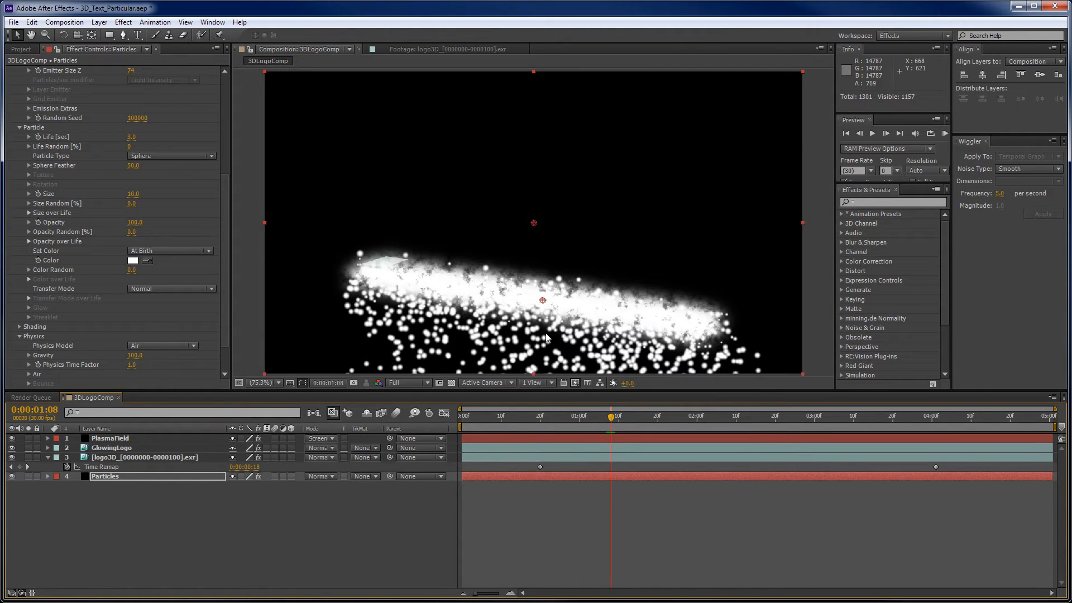
pyautogui.moveTo(519, 304)
pyautogui.mouseDown()
pyautogui.moveTo(525, 287)
pyautogui.moveTo(528, 301)
pyautogui.mouseUp()
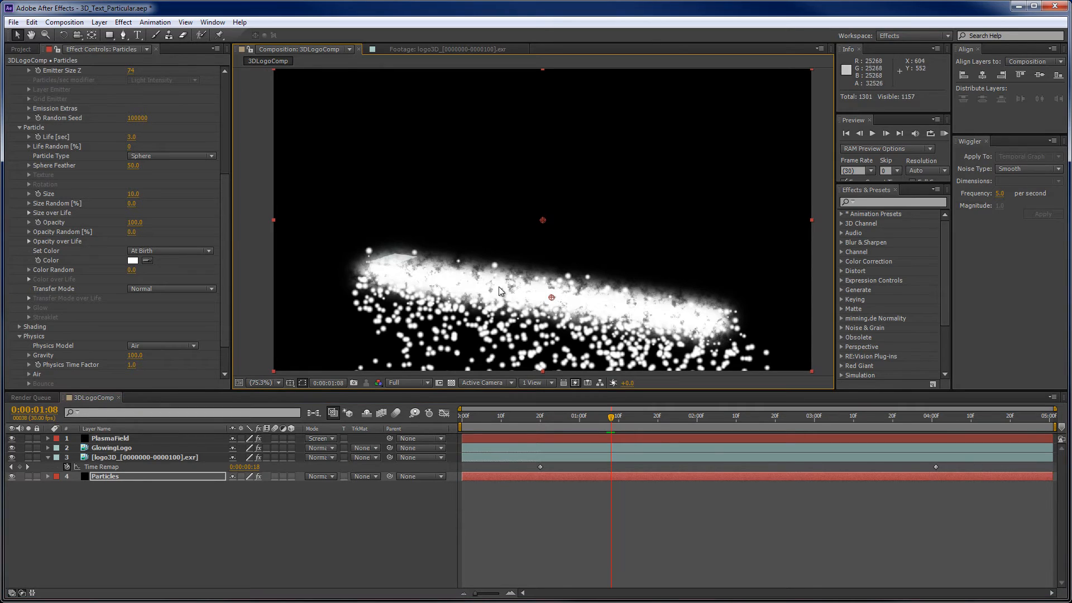
# - Set the emitter Direction to Outwards and preview the particle animation from the start of the composition
pyautogui.moveTo(223, 244); pyautogui.dragTo(220, 133)
pyautogui.click(194, 146)
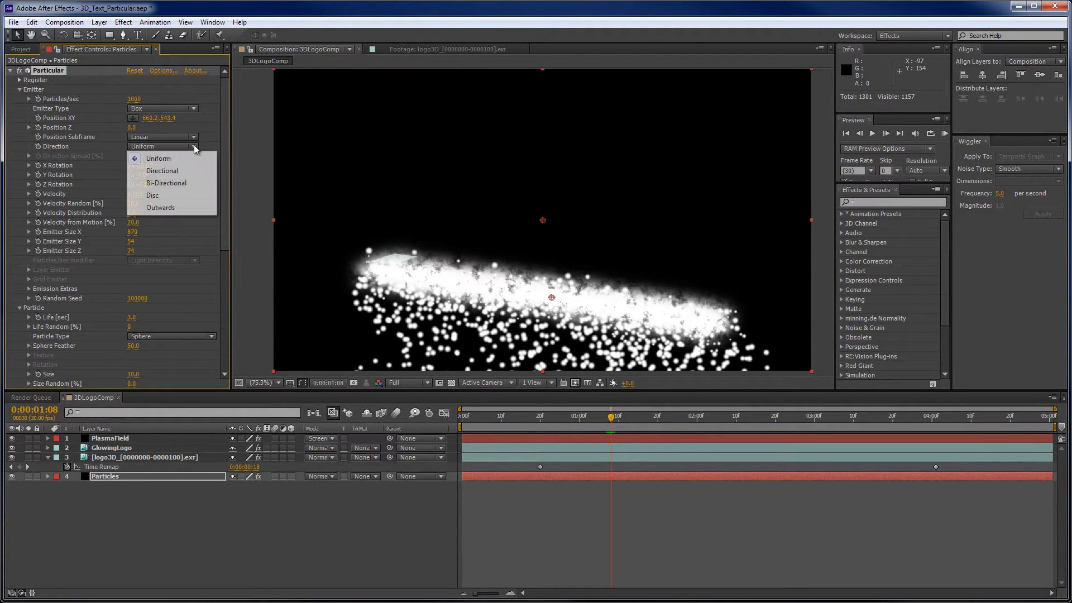
pyautogui.click(177, 207)
pyautogui.moveTo(470, 418); pyautogui.dragTo(667, 397)
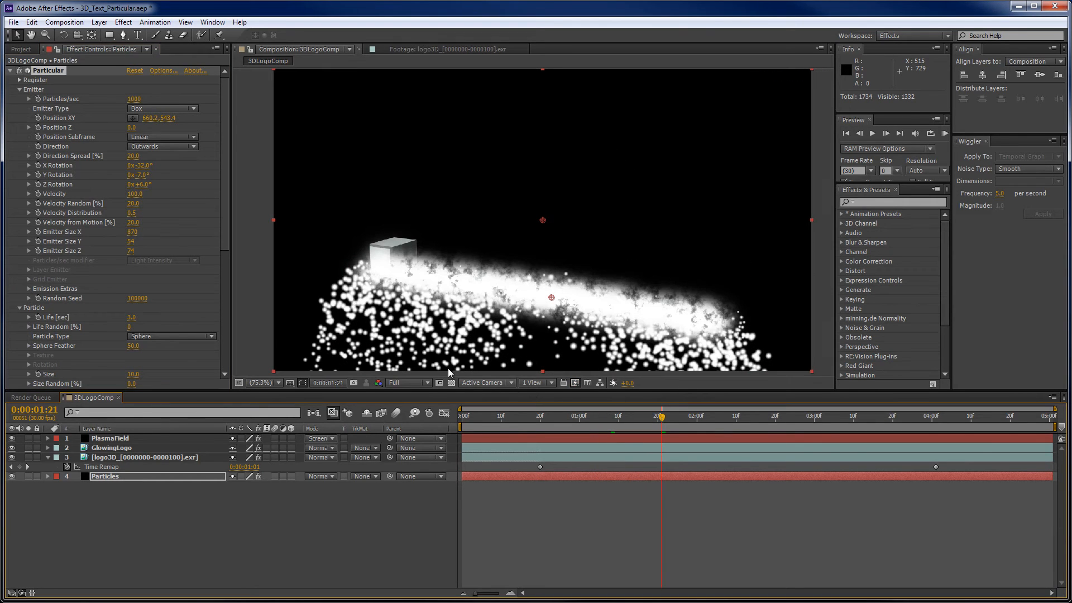
pyautogui.click(465, 416)
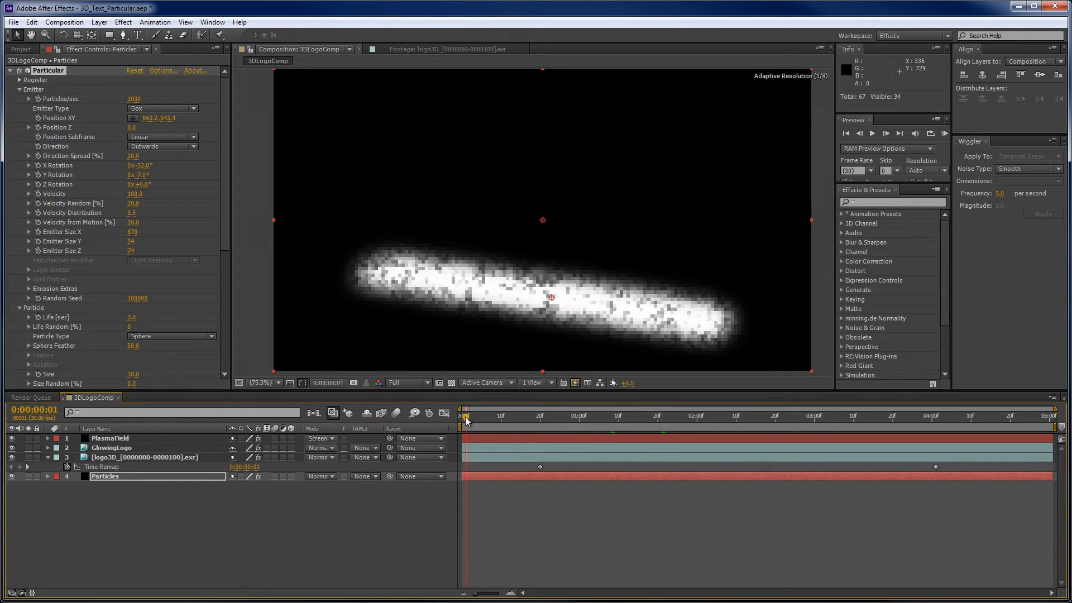
pyautogui.press('space')
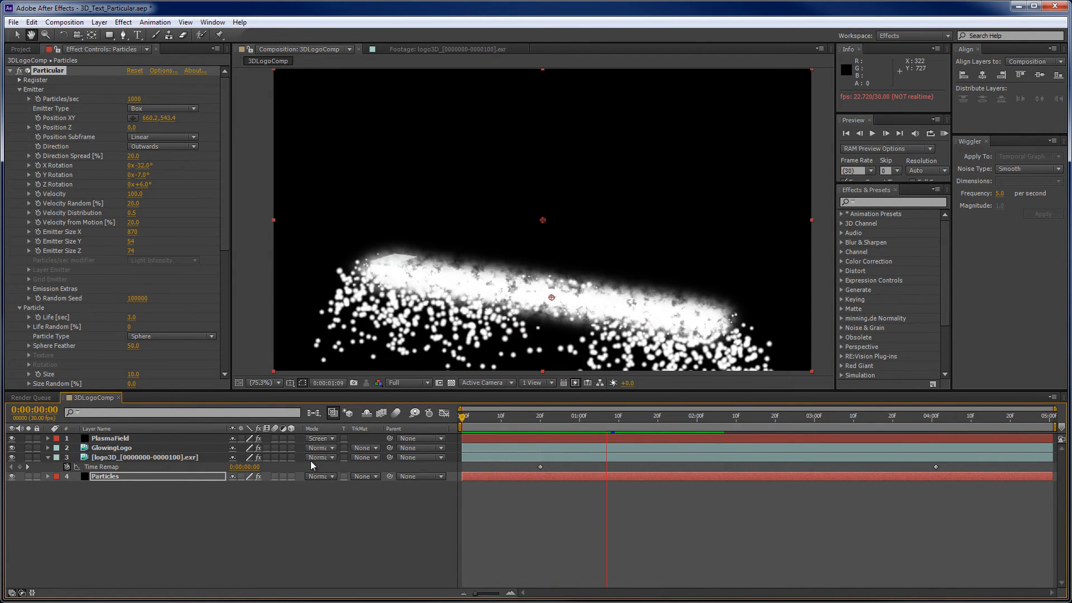
pyautogui.click(472, 421)
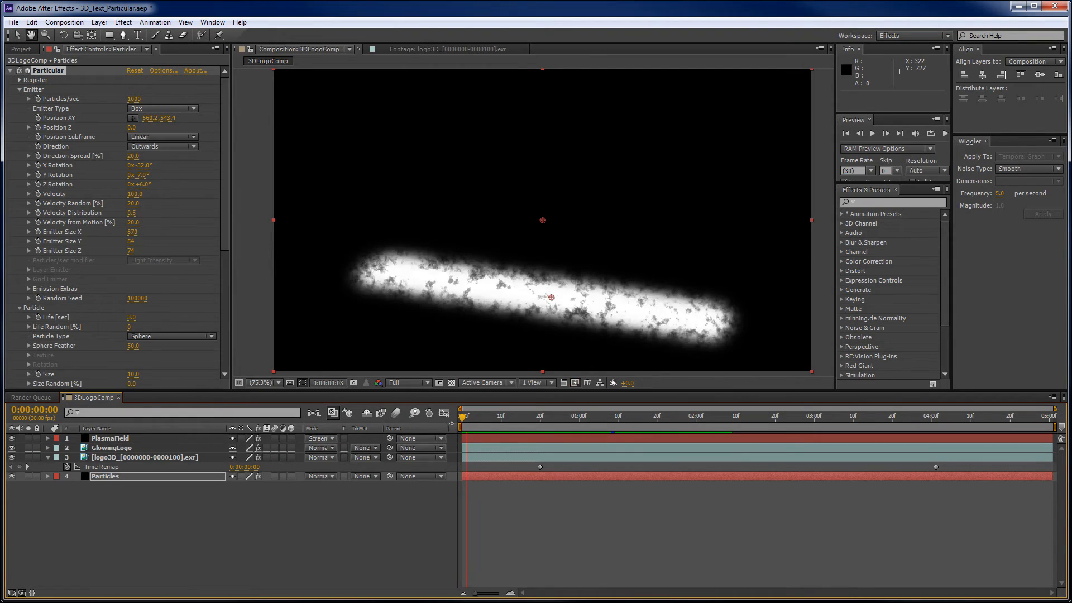
pyautogui.press('space')
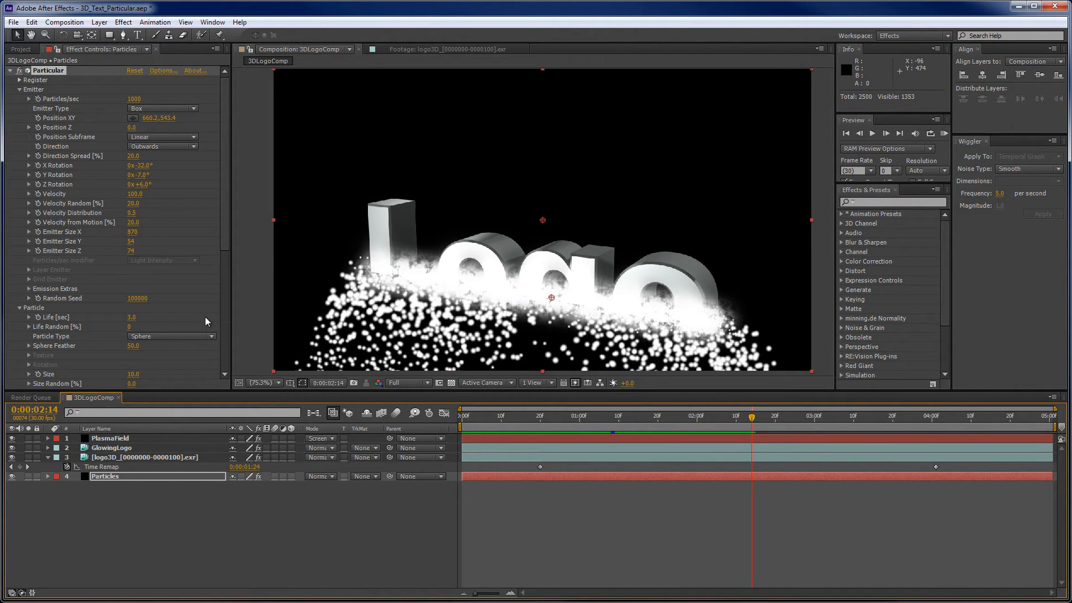
# - Set the particle gravity to 200 and the emitter velocity to 150, and preview the spread
pyautogui.moveTo(226, 246)
pyautogui.mouseDown()
pyautogui.moveTo(216, 312)
pyautogui.moveTo(226, 310)
pyautogui.moveTo(226, 358)
pyautogui.mouseUp()
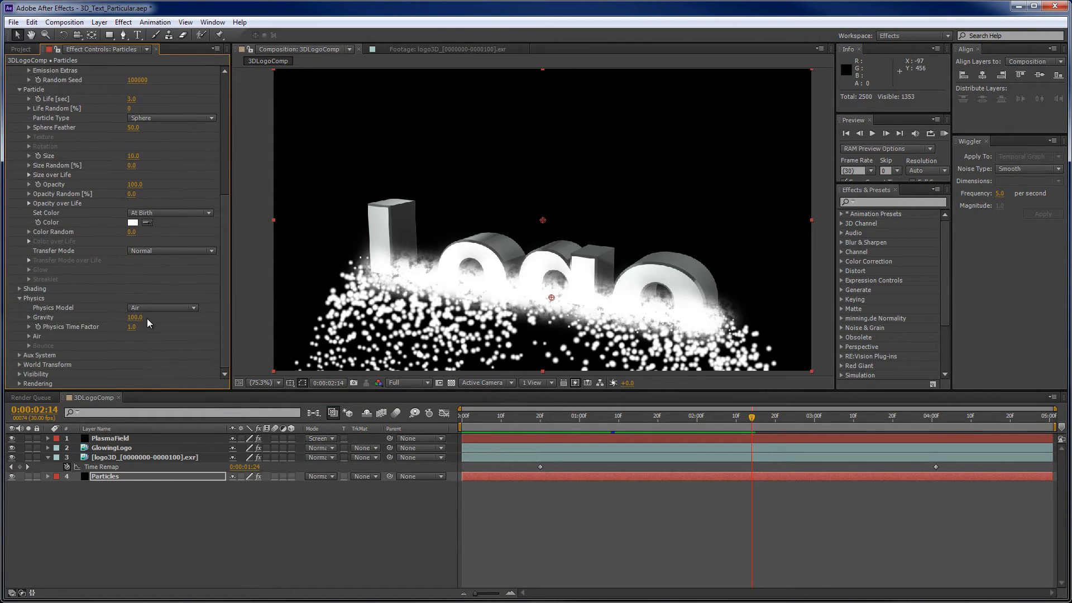
pyautogui.write('200')
pyautogui.press('Return')
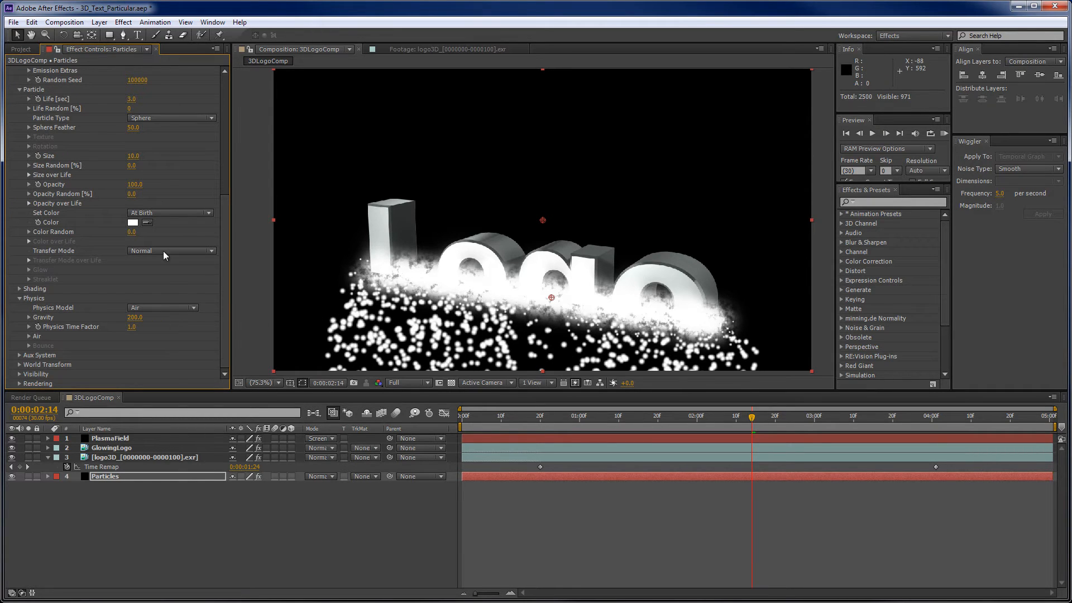
pyautogui.moveTo(227, 227); pyautogui.dragTo(130, 165)
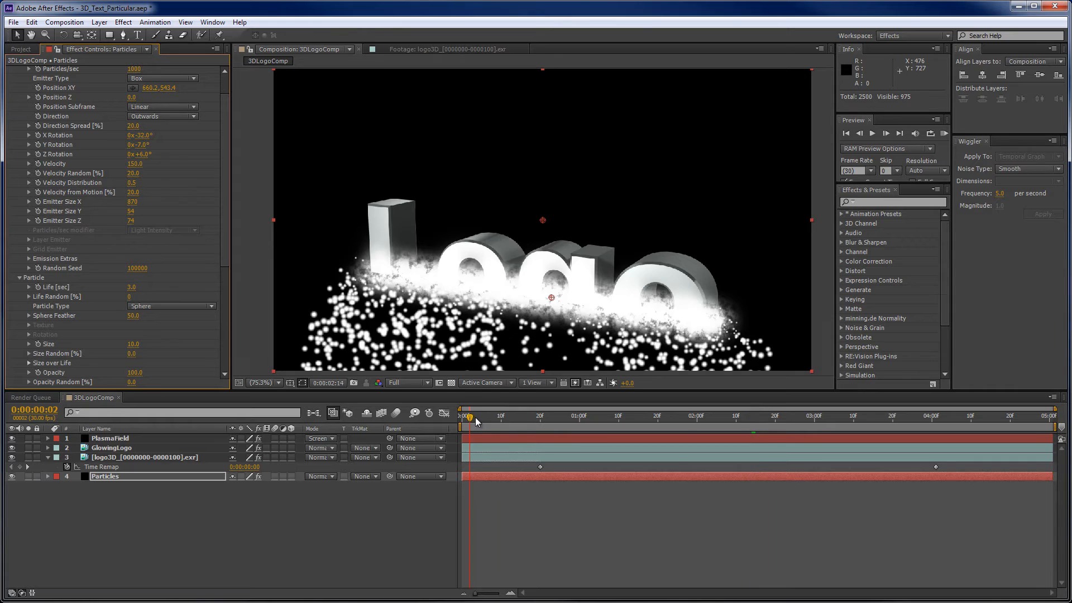
pyautogui.moveTo(477, 423); pyautogui.dragTo(729, 390)
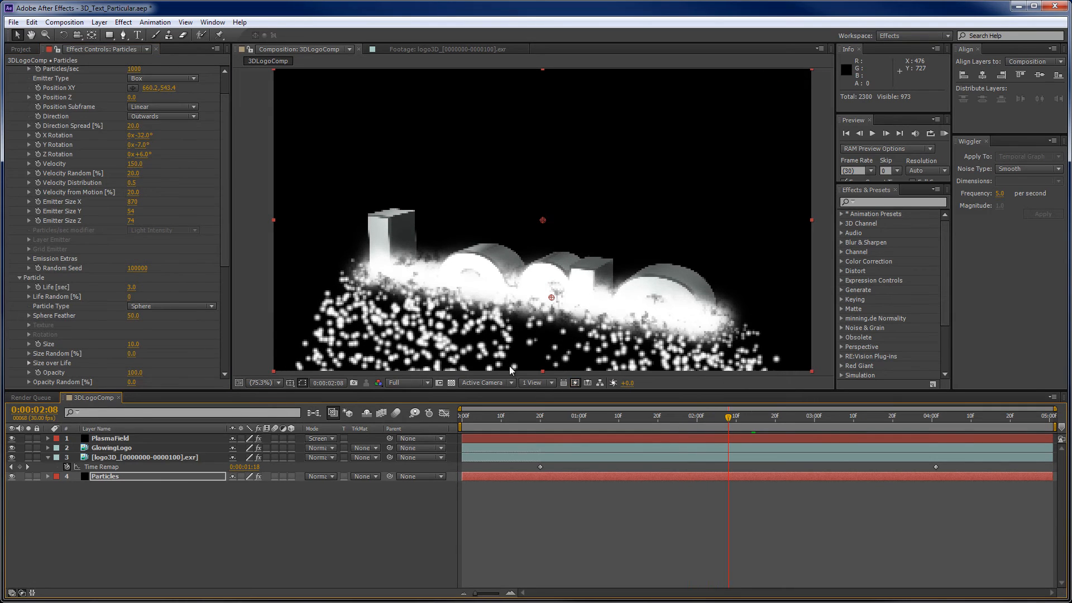
# - Set the Particular particle size to 6
pyautogui.click(134, 344)
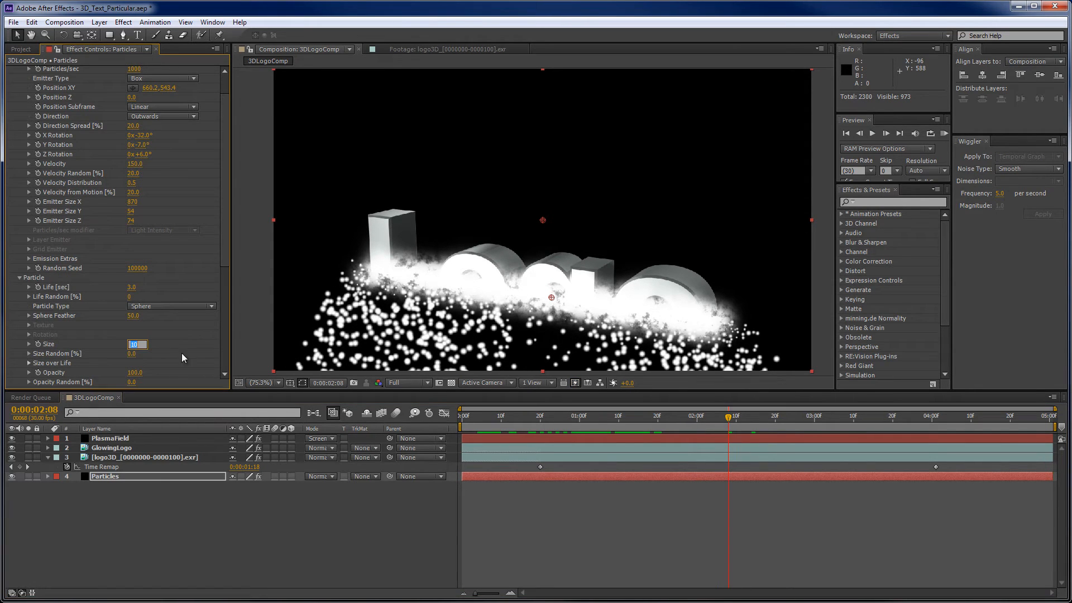
pyautogui.write('6')
pyautogui.press('Return')
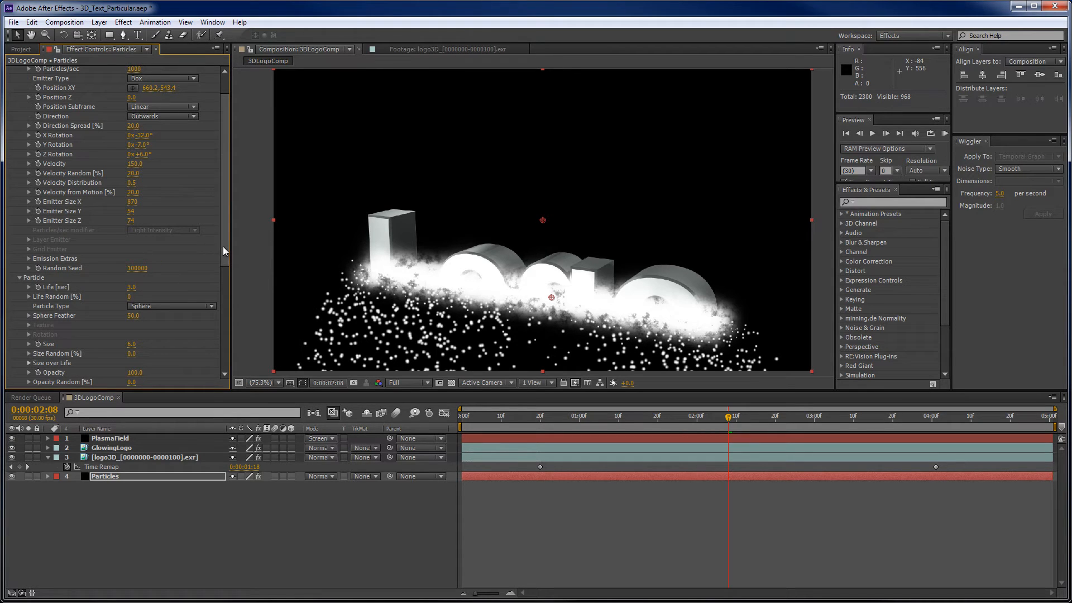
# - Change the Particle Type to Star (No DOF) and preview the particles over the first second and a half
pyautogui.moveTo(223, 247)
pyautogui.mouseDown()
pyautogui.moveTo(227, 299)
pyautogui.moveTo(226, 233)
pyautogui.moveTo(223, 249)
pyautogui.mouseUp()
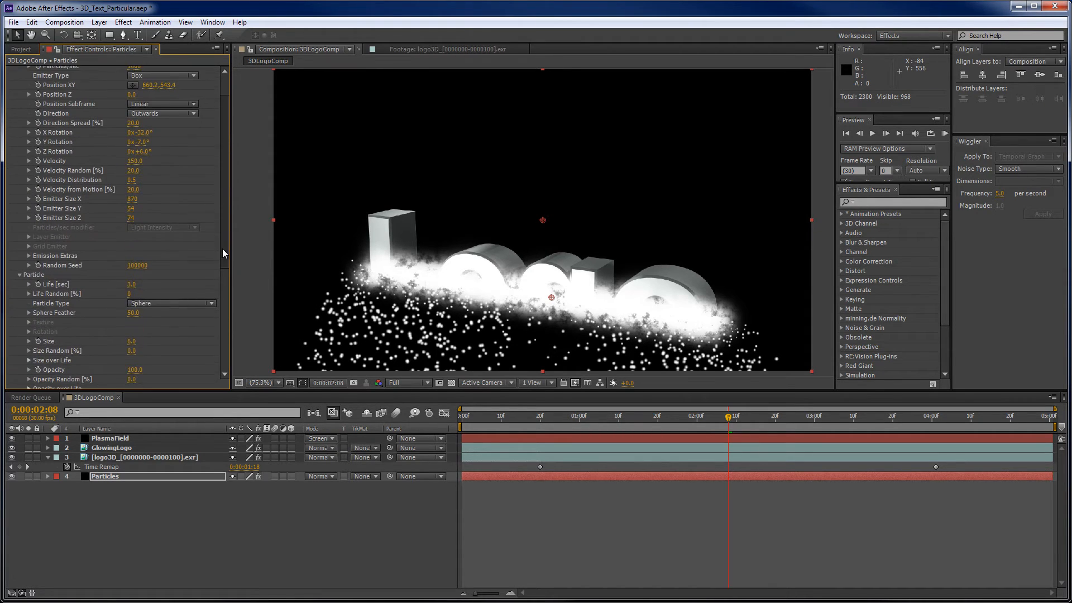
pyautogui.click(212, 302)
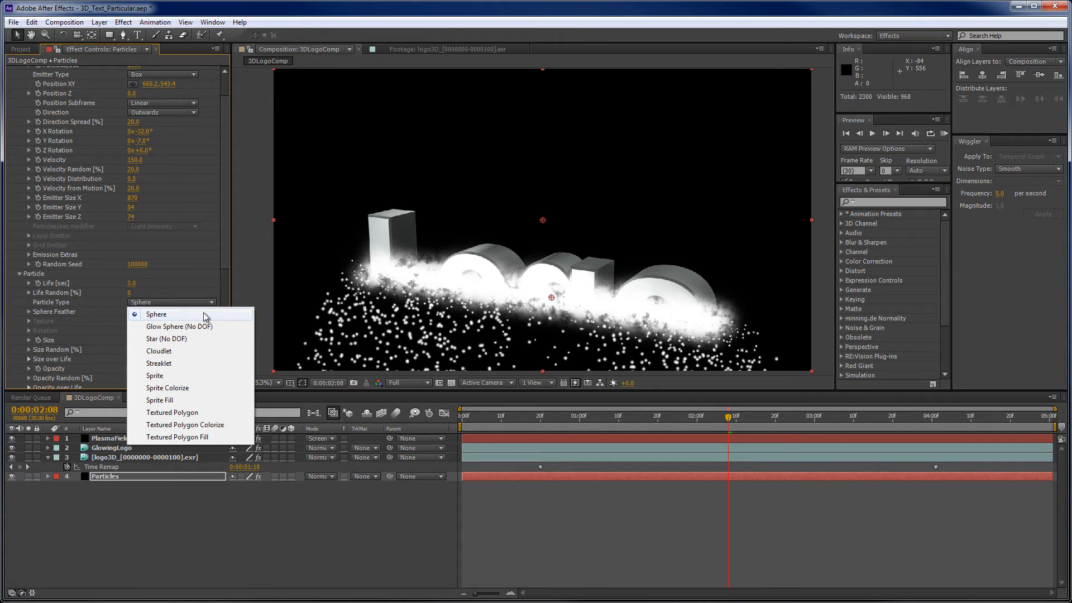
pyautogui.click(180, 339)
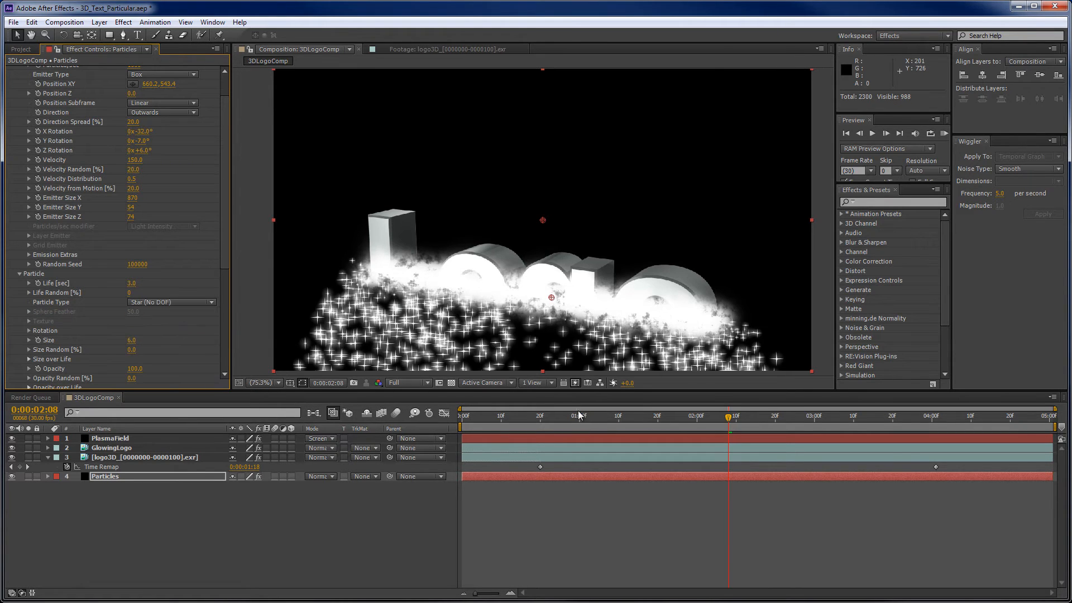
pyautogui.moveTo(478, 421); pyautogui.dragTo(627, 416)
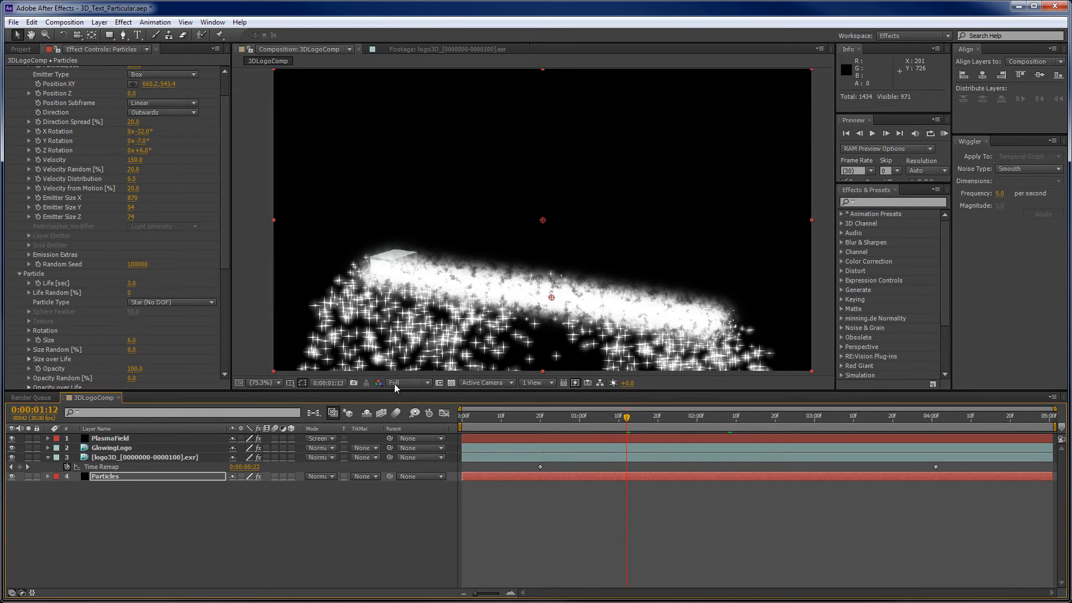
pyautogui.moveTo(471, 420); pyautogui.dragTo(615, 416)
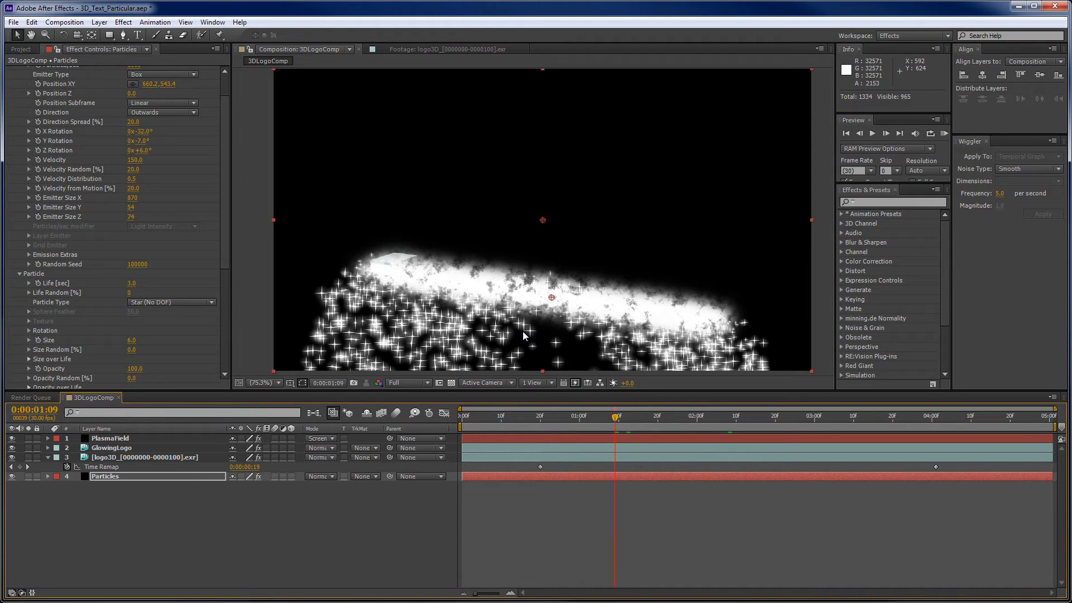
pyautogui.moveTo(579, 418); pyautogui.dragTo(531, 427)
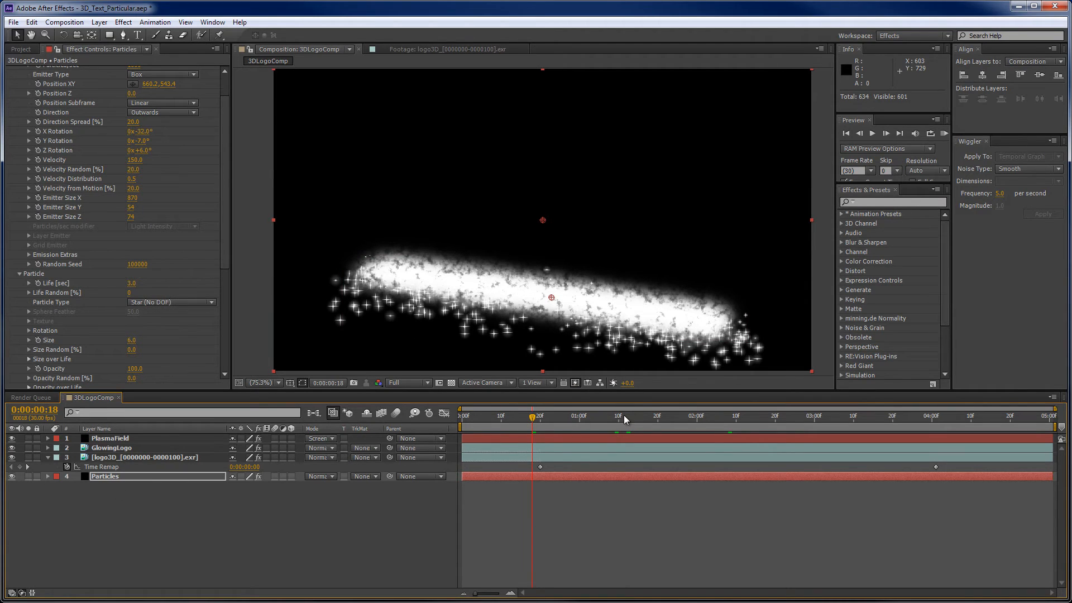
# - Add a 100% Opacity keyframe to the PlasmaField layer at 0:00:00:20, aligned with the logo's first Time Remap keyframe
pyautogui.moveTo(537, 425); pyautogui.dragTo(540, 424)
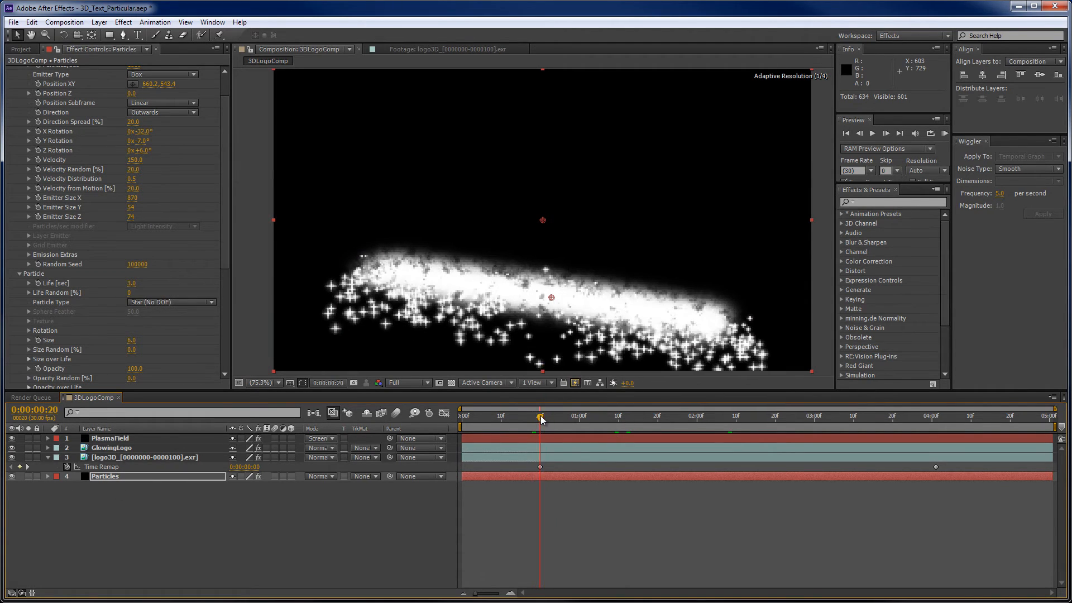
pyautogui.click(133, 458)
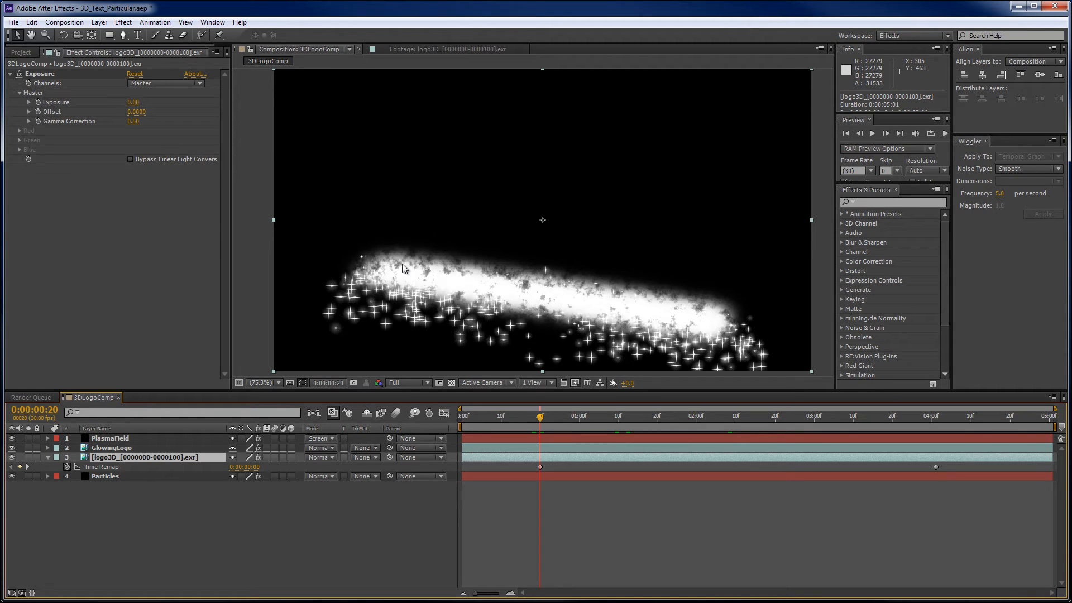
pyautogui.click(121, 439)
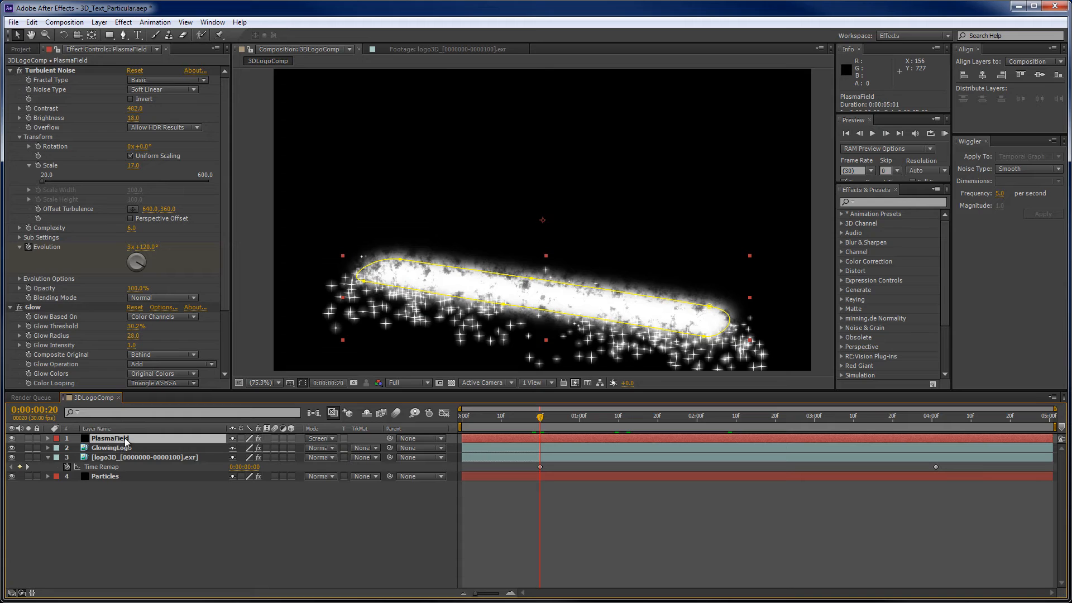
pyautogui.press('t')
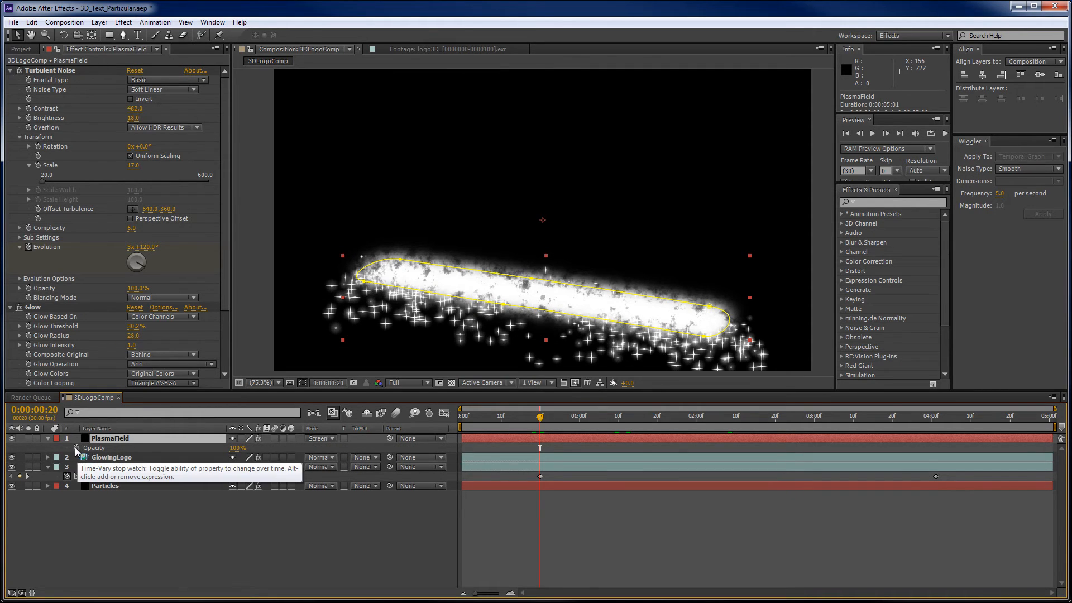
pyautogui.click(77, 447)
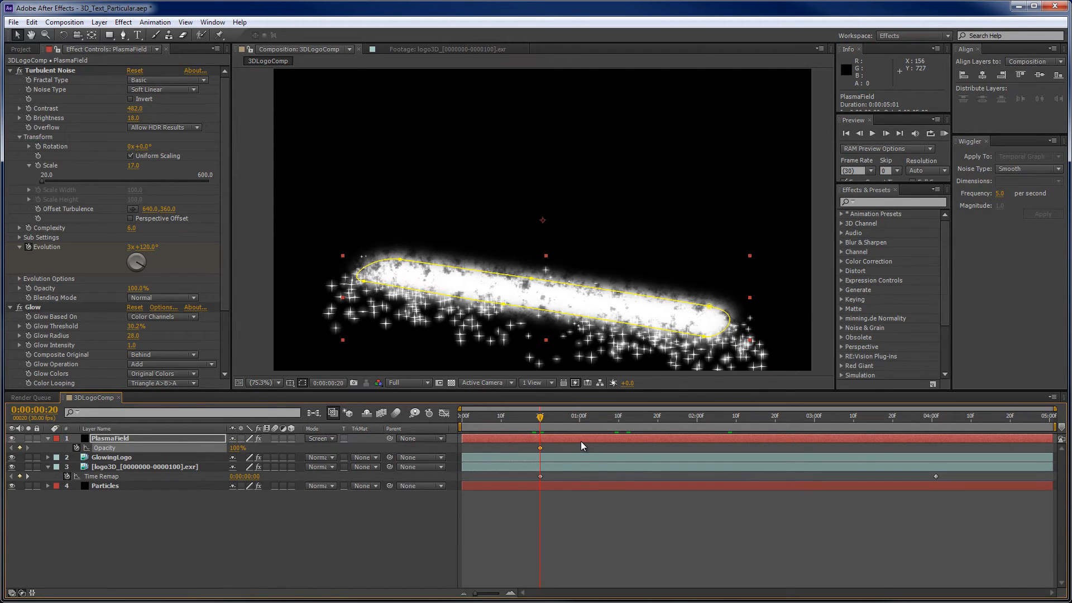
# - Keyframe the PlasmaField opacity at 0% ten frames earlier, at 0:00:00:10, for a fade-in
pyautogui.hotkey('shift', 'pageup')
pyautogui.hotkey('shift', 'pagedown')
pyautogui.hotkey('shift', 'pageup')
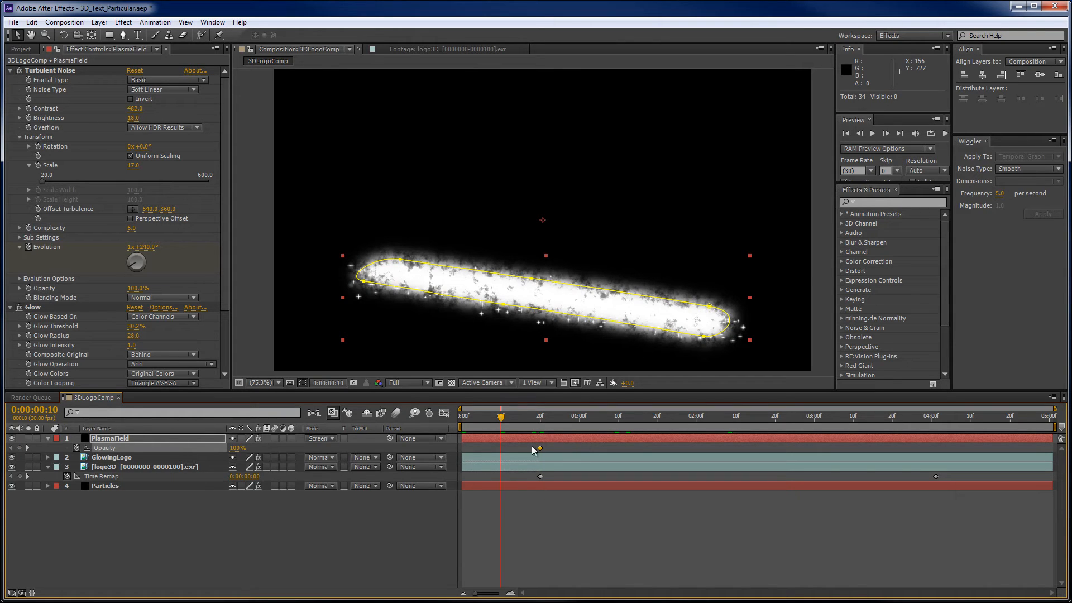
pyautogui.click(238, 448)
pyautogui.write('0')
pyautogui.press('Return')
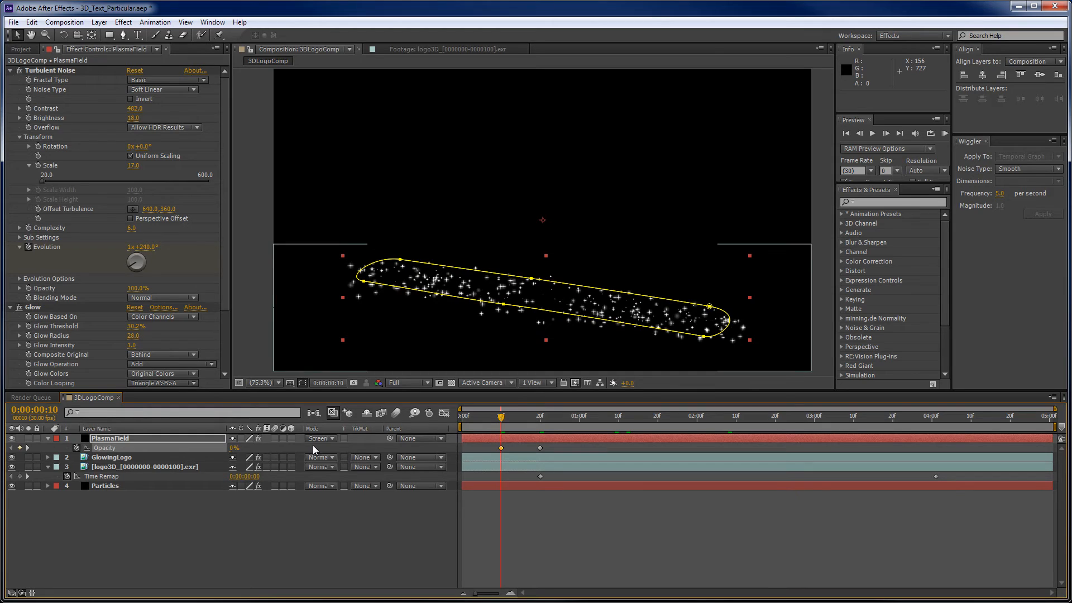
# - Fade out PlasmaField with Opacity keyframes of 100% at 0:00:04:01 and 0% at 0:00:04:11
pyautogui.click(932, 420)
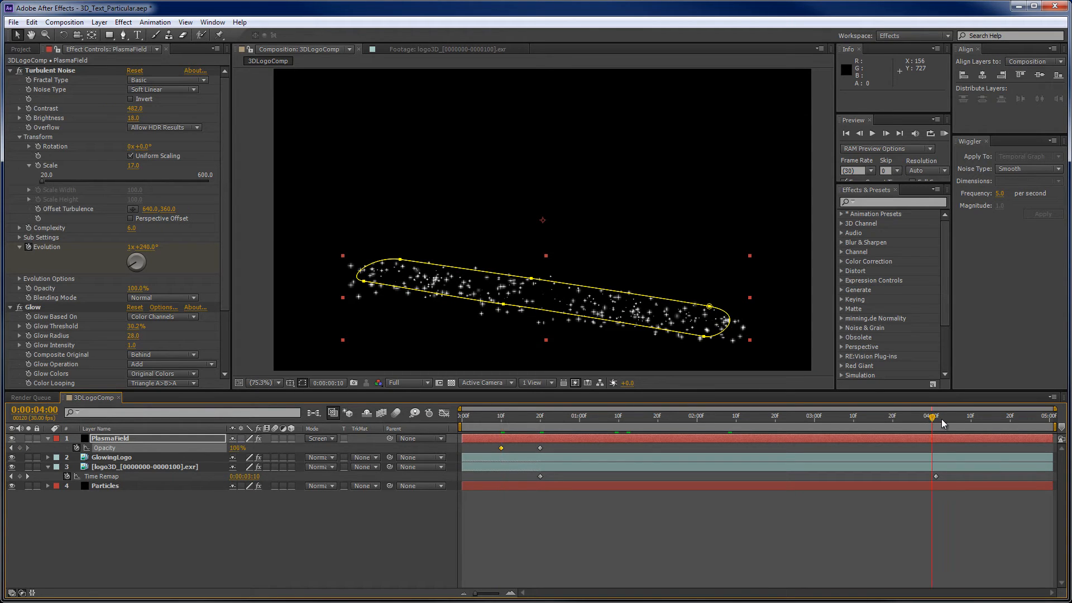
pyautogui.press('pagedown')
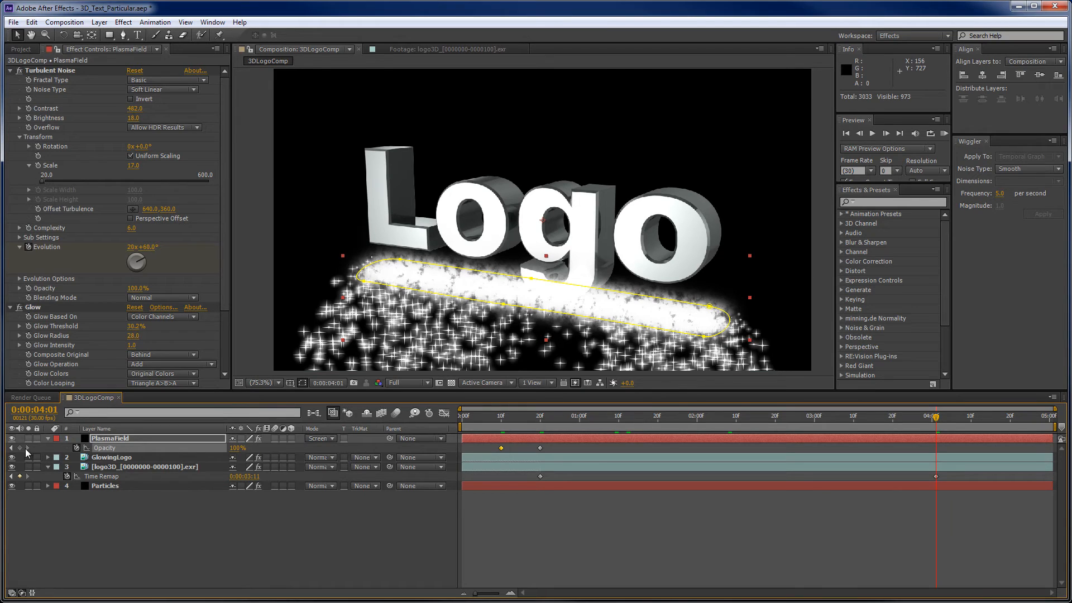
pyautogui.hotkey('shift', 'pagedown')
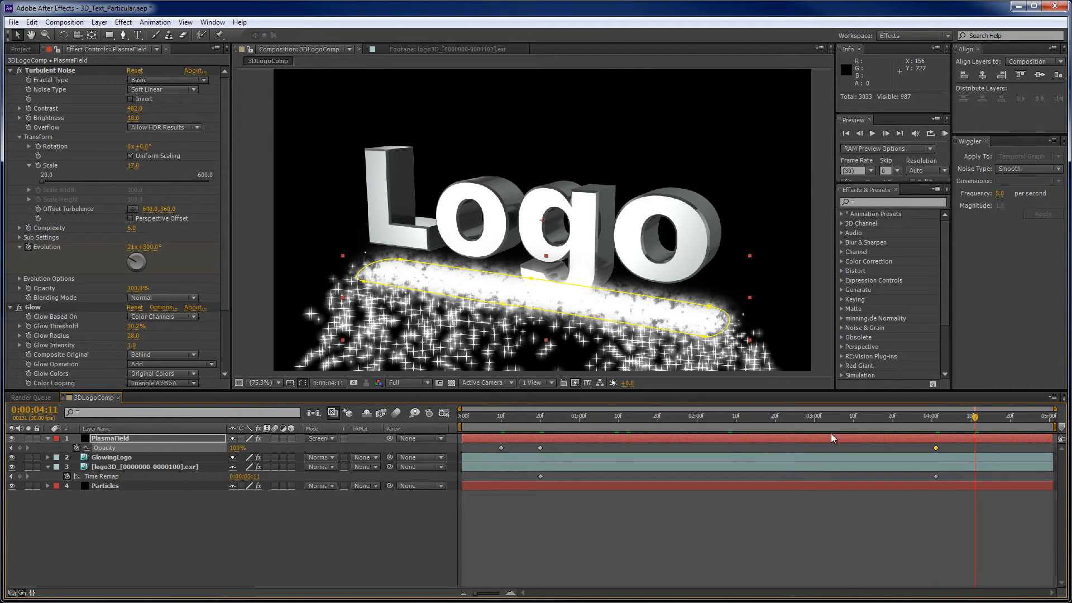
pyautogui.click(237, 448)
pyautogui.write('0')
pyautogui.press('Return')
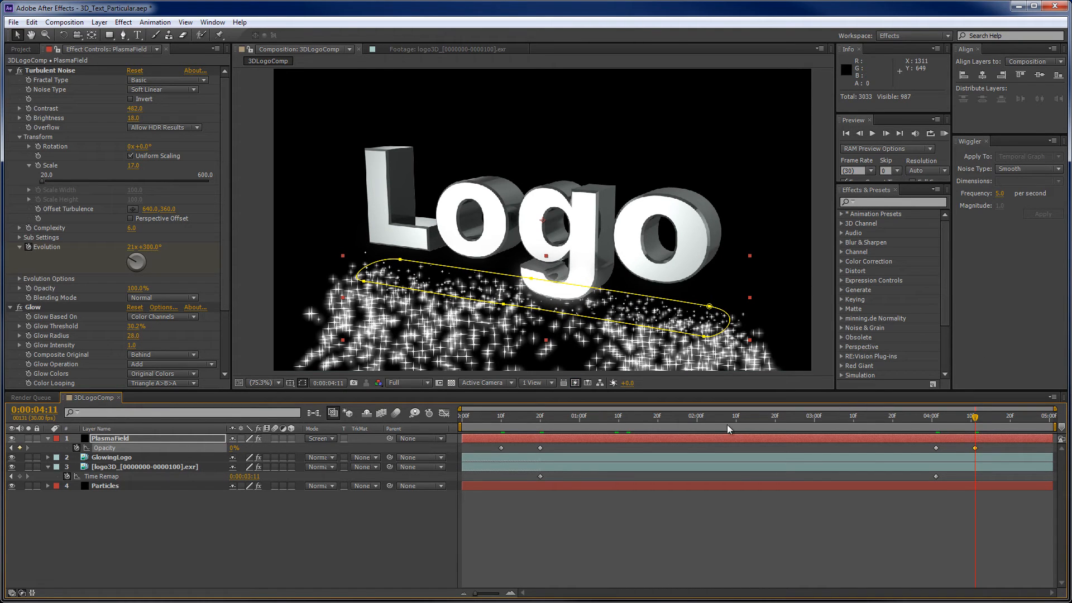
# - Start keyframing Particular's Particles/sec on the Particles layer at 0:00:00:20 with a value of 1000
pyautogui.click(540, 423)
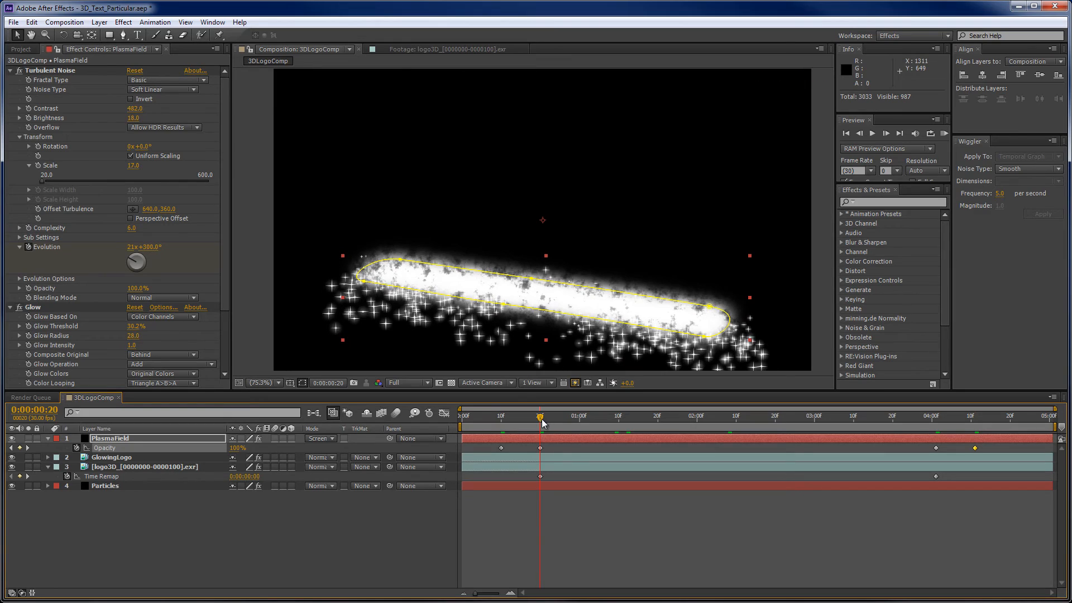
pyautogui.click(551, 486)
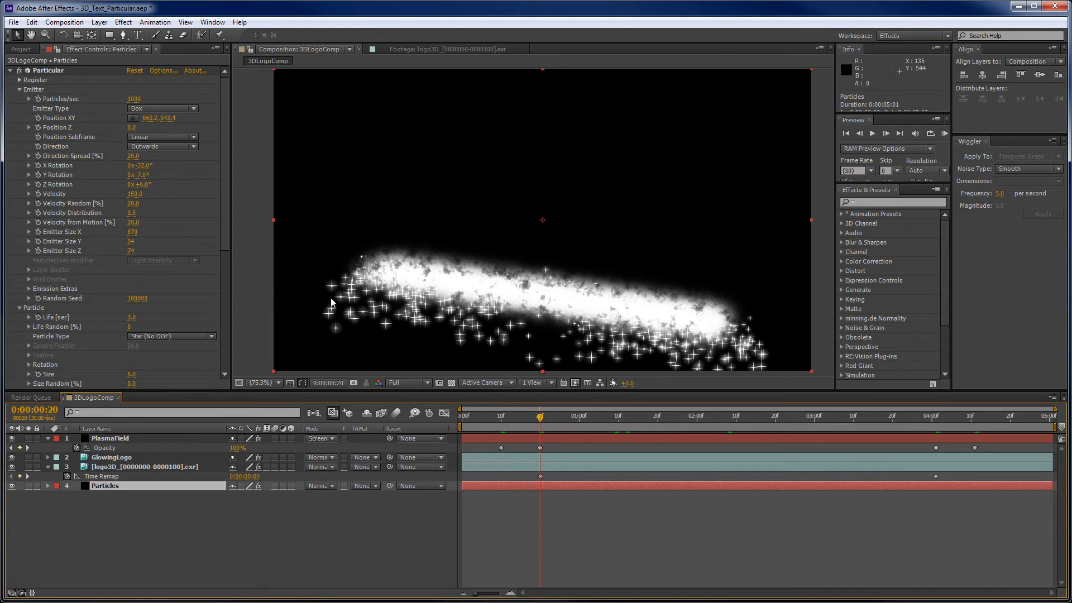
pyautogui.click(38, 99)
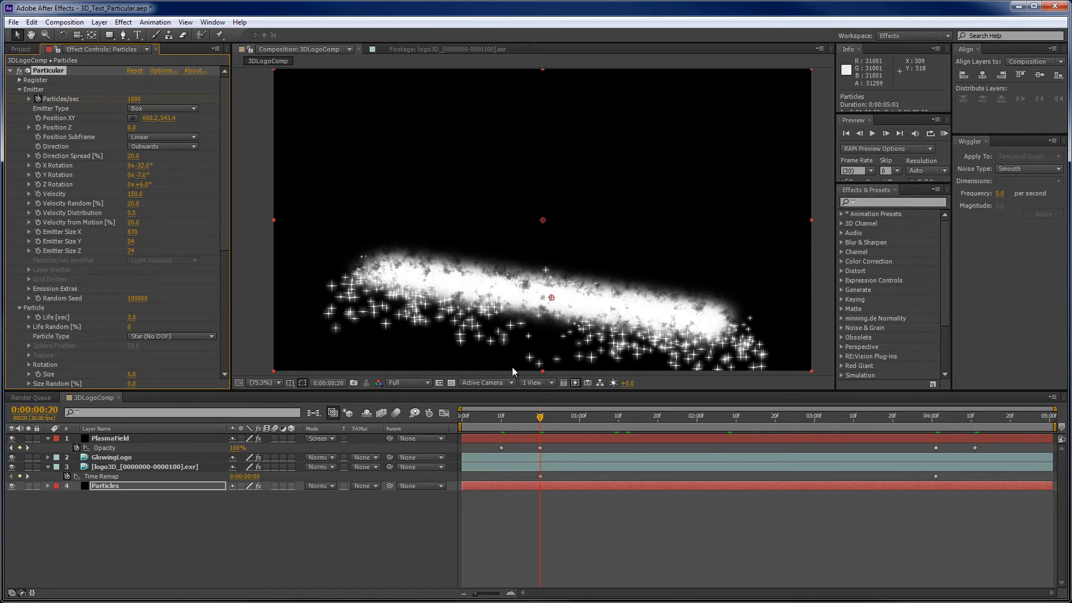
# - Set Particles/sec to 0 at 0:00:00:12 and reveal the Particles layer's keyframes in the timeline
pyautogui.moveTo(539, 423); pyautogui.dragTo(508, 425)
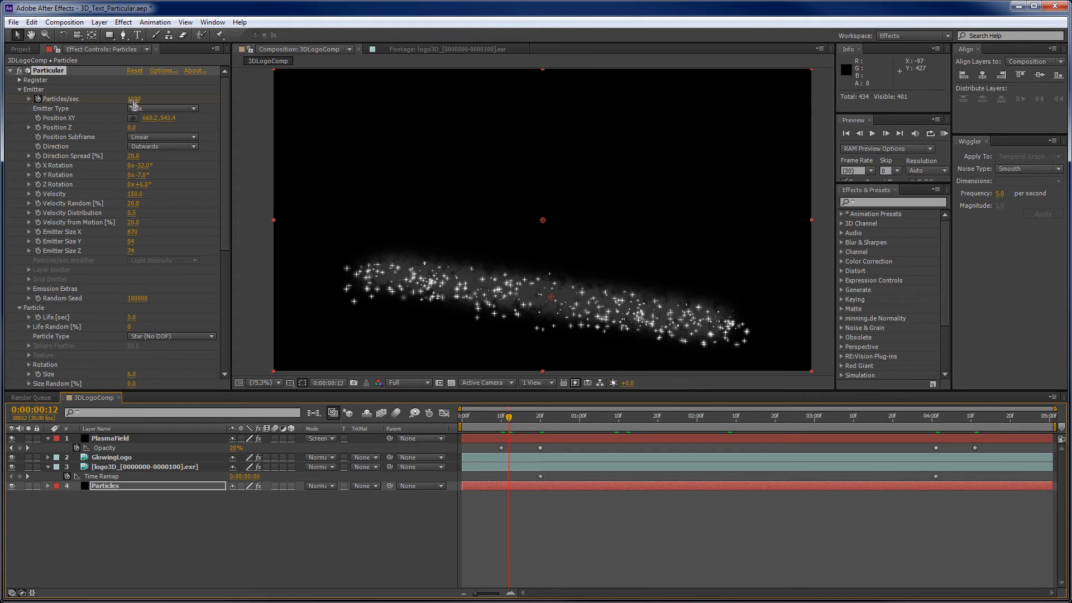
pyautogui.moveTo(133, 102); pyautogui.dragTo(29, 112)
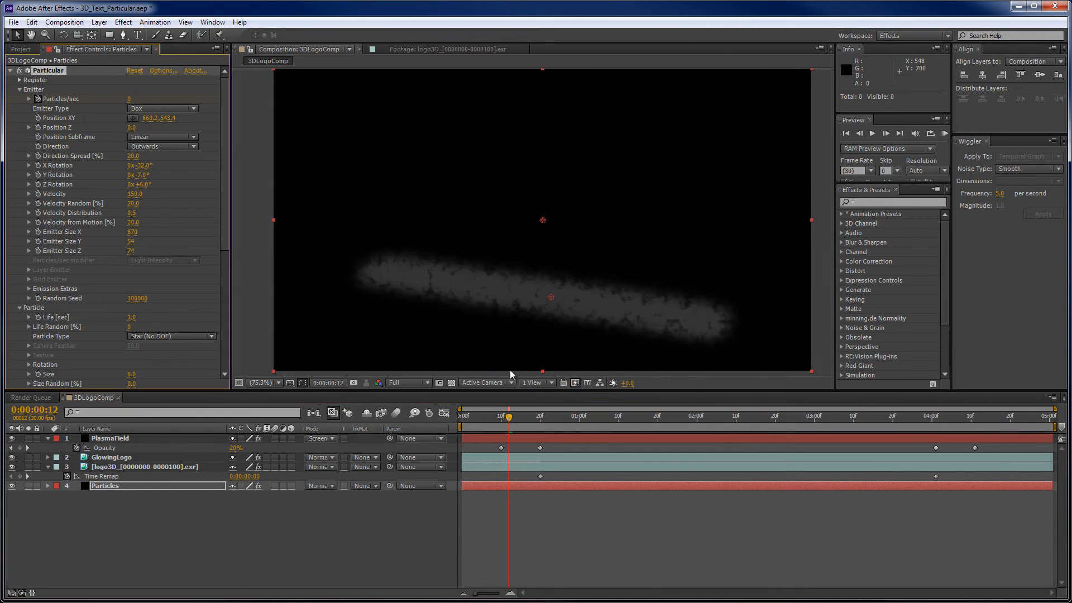
pyautogui.click(166, 486)
pyautogui.press('u')
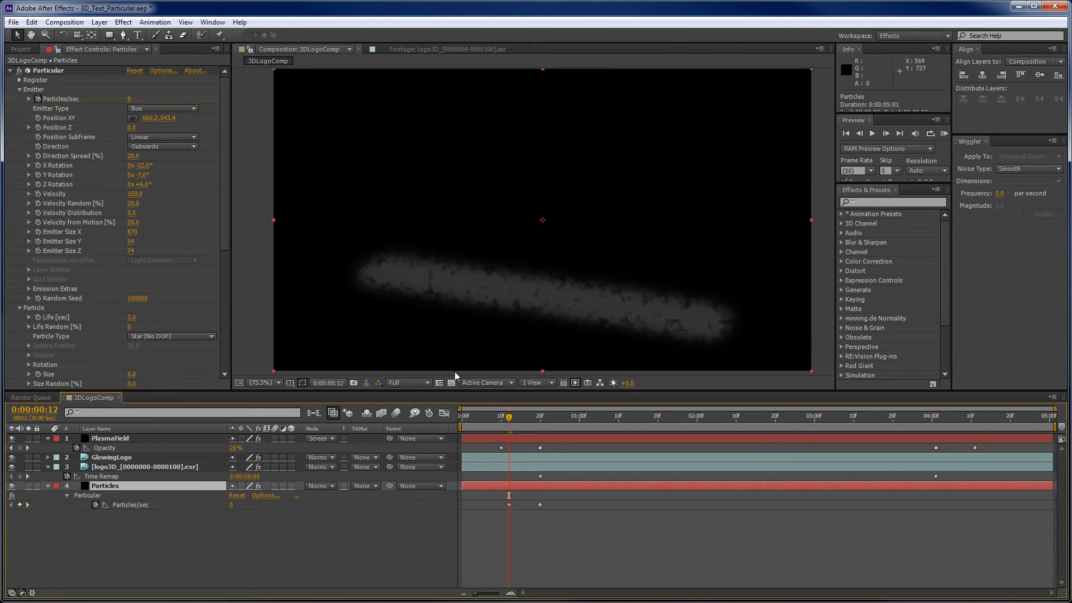
# - End the particle emission with Particles/sec keyframes of 1000 at 0:00:04:01 and 0 at 0:00:04:09
pyautogui.moveTo(509, 422); pyautogui.dragTo(692, 394)
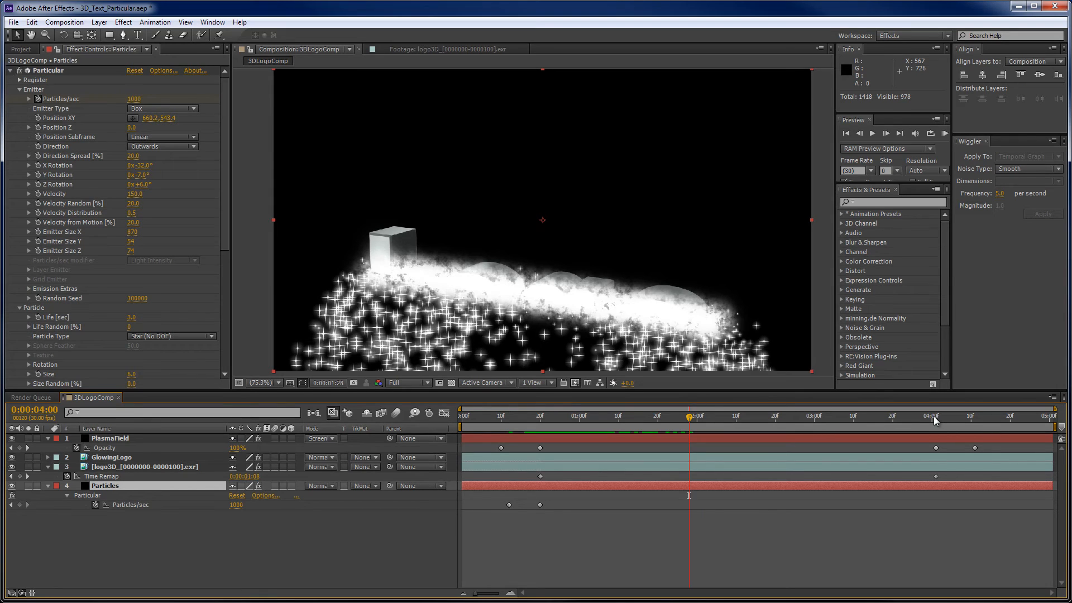
pyautogui.click(934, 417)
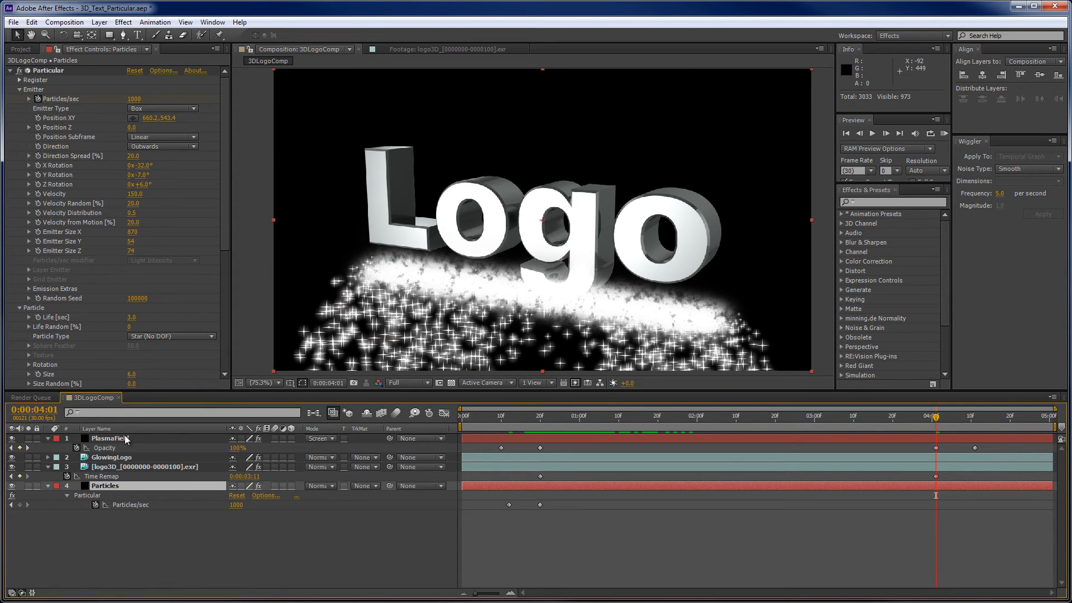
pyautogui.click(20, 505)
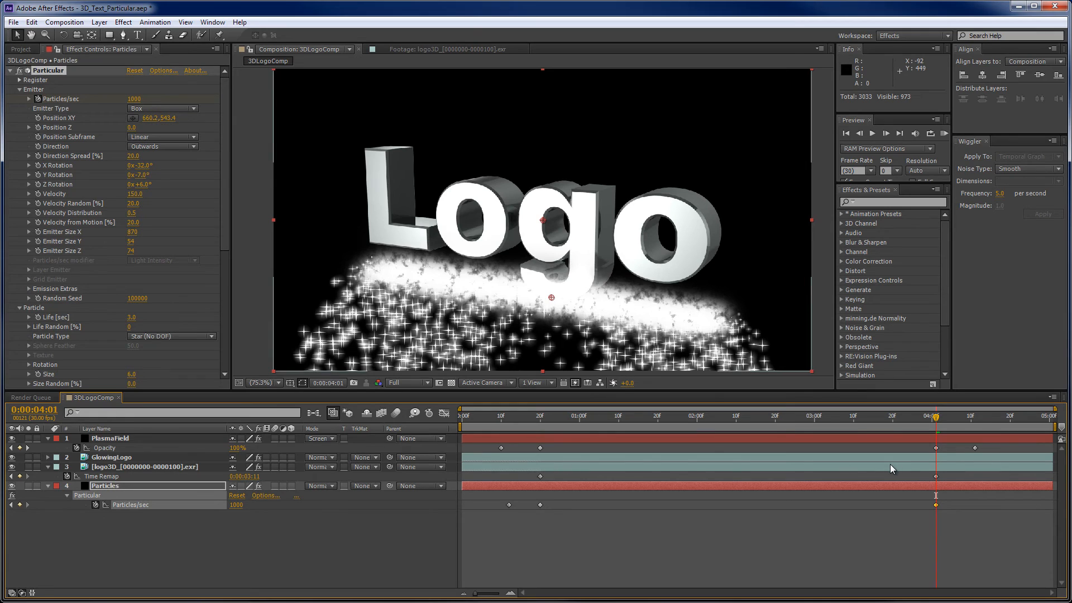
pyautogui.click(969, 416)
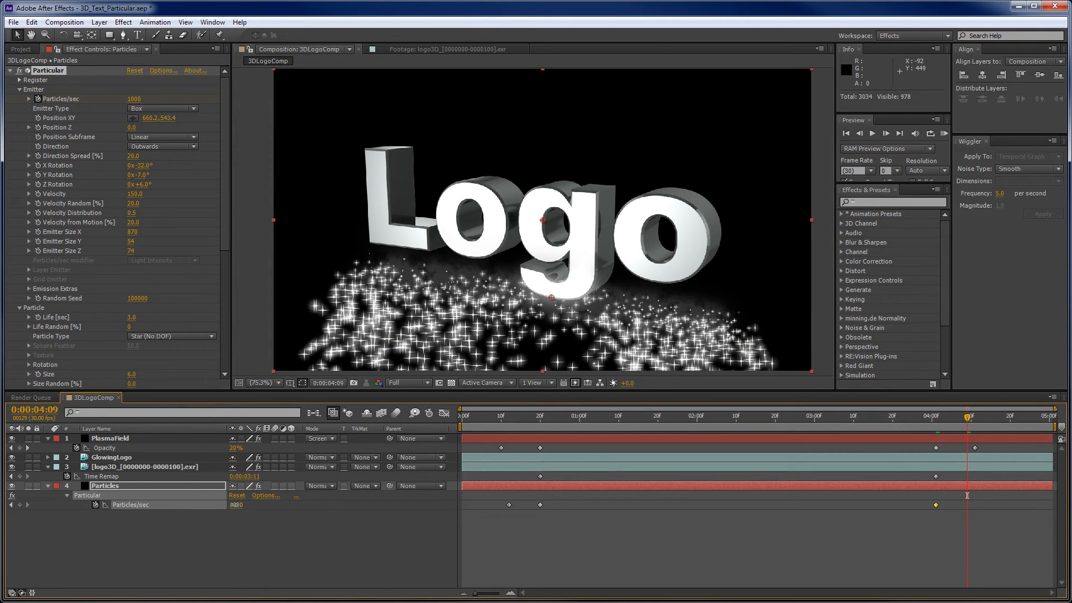
pyautogui.moveTo(236, 505); pyautogui.dragTo(216, 510)
# - Check the falling particles at the end of the composition and set Particular's Physics Gravity to 300
pyautogui.moveTo(969, 418); pyautogui.dragTo(1070, 401)
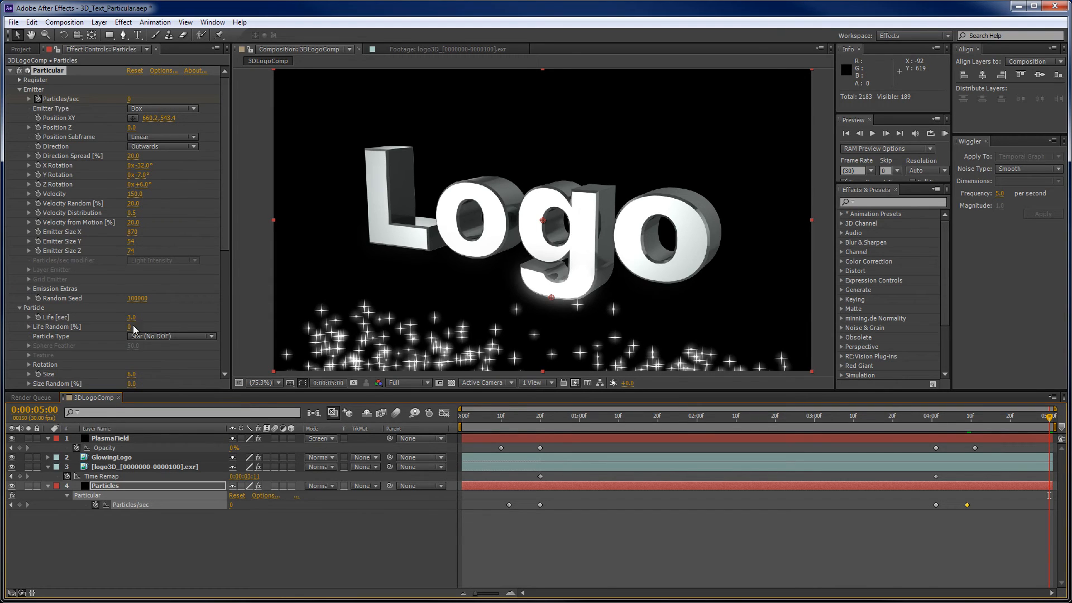
pyautogui.moveTo(226, 262); pyautogui.dragTo(221, 359)
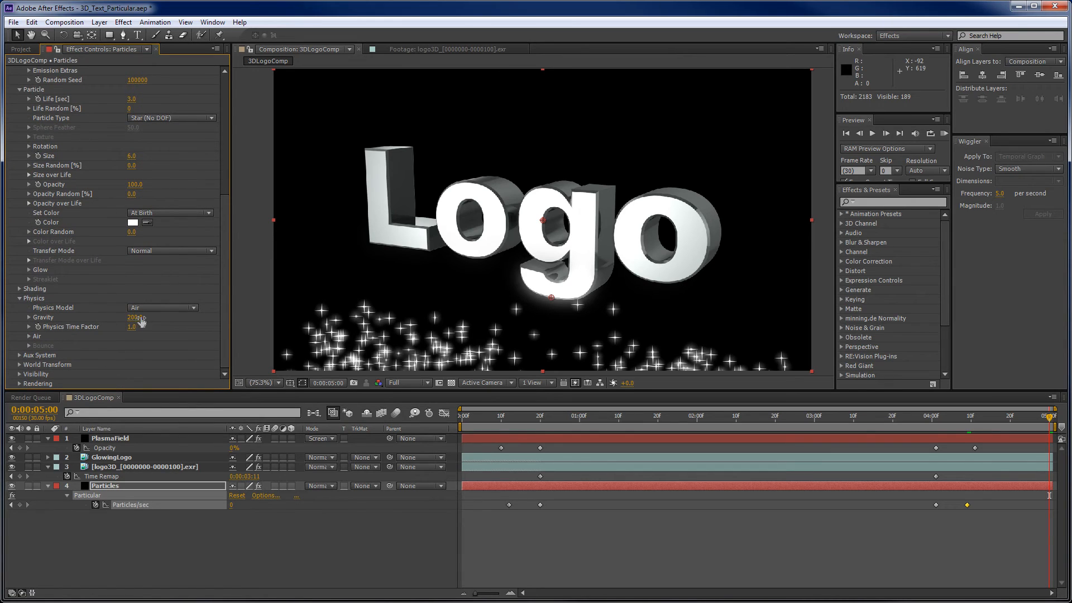
pyautogui.click(195, 349)
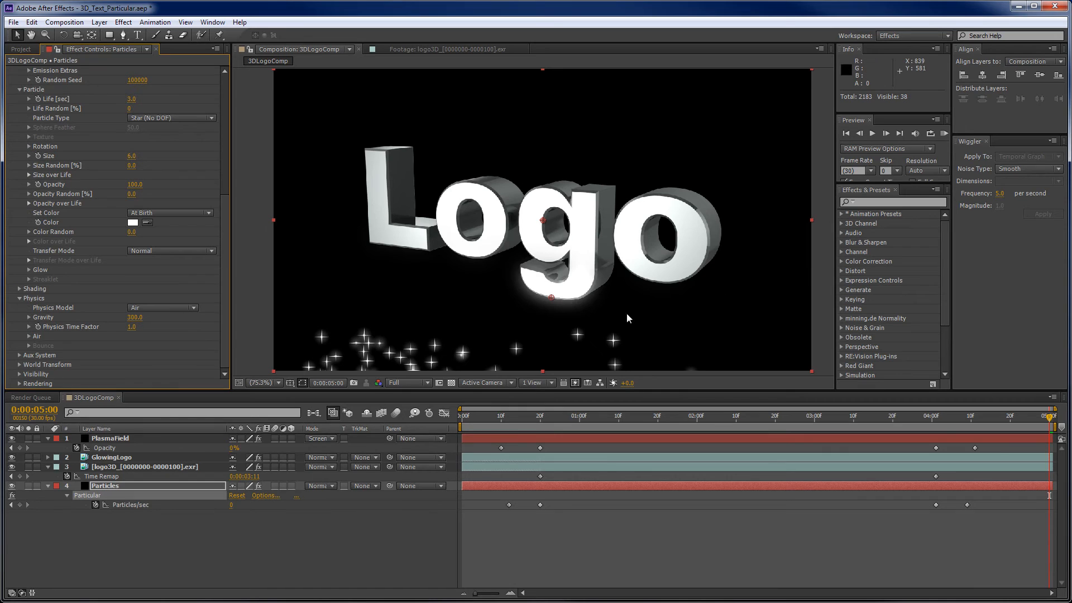
# - Move the last Particles/sec keyframe to 0:00:04:04 and the first one closer to the 0:00:00:20 keyframe, and scrub through the result
pyautogui.moveTo(937, 418); pyautogui.dragTo(967, 422)
pyautogui.press('pageup')
pyautogui.press('pageup')
pyautogui.press('pageup')
pyautogui.press('pageup')
pyautogui.press('pageup')
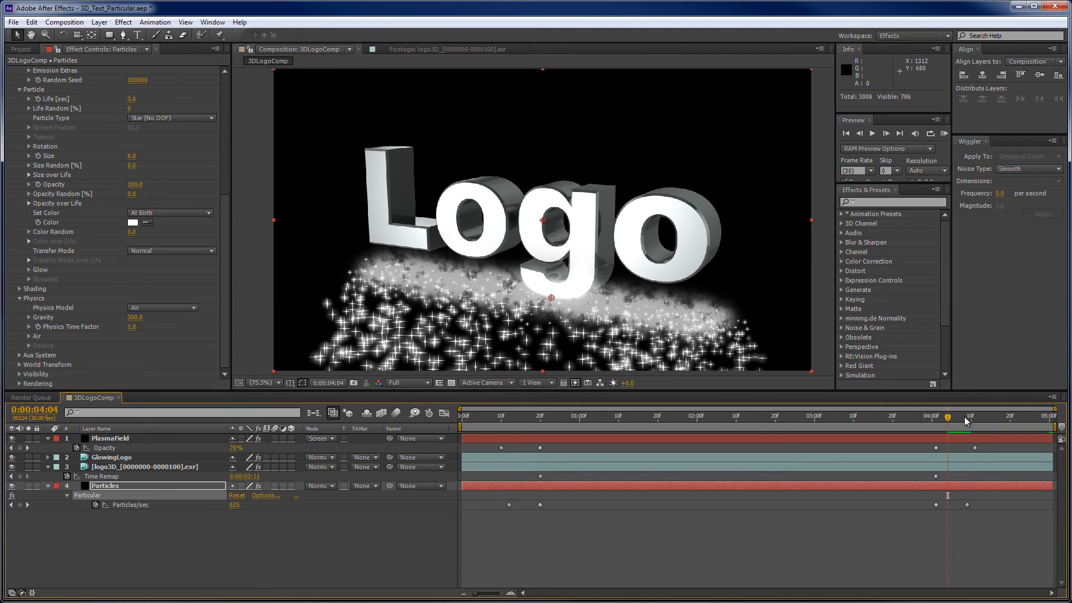
pyautogui.moveTo(967, 506); pyautogui.dragTo(964, 506)
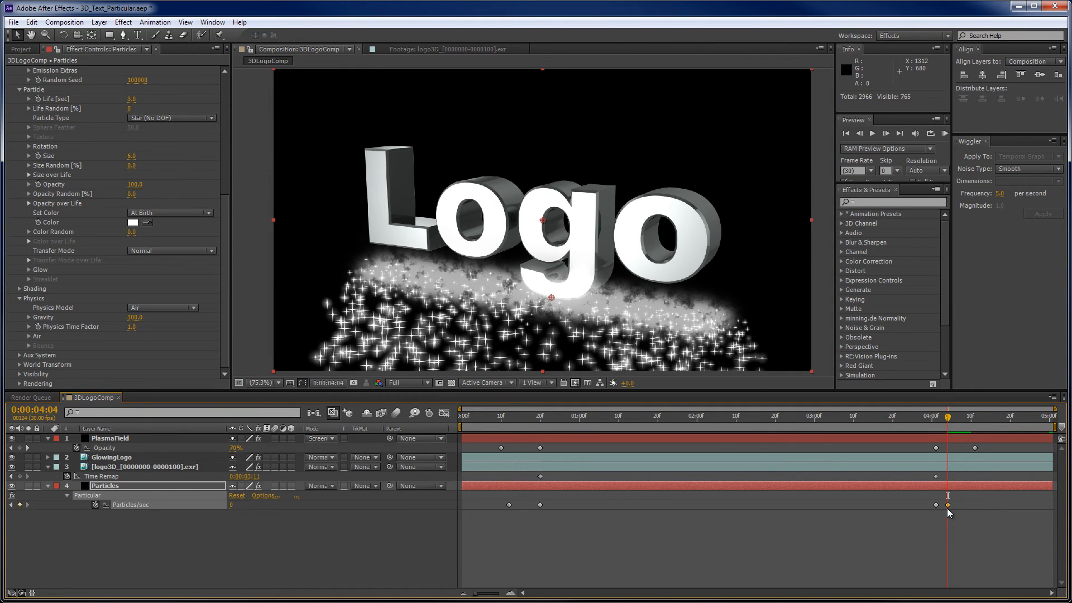
pyautogui.moveTo(512, 504); pyautogui.dragTo(525, 505)
pyautogui.moveTo(519, 420)
pyautogui.mouseDown()
pyautogui.moveTo(1048, 412)
pyautogui.moveTo(900, 417)
pyautogui.moveTo(920, 422)
pyautogui.mouseUp()
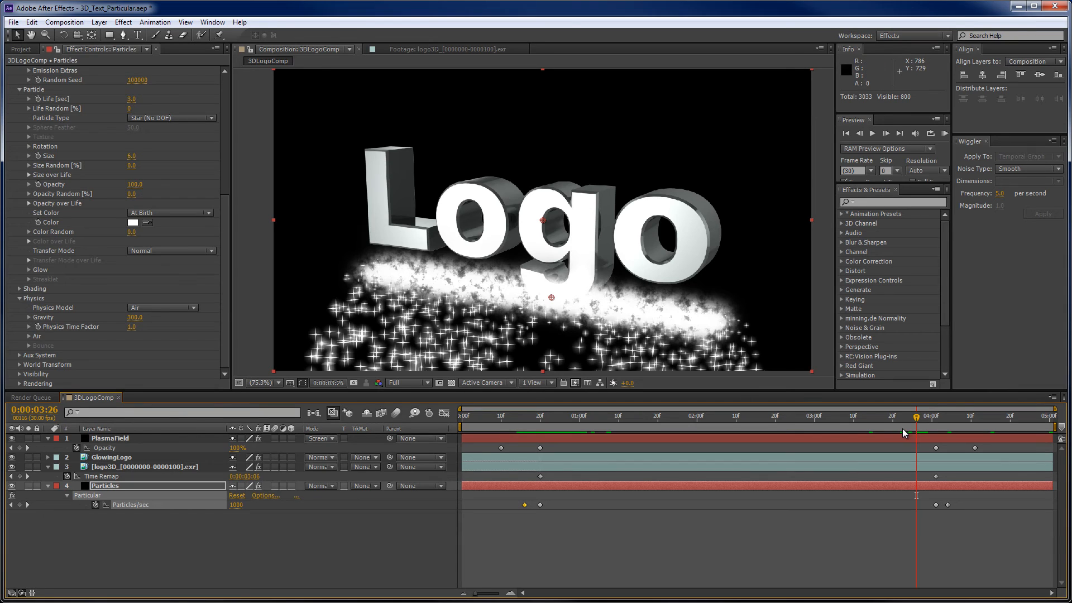
# - Fade out the GlowingLogo layer with Opacity keyframes of 100% at 0:00:04:01 and 0% at 0:00:04:22
pyautogui.click(903, 461)
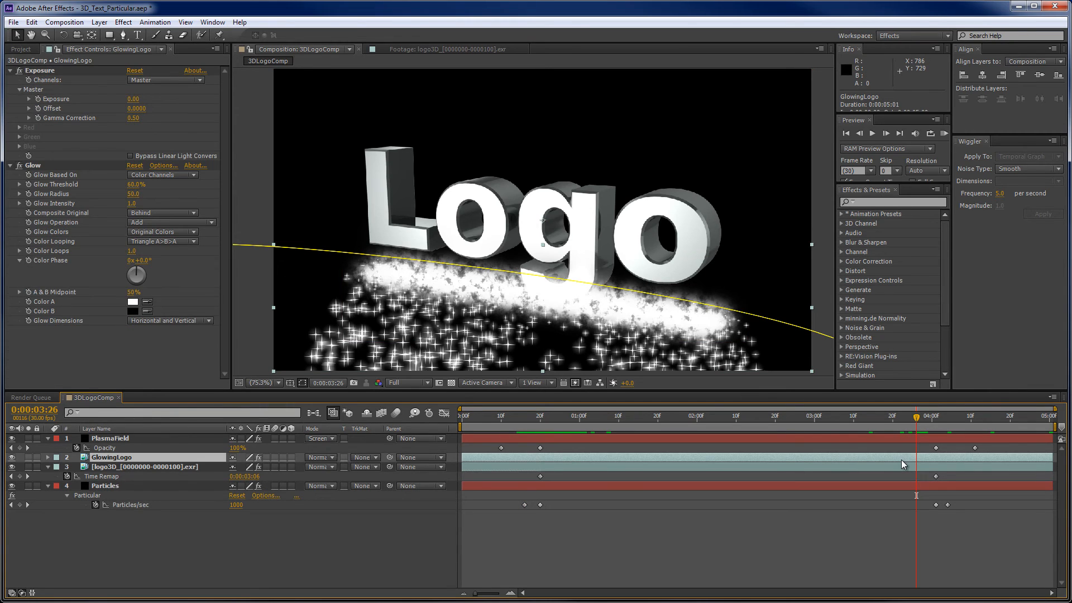
pyautogui.press('u')
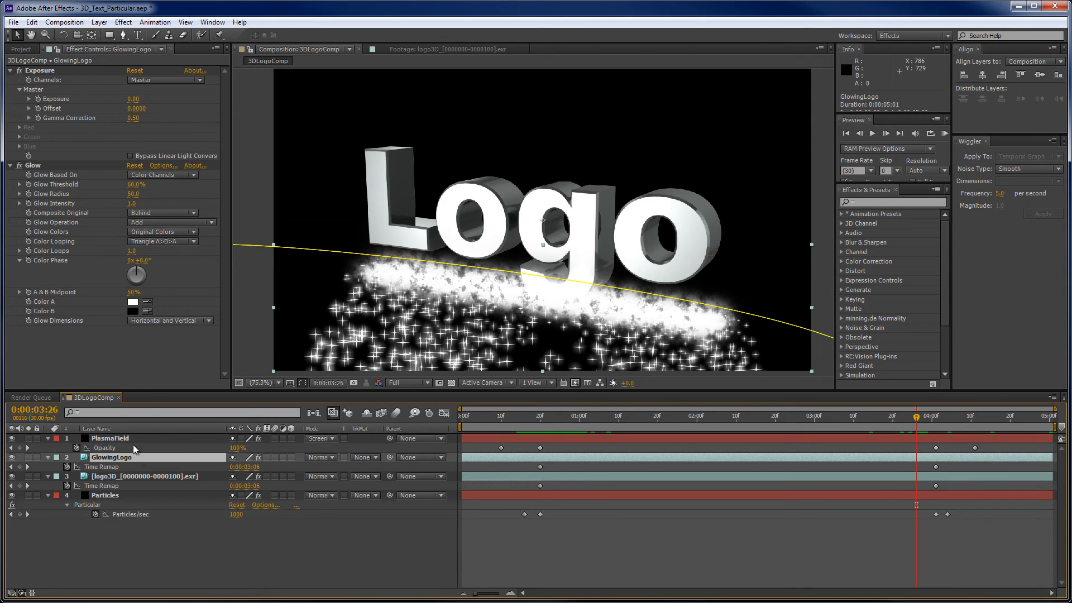
pyautogui.press('t')
pyautogui.moveTo(917, 420); pyautogui.dragTo(936, 417)
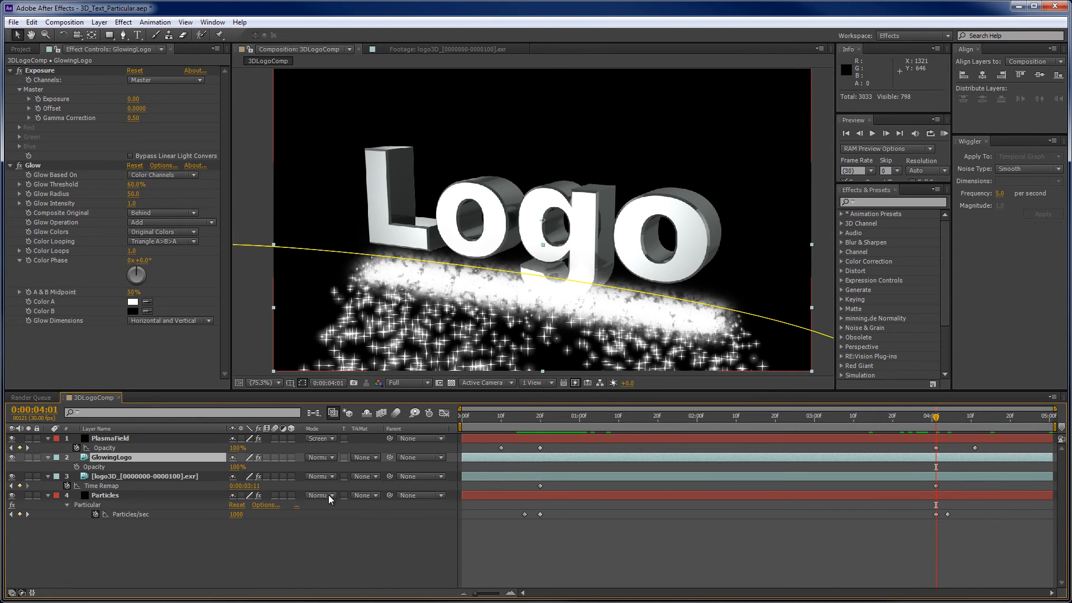
pyautogui.click(77, 467)
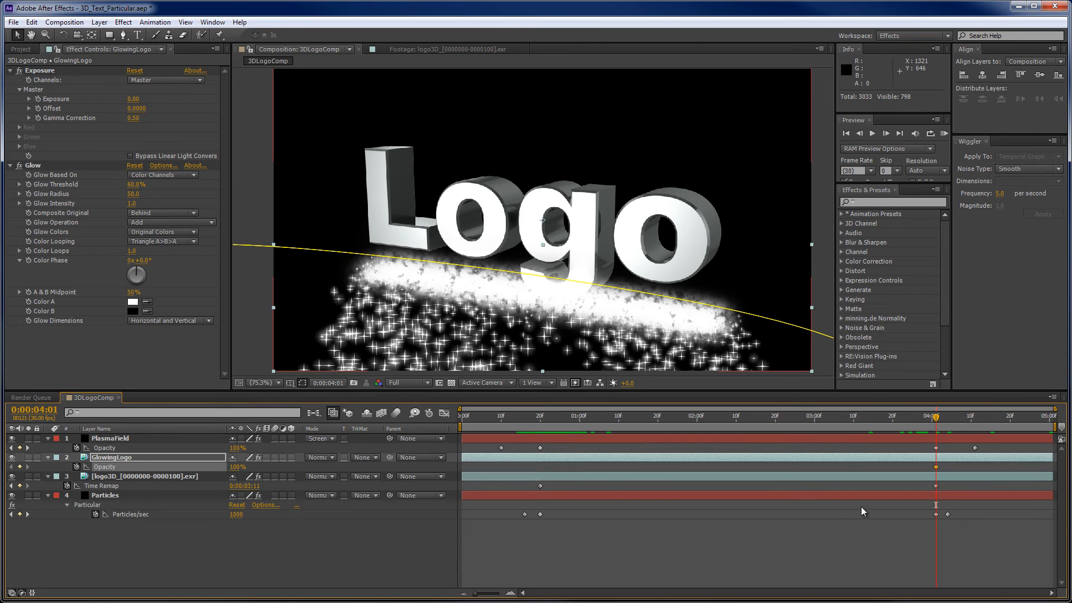
pyautogui.moveTo(937, 419); pyautogui.dragTo(1018, 420)
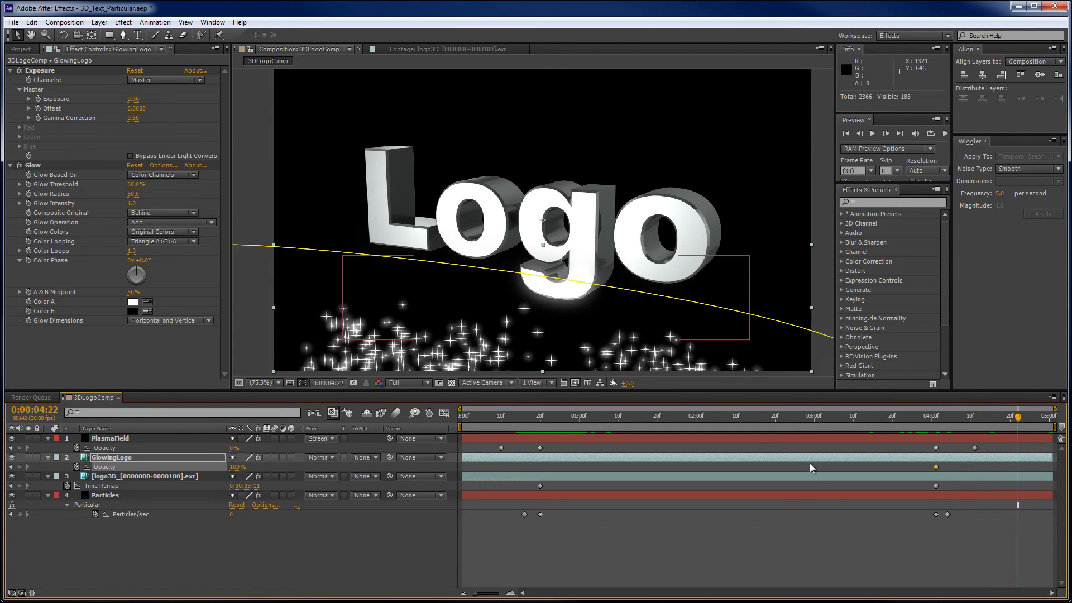
pyautogui.moveTo(237, 473); pyautogui.dragTo(184, 477)
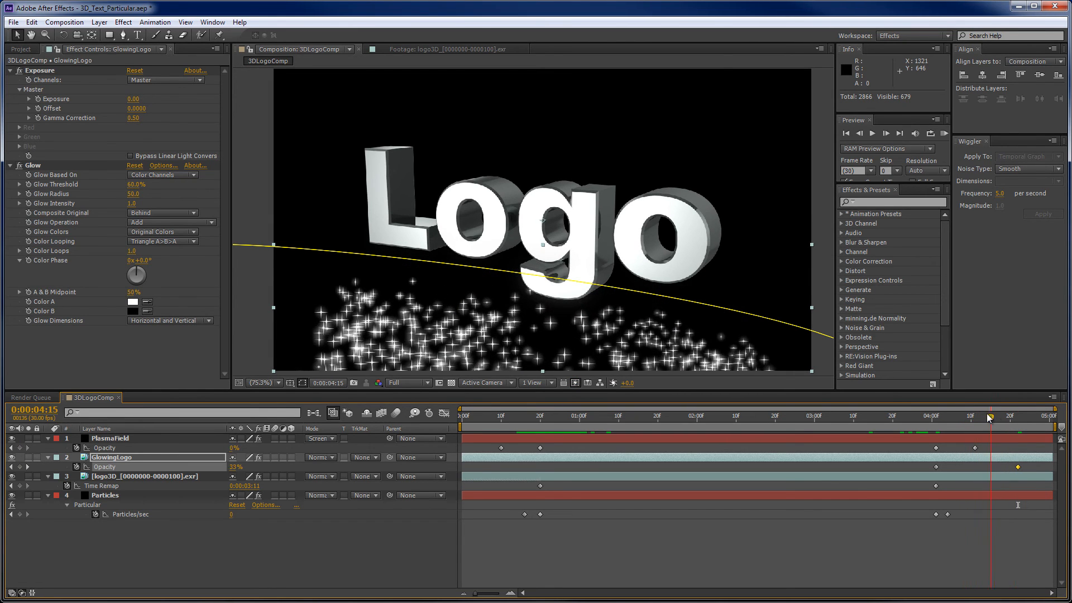
# - Delay the GlowingLogo fade by moving its first Opacity keyframe to 0:00:04:05, preview the fade, and deselect the layer
pyautogui.moveTo(979, 422); pyautogui.dragTo(953, 427)
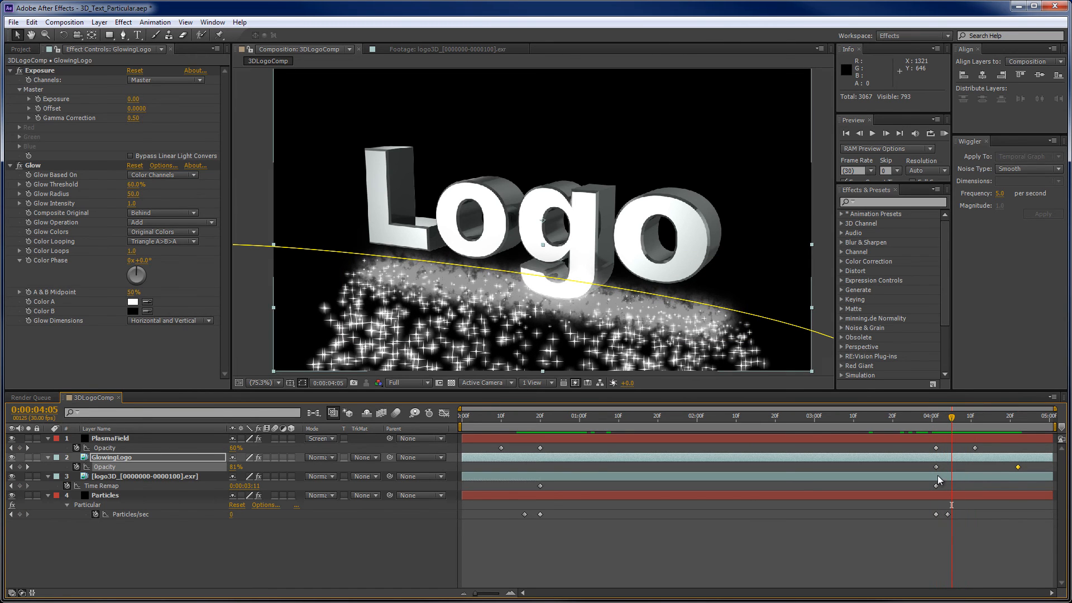
pyautogui.moveTo(936, 467); pyautogui.dragTo(949, 467)
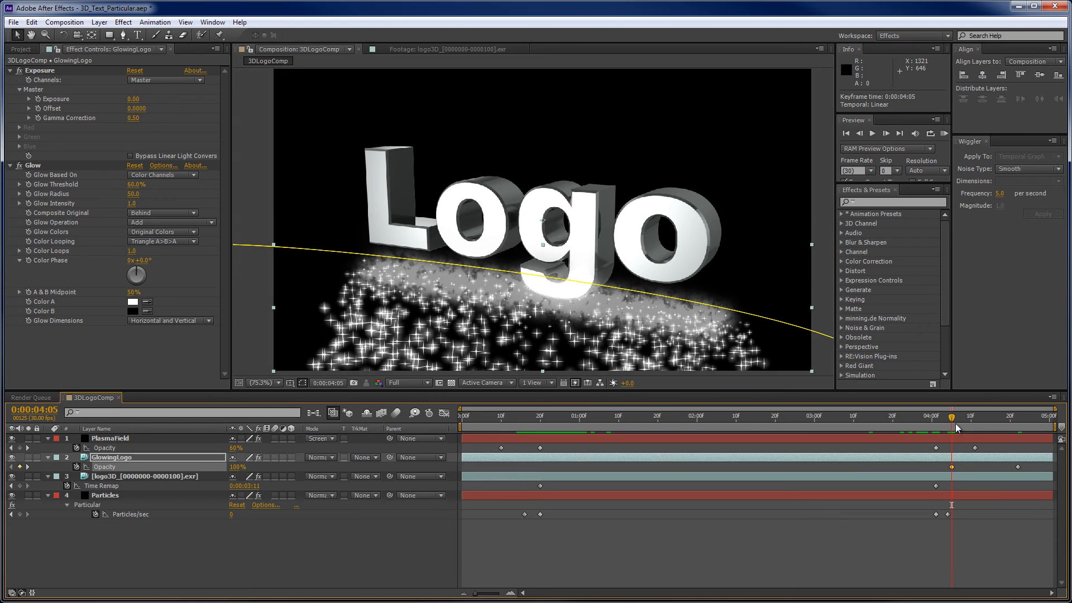
pyautogui.moveTo(957, 428); pyautogui.dragTo(936, 438)
pyautogui.press('space')
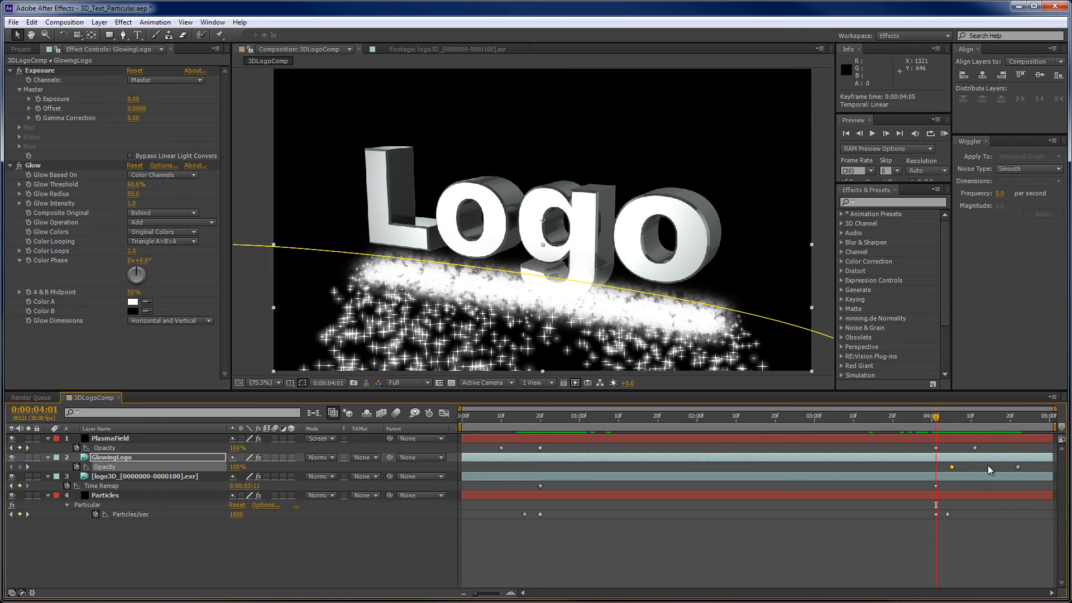
pyautogui.moveTo(937, 422)
pyautogui.mouseDown()
pyautogui.moveTo(952, 422)
pyautogui.moveTo(940, 423)
pyautogui.mouseUp()
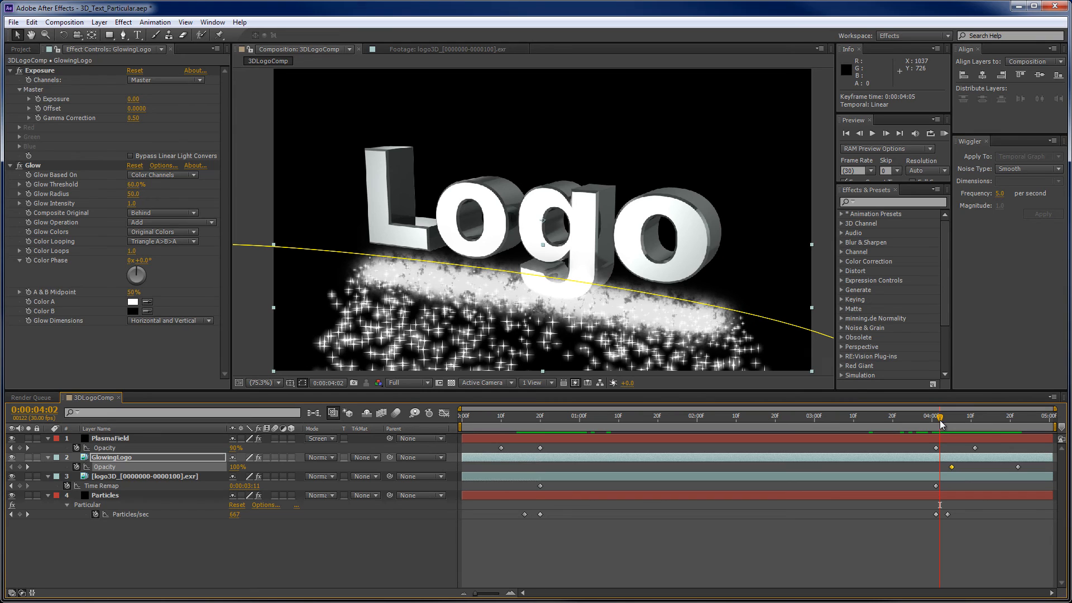
pyautogui.moveTo(941, 424); pyautogui.dragTo(1019, 410)
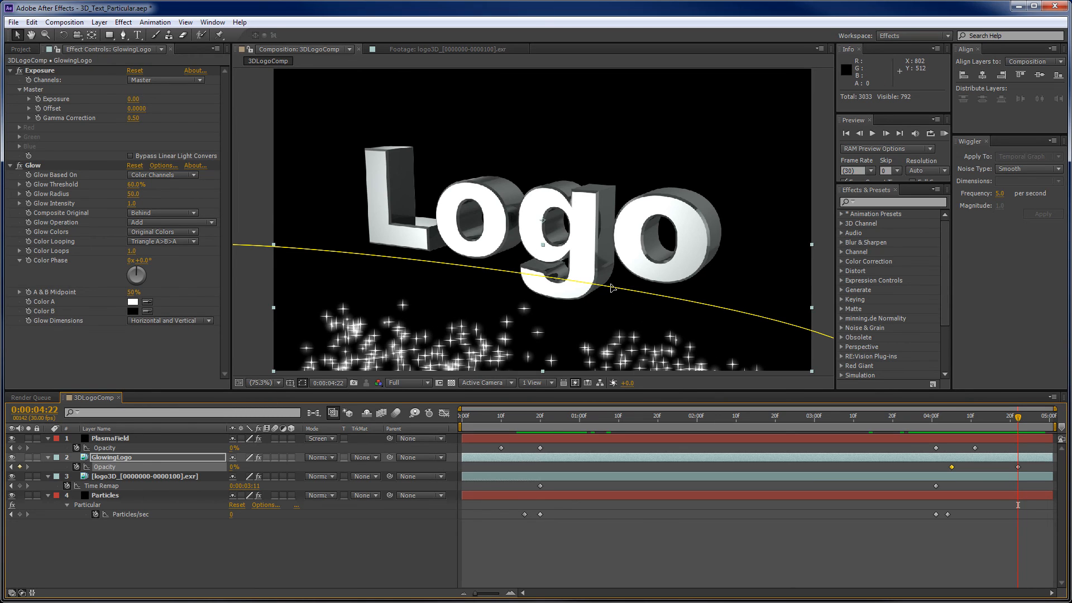
pyautogui.click(246, 106)
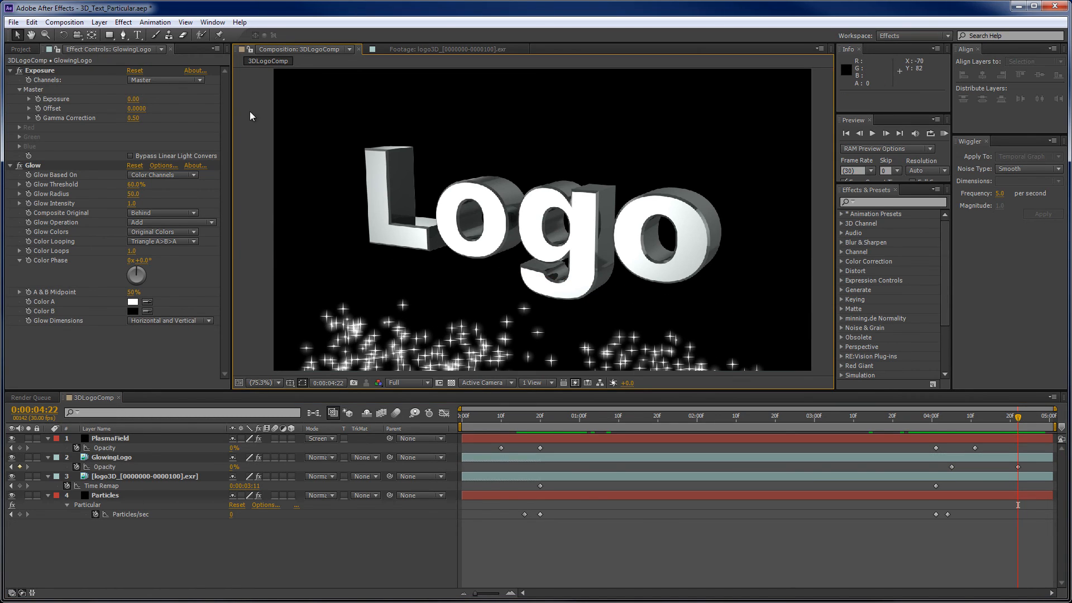
pyautogui.click(939, 49)
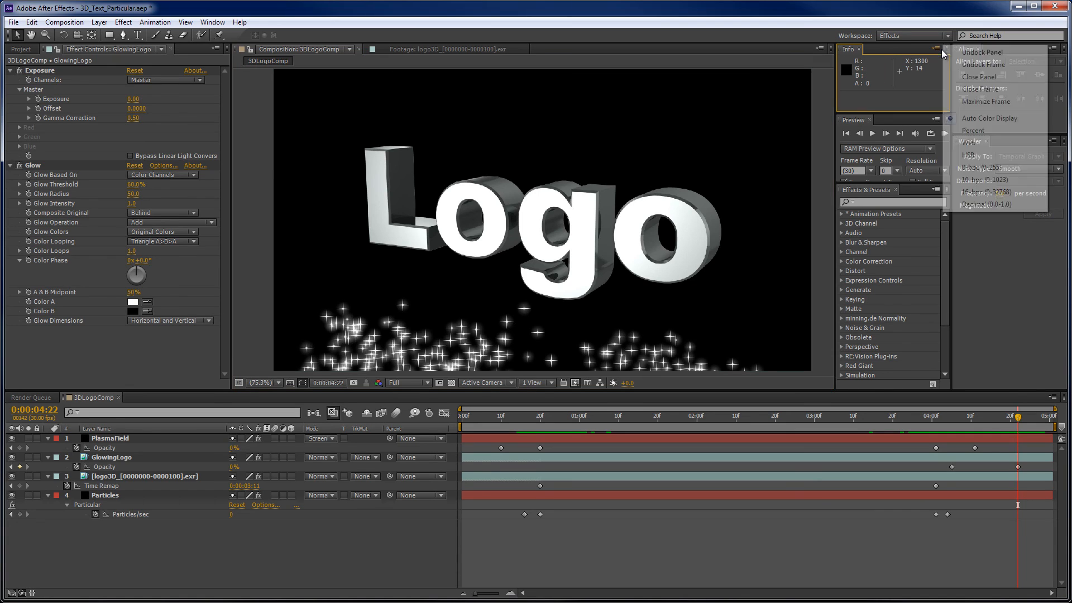
pyautogui.click(986, 102)
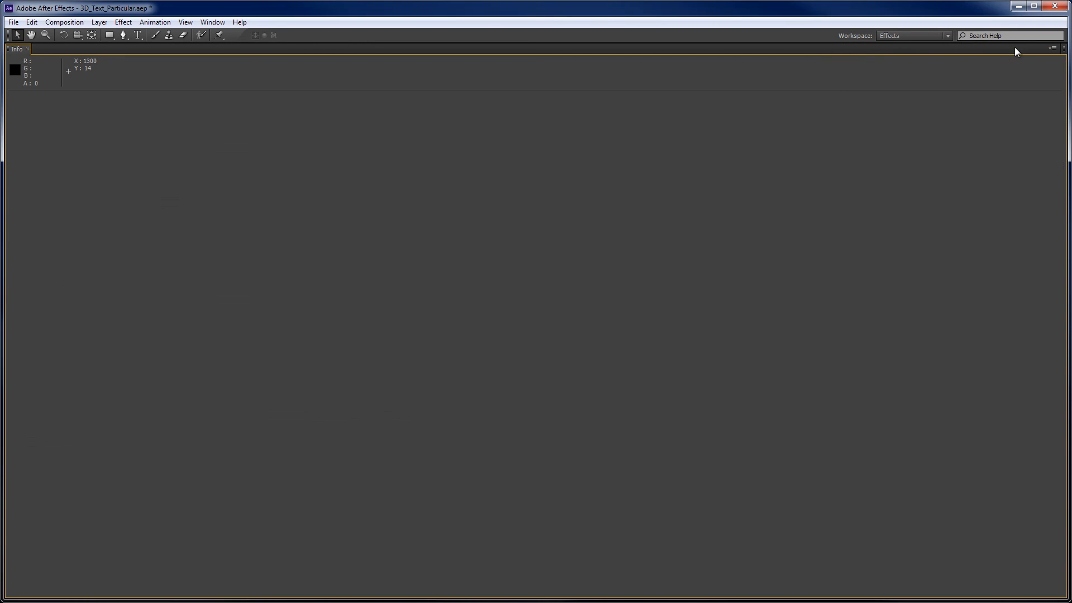
pyautogui.click(1055, 50)
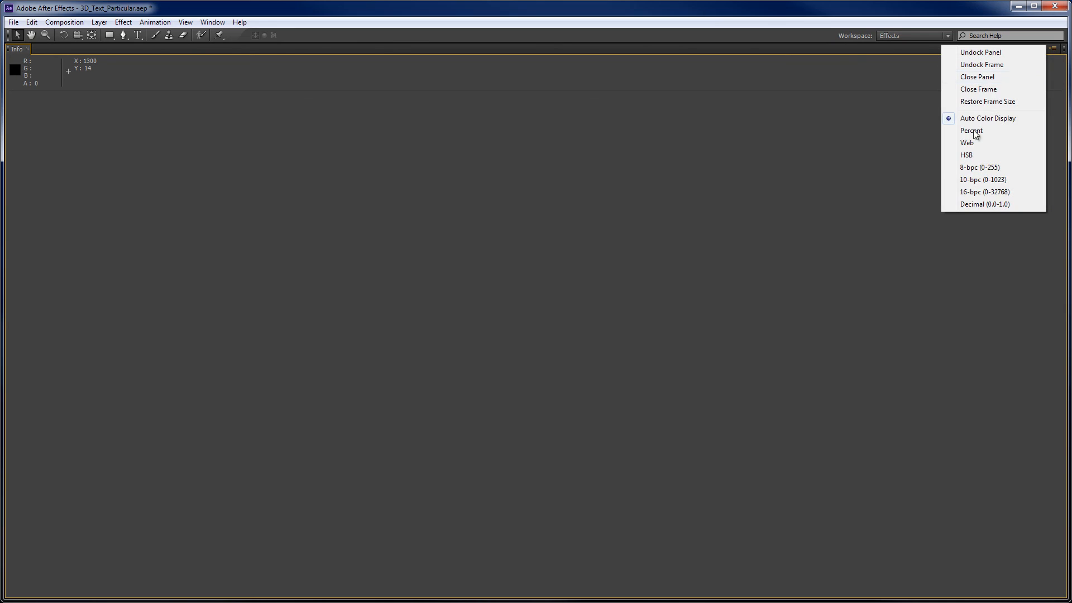
pyautogui.click(984, 103)
# - Maximize the composition view and play the logo animation to review it
pyautogui.click(820, 49)
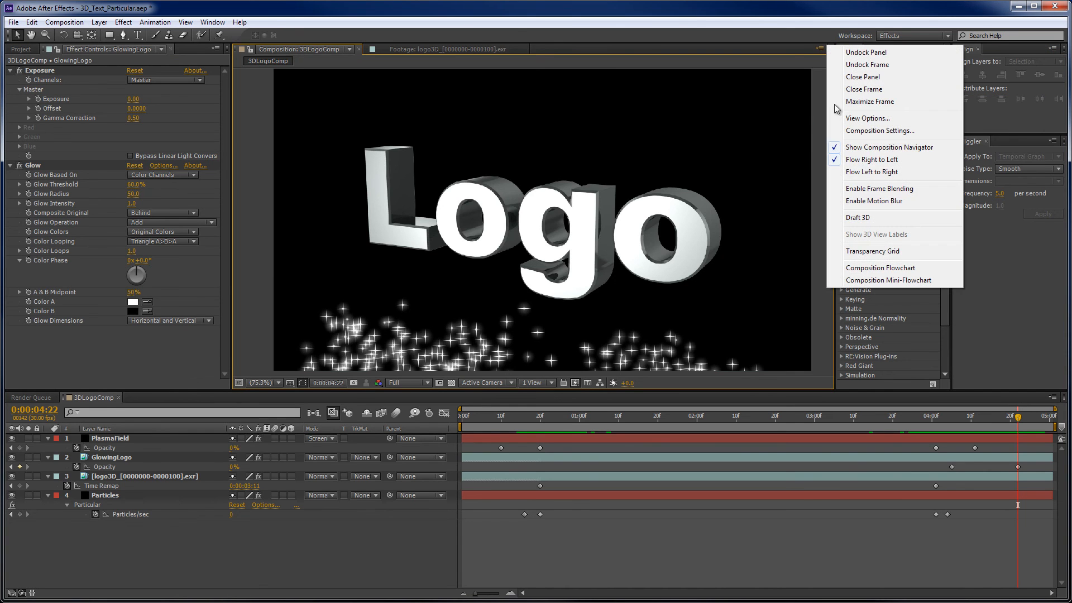
pyautogui.click(861, 101)
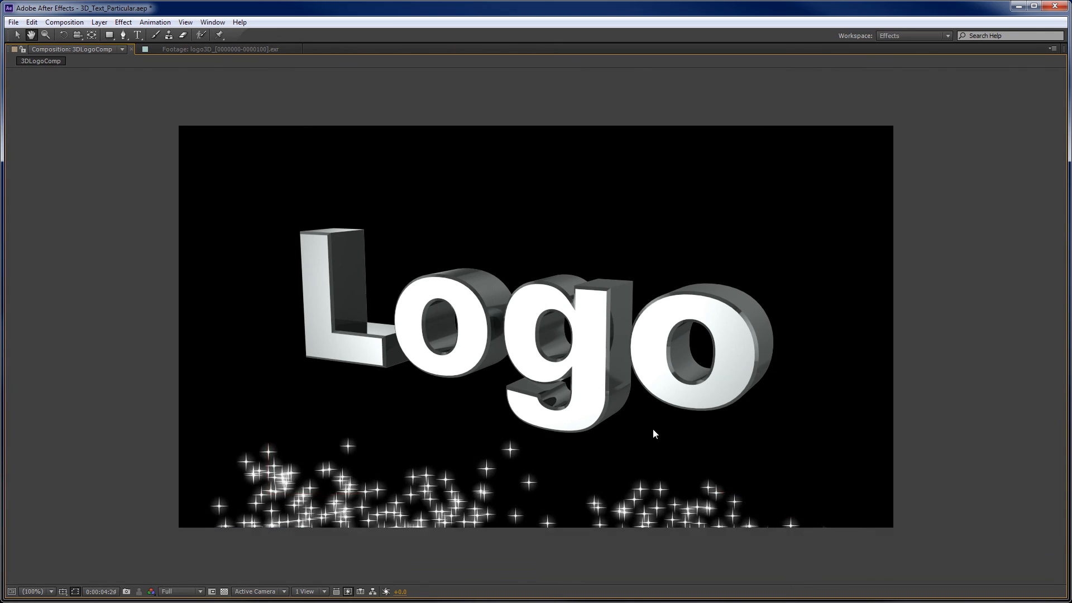
pyautogui.press('space')
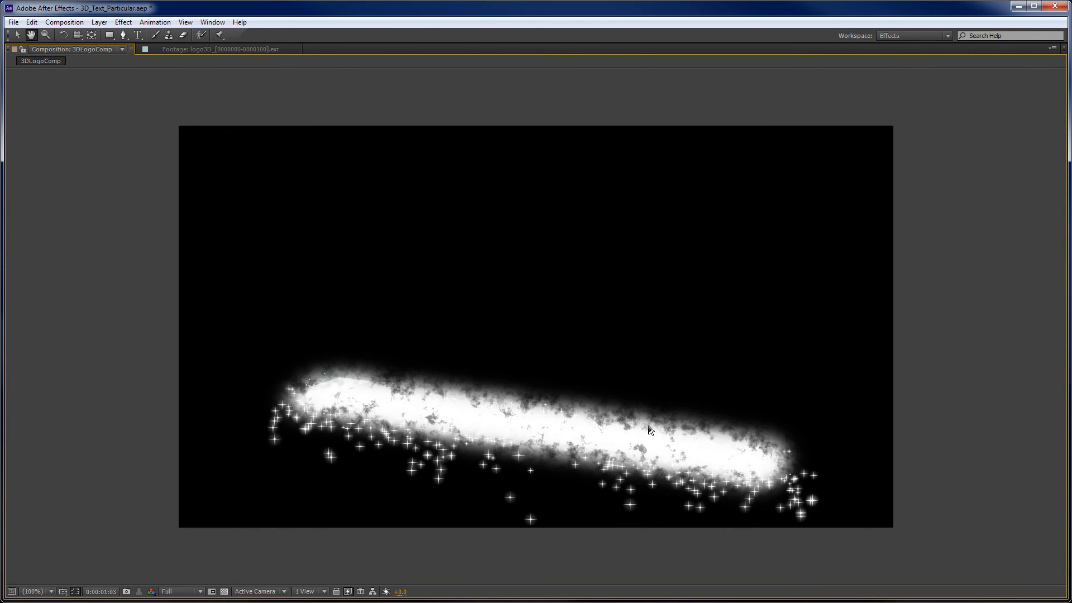